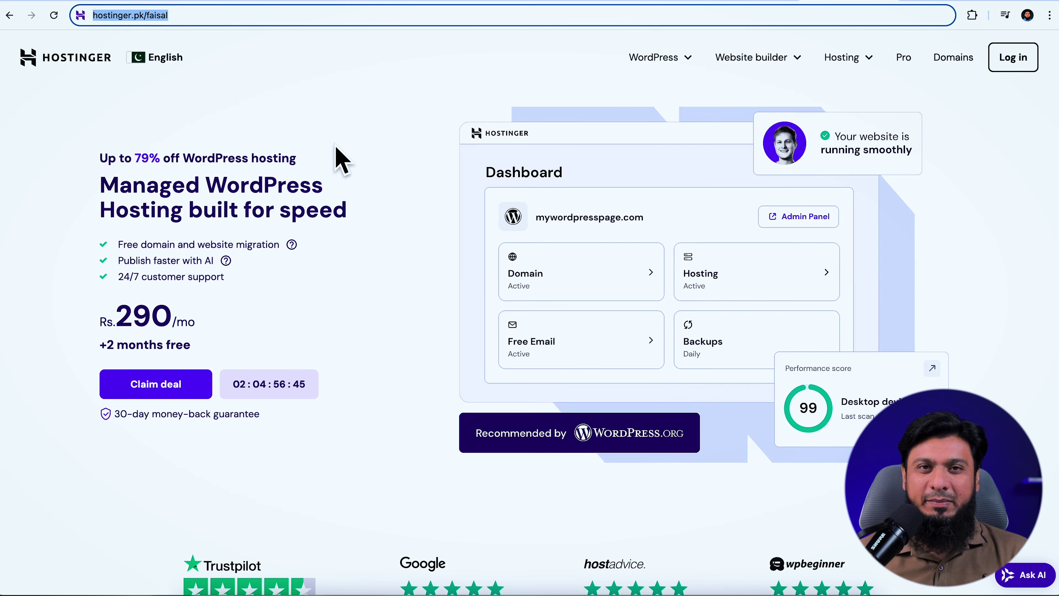
# Scroll down the Hostinger page to the hosting pricing plans
pyautogui.click(341, 159)
pyautogui.scroll(-10, 591, 268)
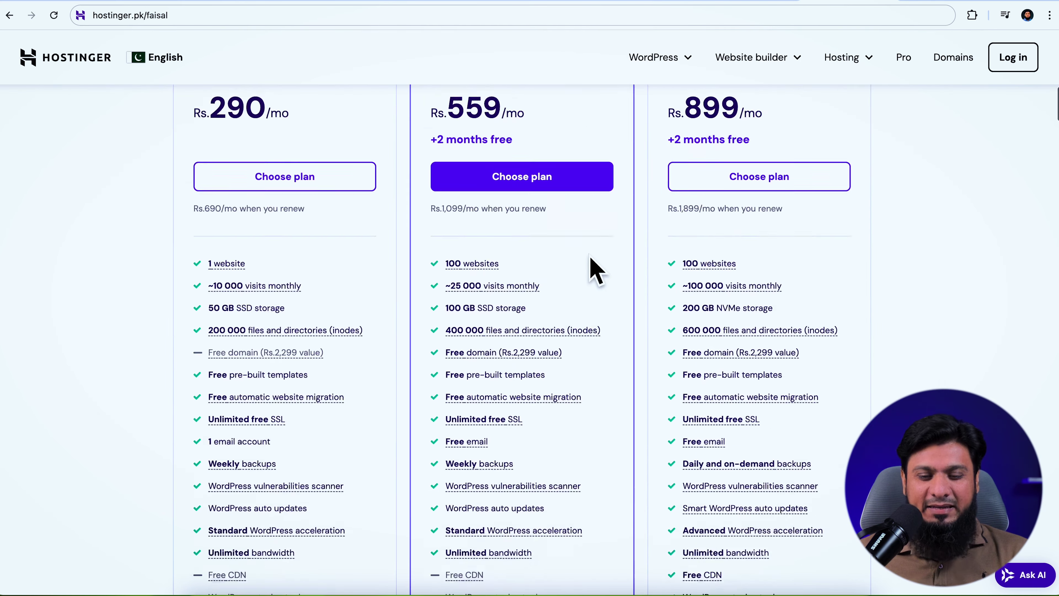
pyautogui.scroll(-4, 645, 269)
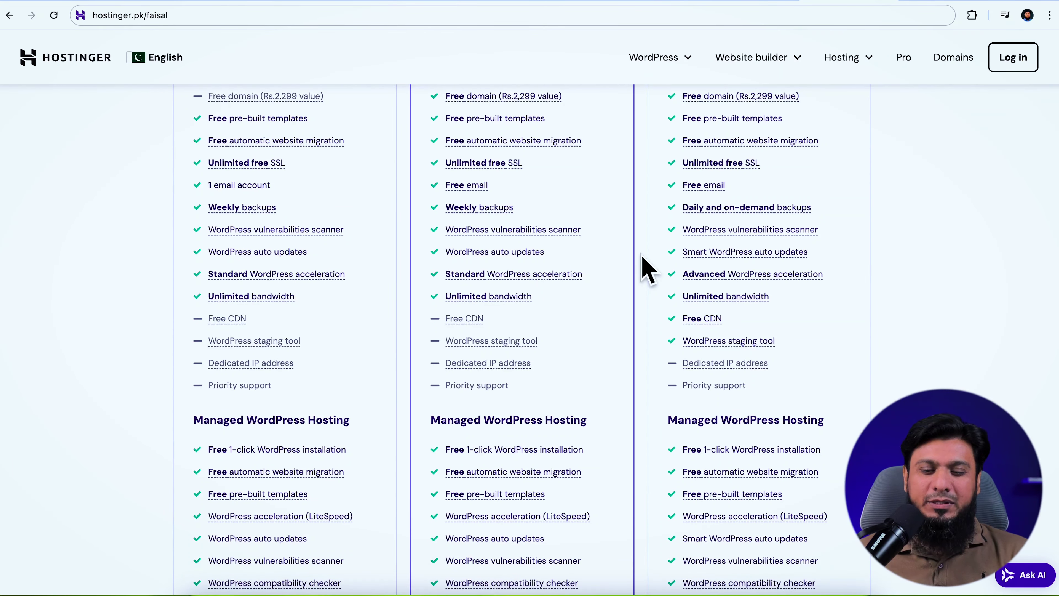
pyautogui.scroll(-5, 667, 268)
pyautogui.scroll(15, 674, 267)
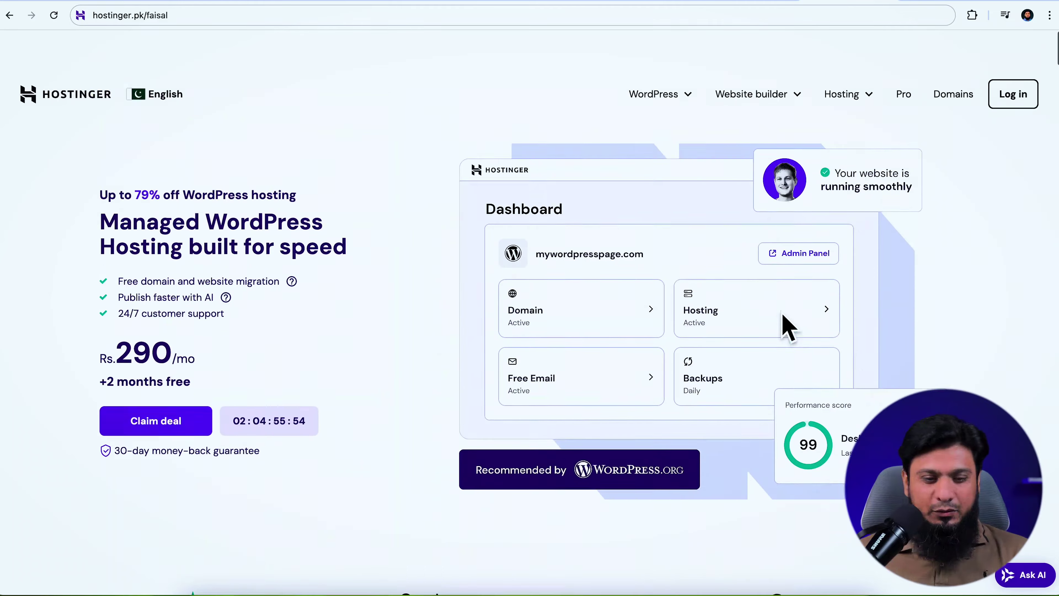
pyautogui.scroll(-1, 501, 355)
pyautogui.click(164, 385)
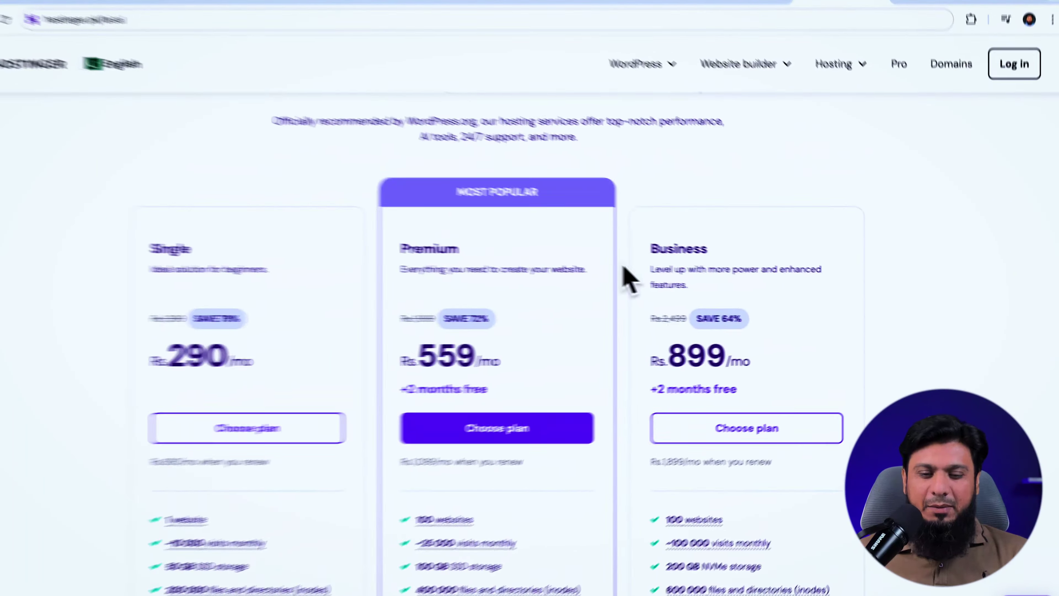
# Highlight the Business plan's 100 websites, free domain and free Amazon affiliate plugin features
pyautogui.moveTo(434, 126); pyautogui.dragTo(296, 131)
pyautogui.scroll(-6, 297, 131)
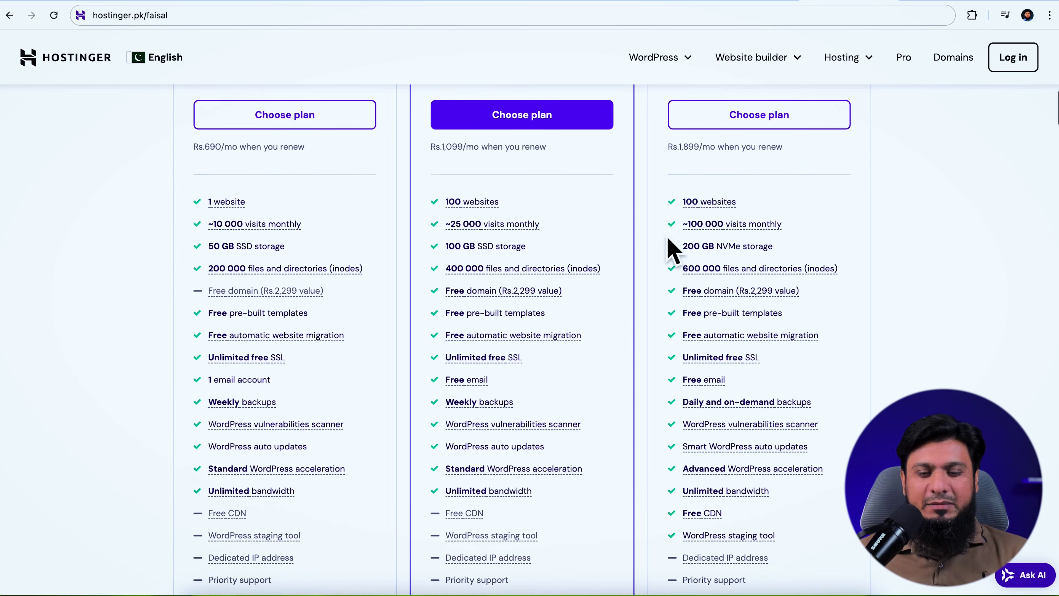
pyautogui.moveTo(738, 193); pyautogui.dragTo(682, 194)
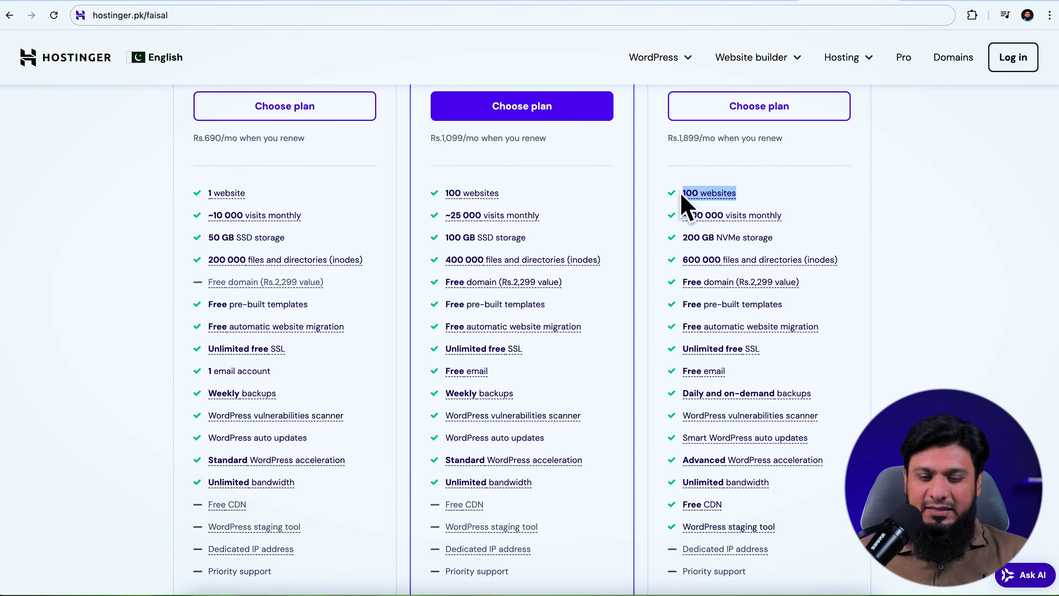
pyautogui.moveTo(802, 283); pyautogui.dragTo(647, 288)
pyautogui.scroll(-10, 649, 294)
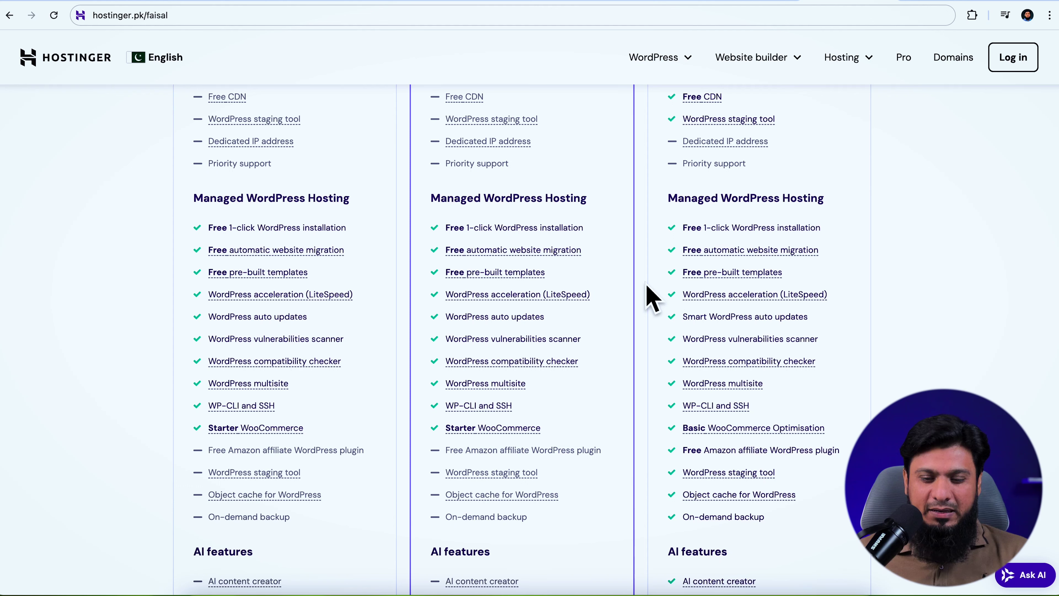
pyautogui.moveTo(839, 451); pyautogui.dragTo(654, 446)
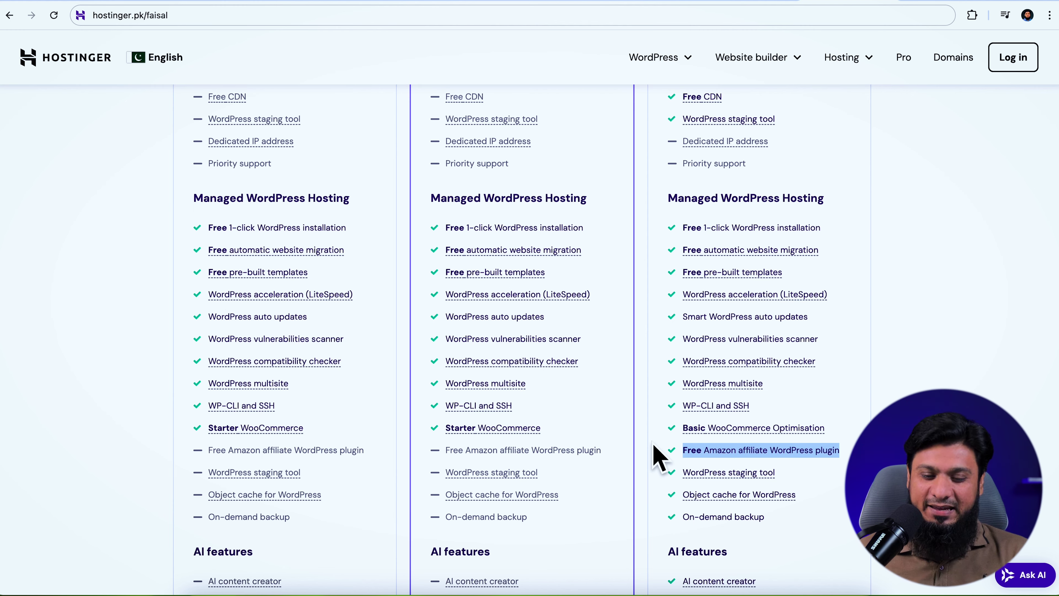
# Review the remaining plan features, then select the Business hosting plan
pyautogui.scroll(-10, 679, 442)
pyautogui.scroll(-5, 679, 442)
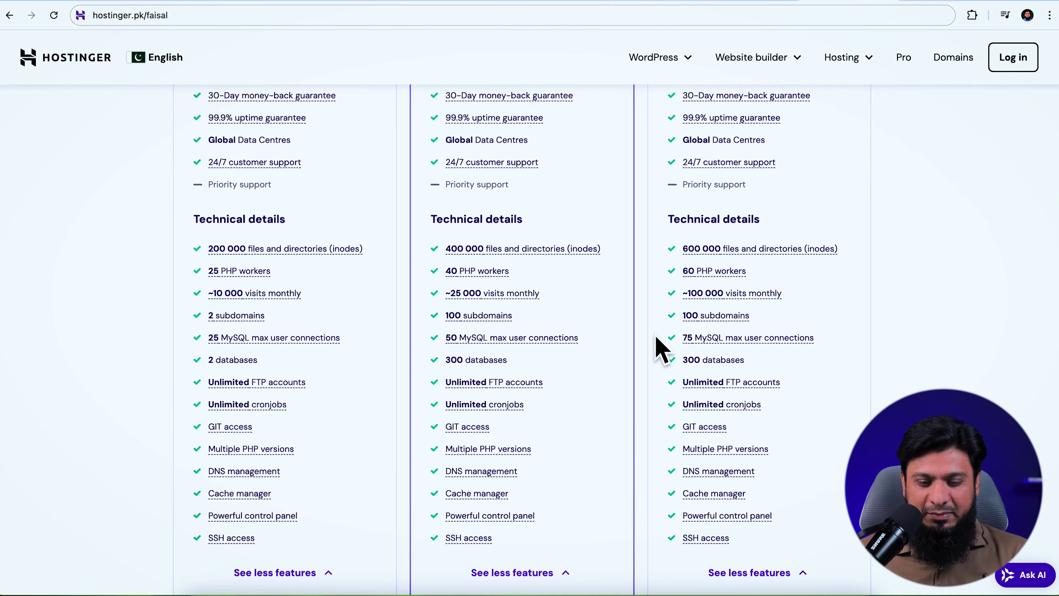
pyautogui.scroll(-5, 662, 350)
pyautogui.scroll(20, 684, 284)
pyautogui.scroll(20, 689, 270)
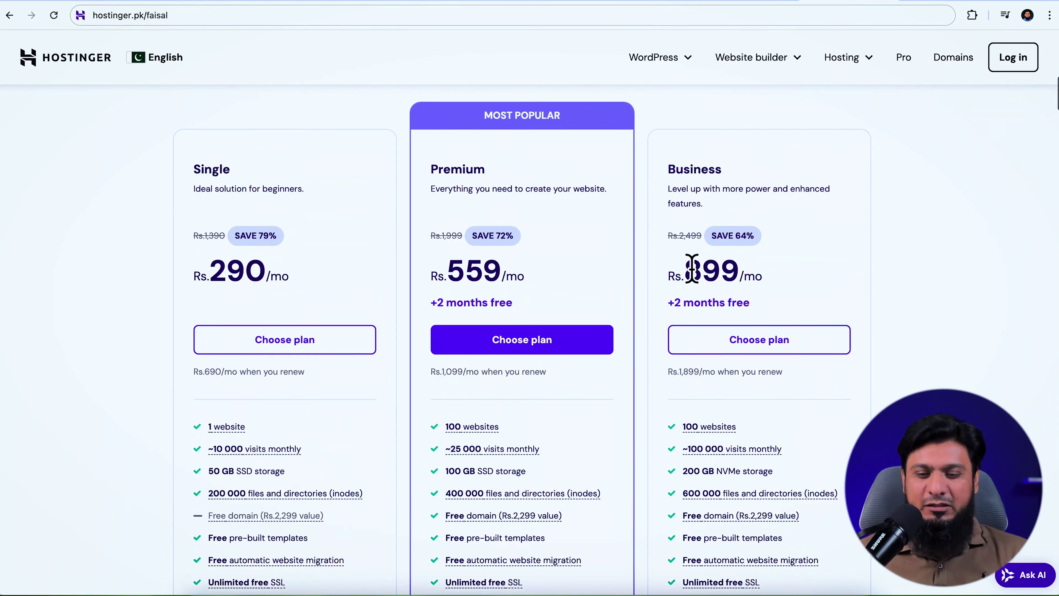
pyautogui.click(778, 340)
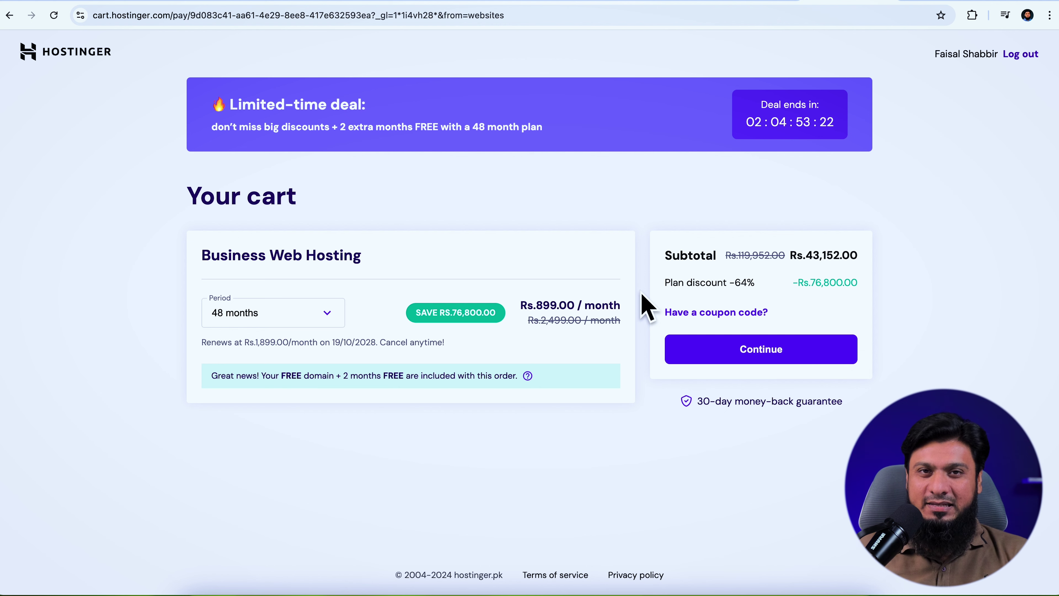
# Compare the 12-month and 24-month subtotals, noting Rs.23,976.00 for 24 months
pyautogui.click(322, 315)
pyautogui.click(241, 364)
pyautogui.moveTo(809, 256); pyautogui.dragTo(875, 267)
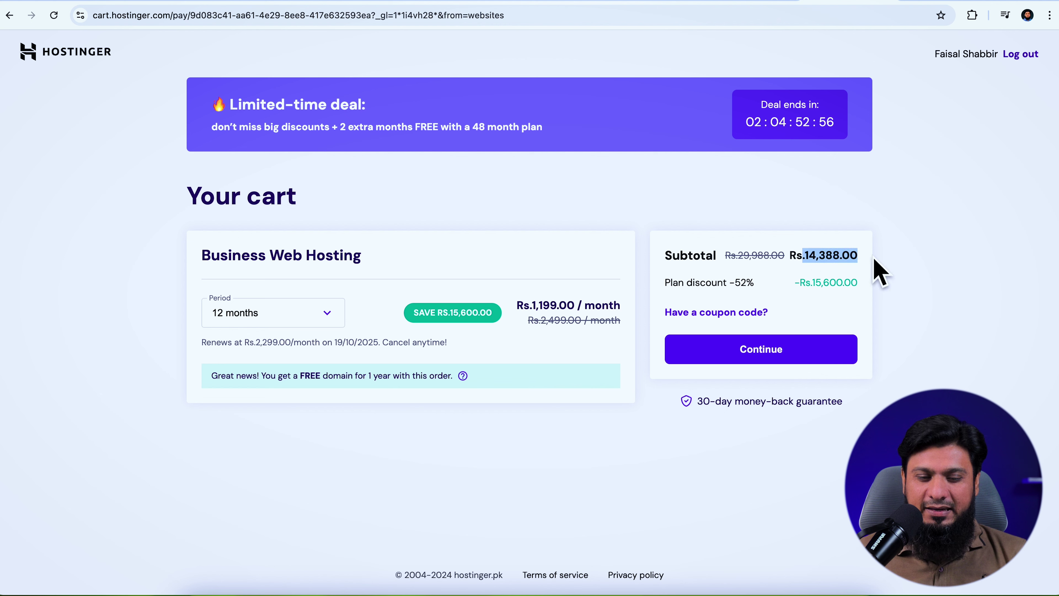
pyautogui.click(322, 315)
pyautogui.click(246, 390)
pyautogui.moveTo(795, 257); pyautogui.dragTo(860, 267)
pyautogui.doubleClick(859, 267)
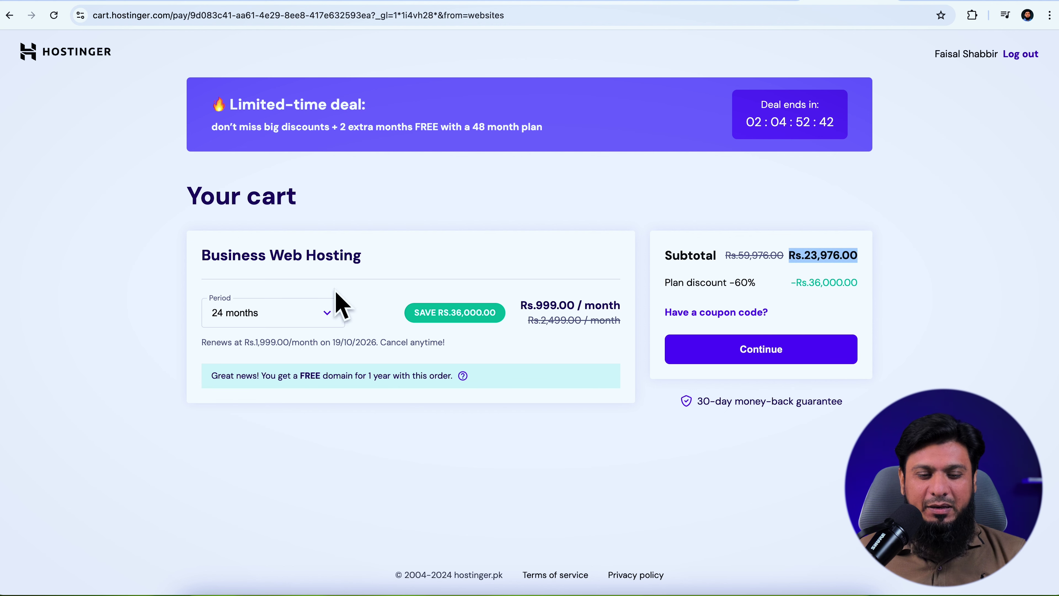
# Set the period back to 48 months and apply a discount coupon code
pyautogui.click(332, 319)
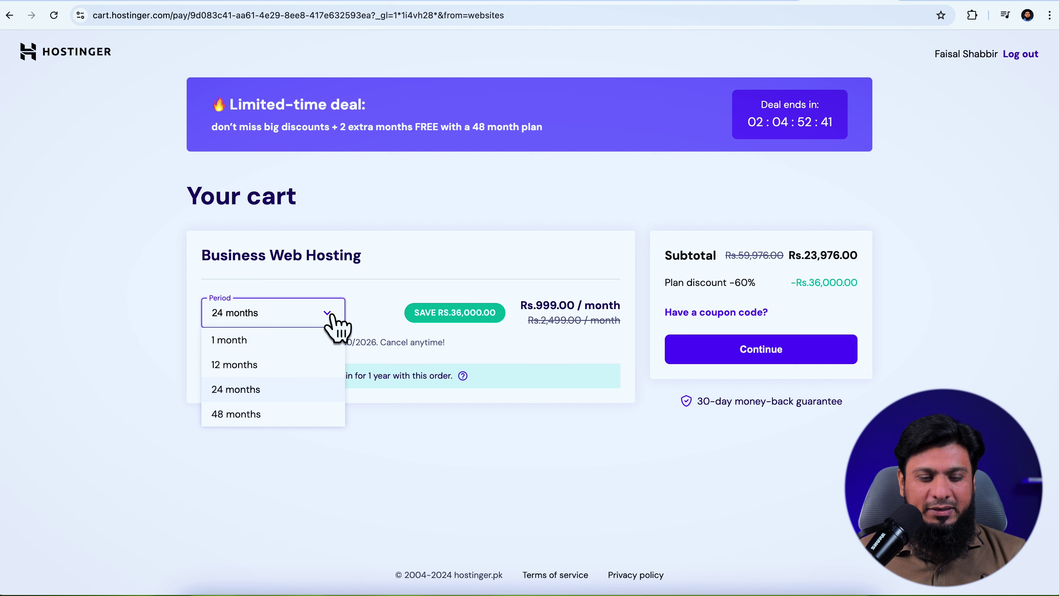
pyautogui.click(263, 415)
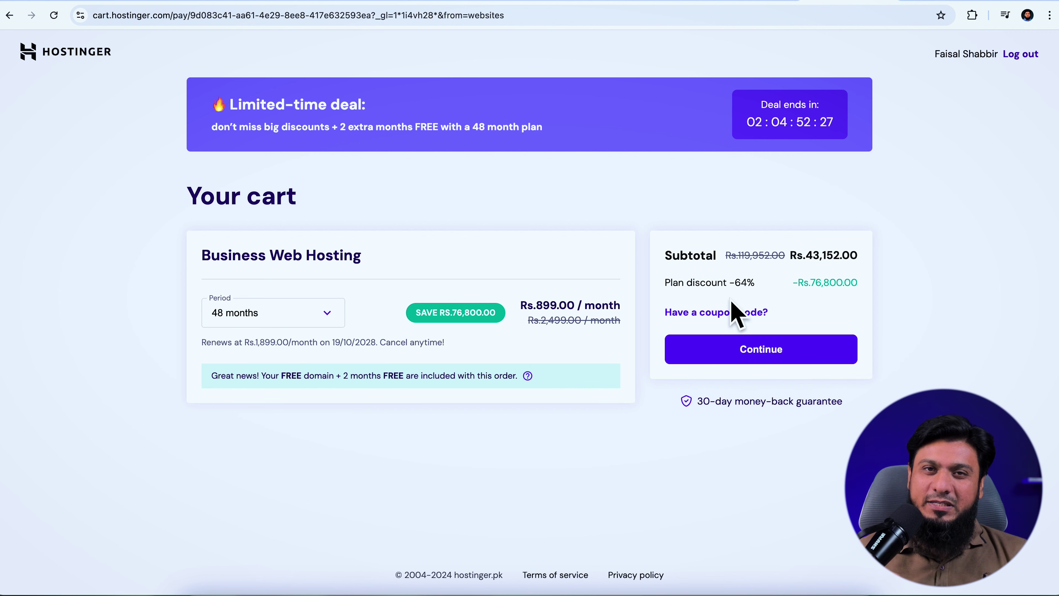
pyautogui.click(728, 313)
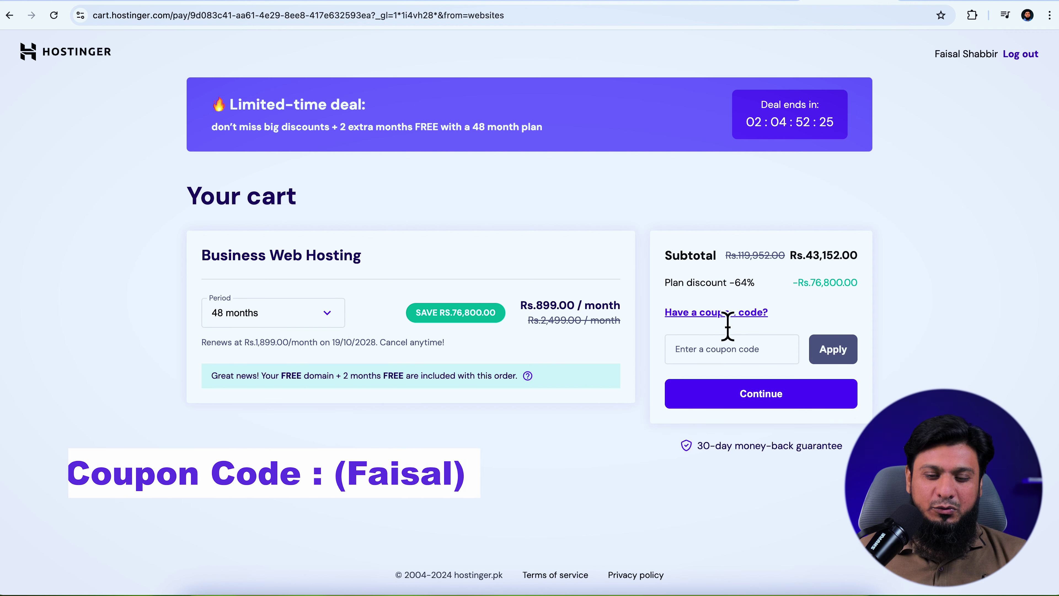
pyautogui.click(709, 359)
pyautogui.write('FAISAL')
pyautogui.click(832, 349)
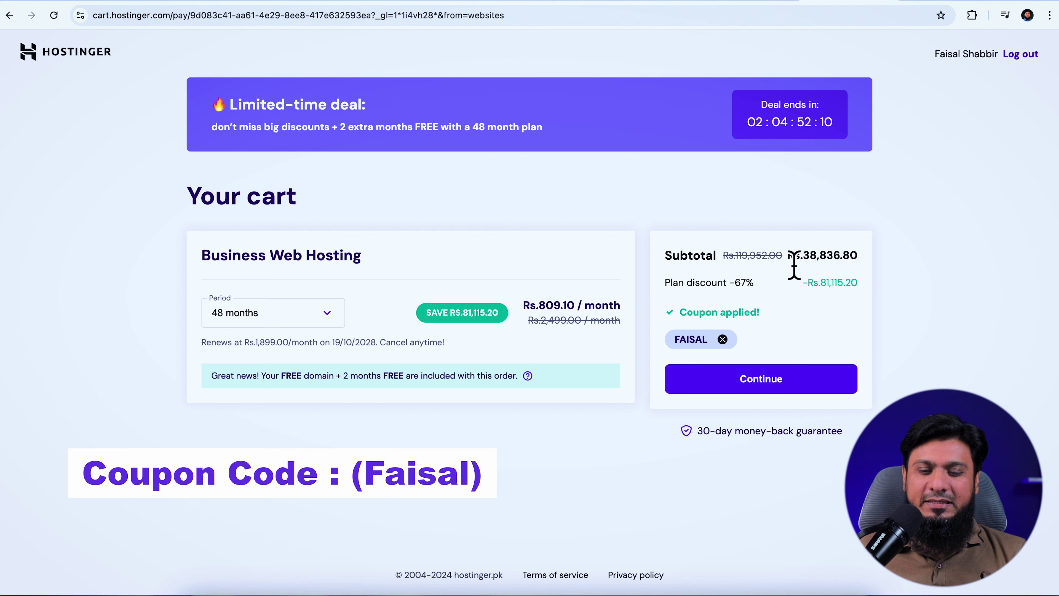
pyautogui.moveTo(793, 265); pyautogui.dragTo(870, 268)
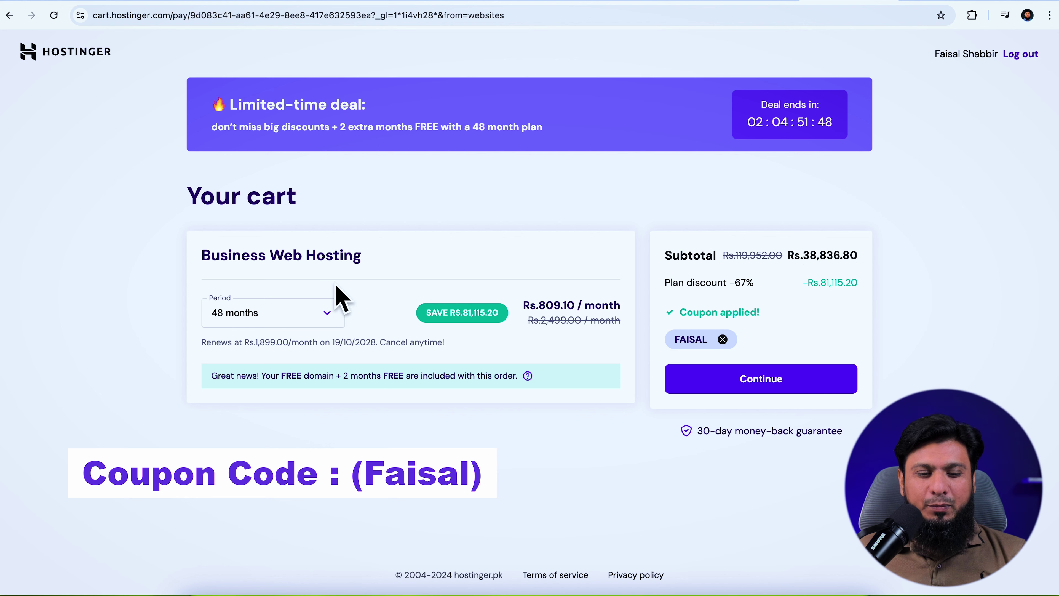
# Check discounted subtotals: Rs.21,578.40 for 24 months and Rs.12,949.20 for 12 months
pyautogui.click(330, 316)
pyautogui.click(244, 394)
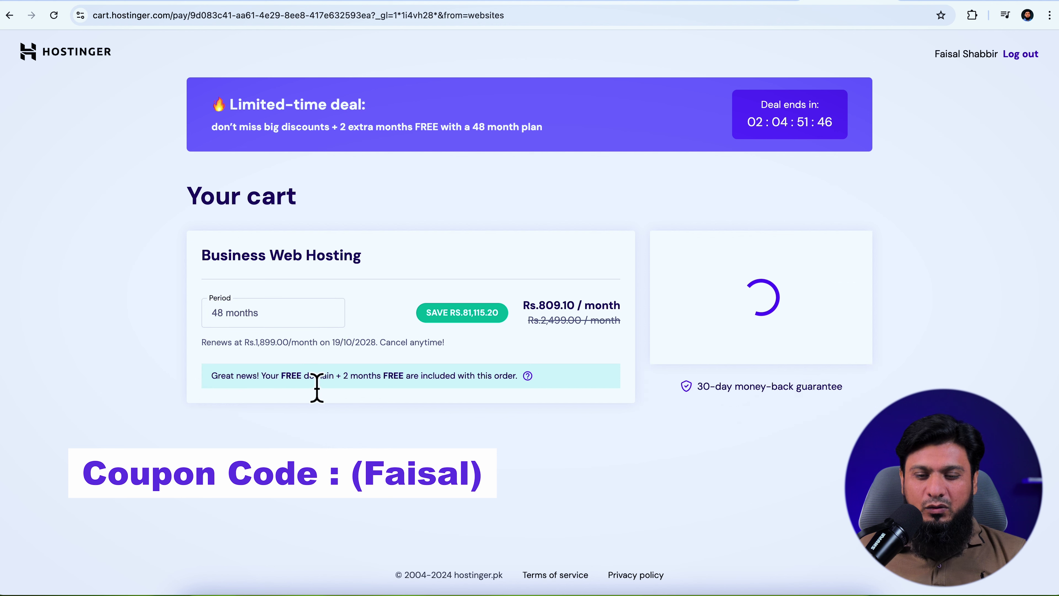
pyautogui.moveTo(792, 263); pyautogui.dragTo(858, 263)
pyautogui.click(322, 313)
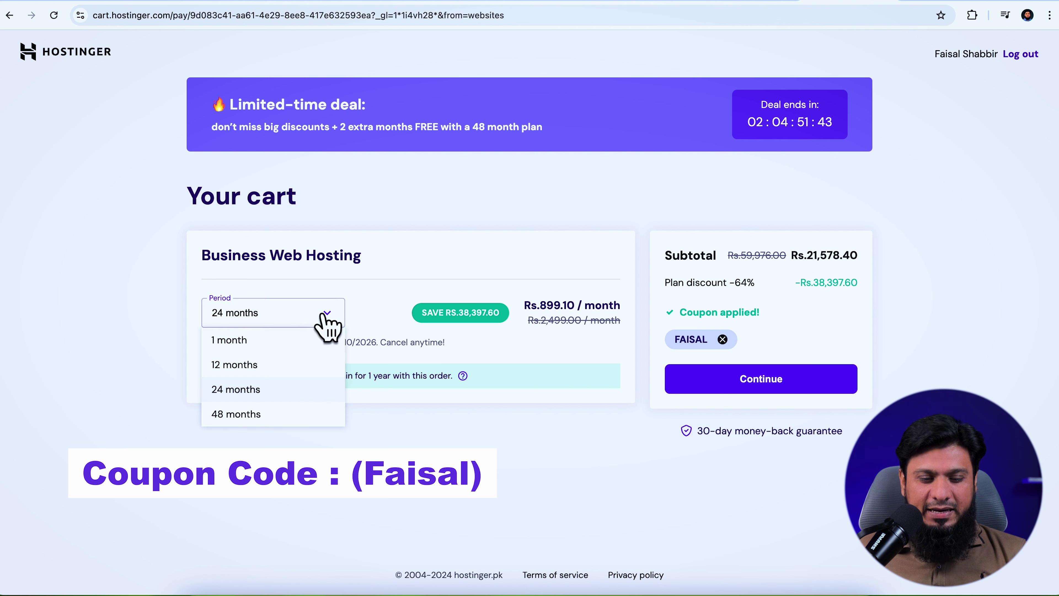
pyautogui.click(246, 364)
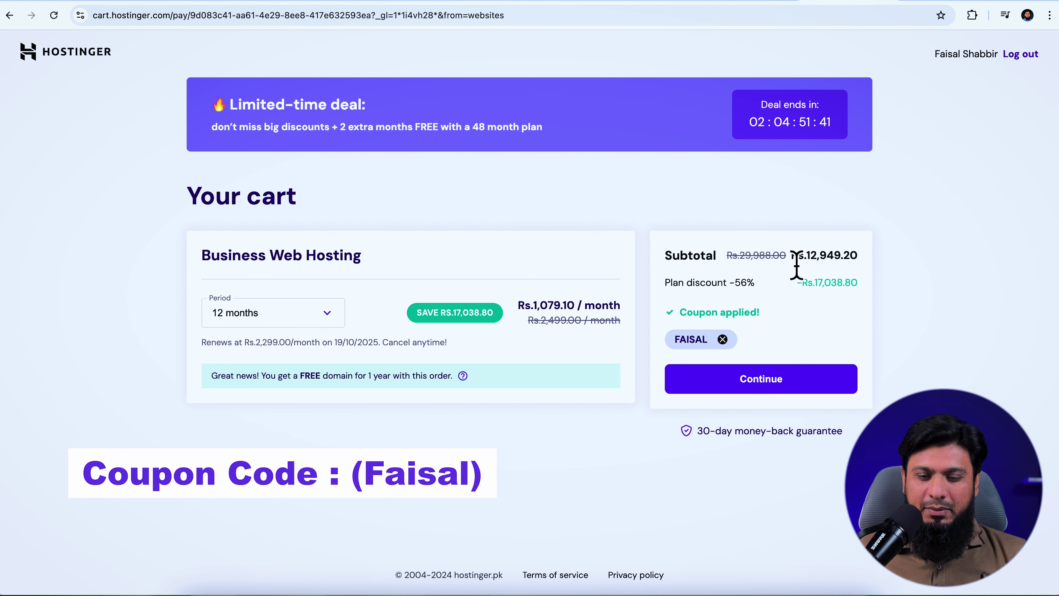
pyautogui.moveTo(792, 263); pyautogui.dragTo(875, 272)
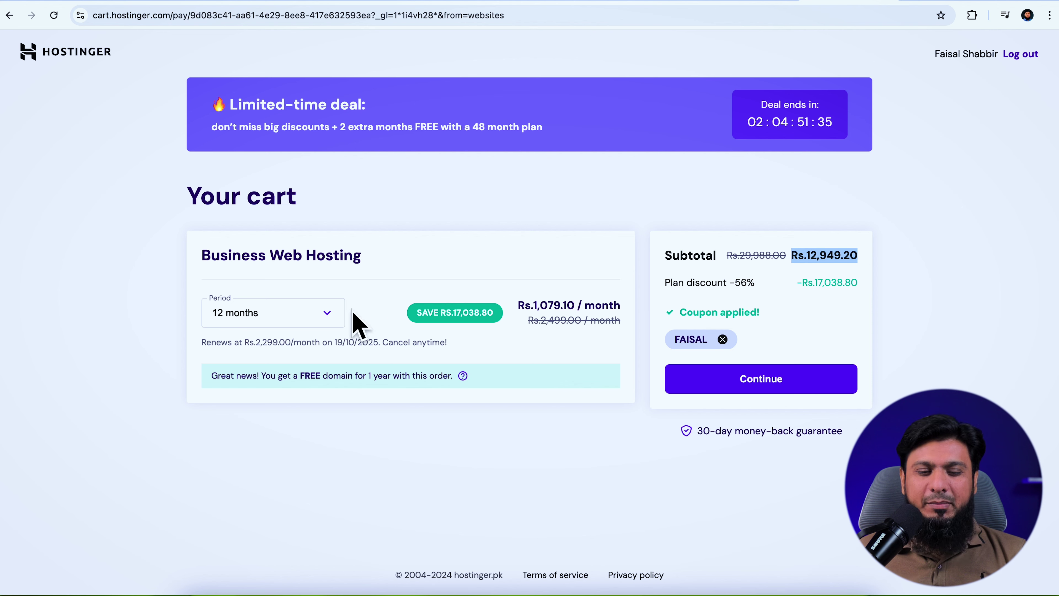
# Return to the 48-month period and proceed to checkout
pyautogui.click(330, 322)
pyautogui.click(267, 419)
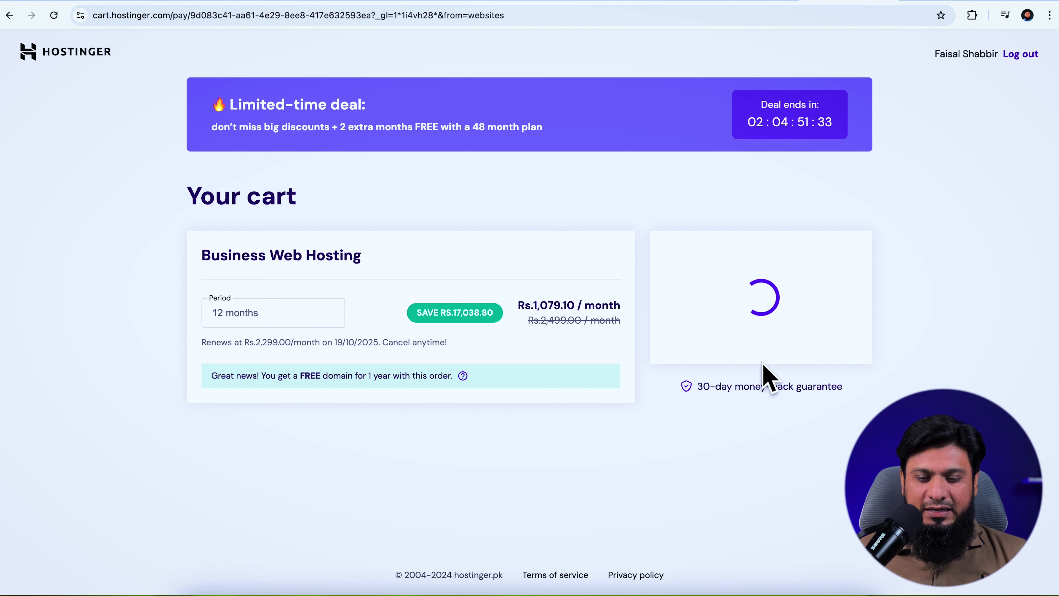
pyautogui.click(760, 382)
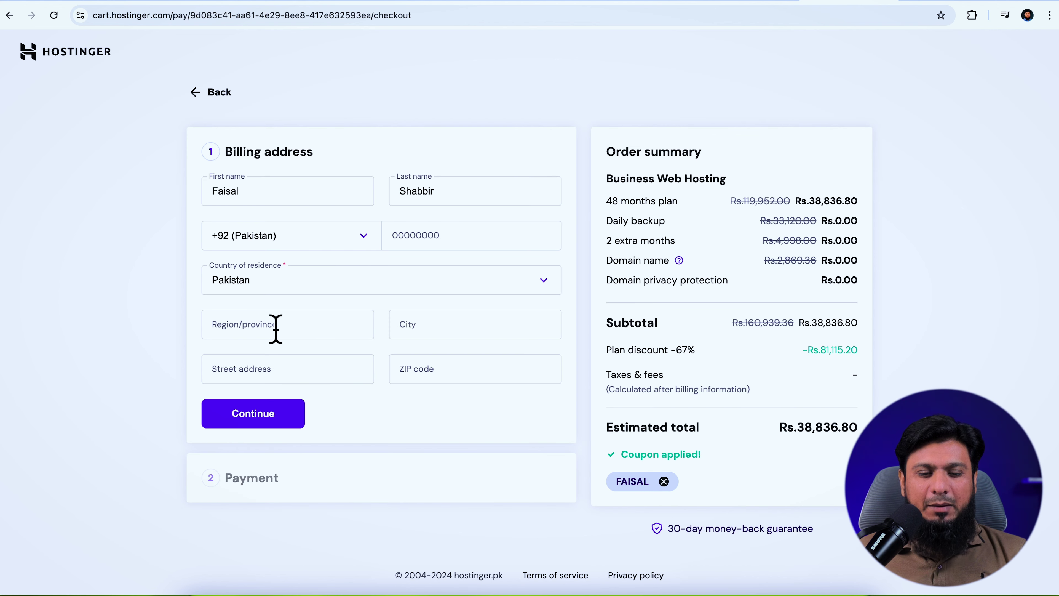
# Autofill and submit the saved billing address
pyautogui.click(289, 336)
pyautogui.click(307, 359)
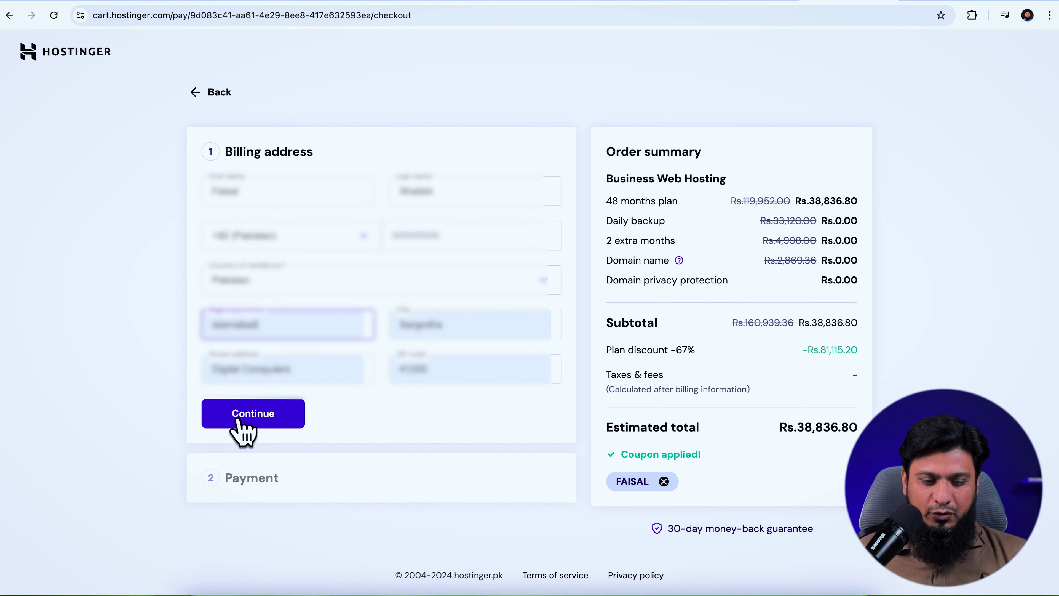
pyautogui.click(242, 419)
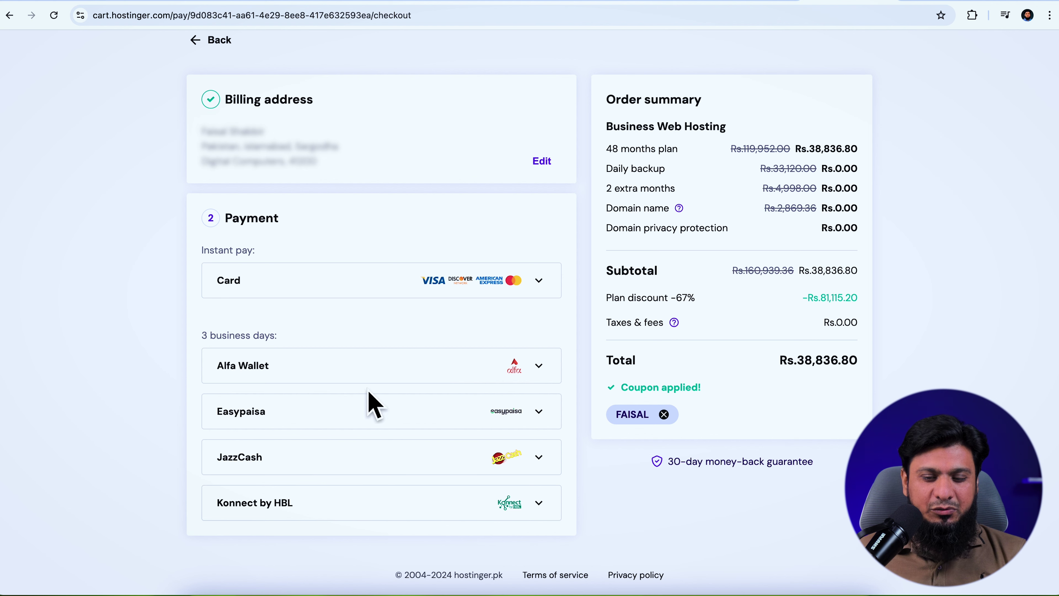
# Pay by card and confirm the payment with the one-time code
pyautogui.click(355, 287)
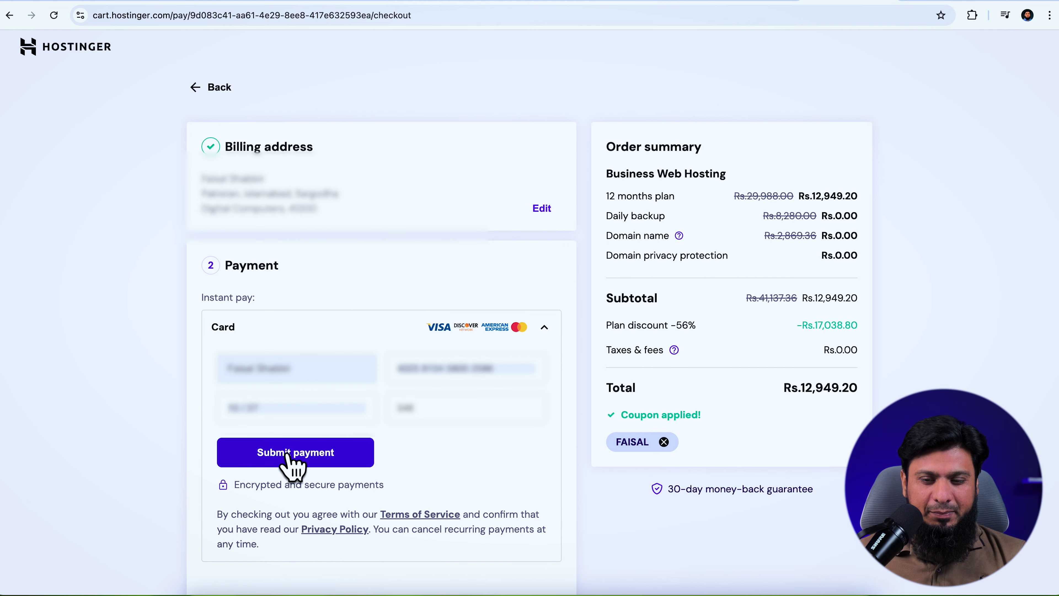
pyautogui.click(287, 454)
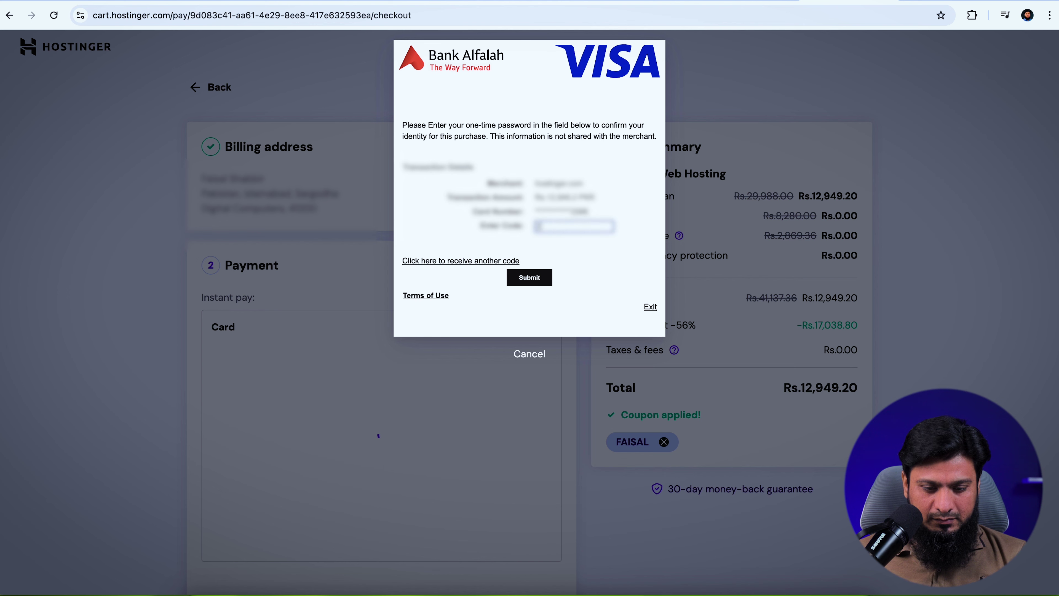
pyautogui.click(528, 277)
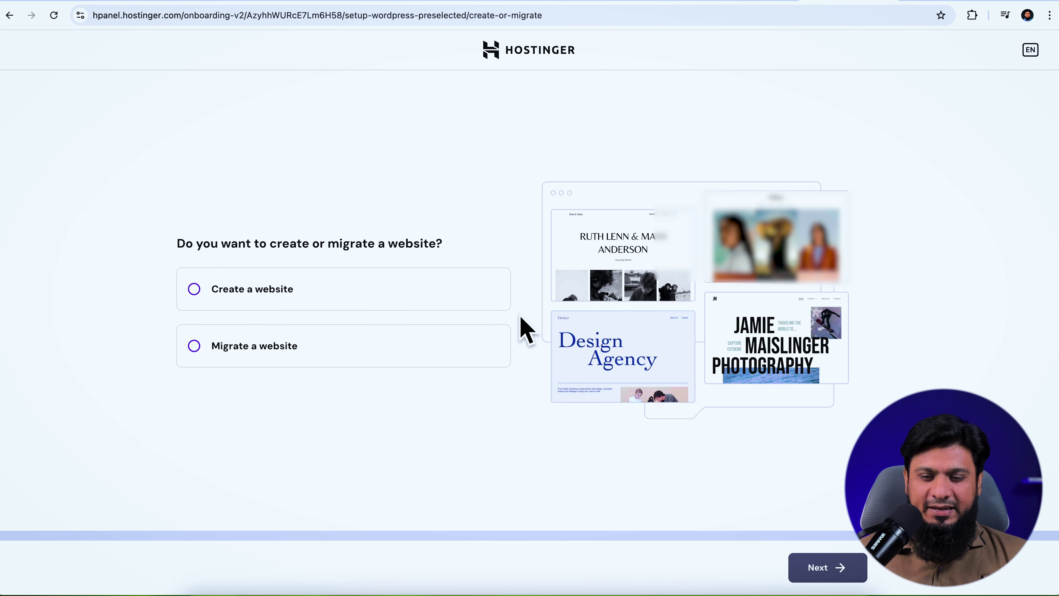
# Choose Create a website, fill in a saved WordPress admin password, and continue past website type
pyautogui.click(228, 292)
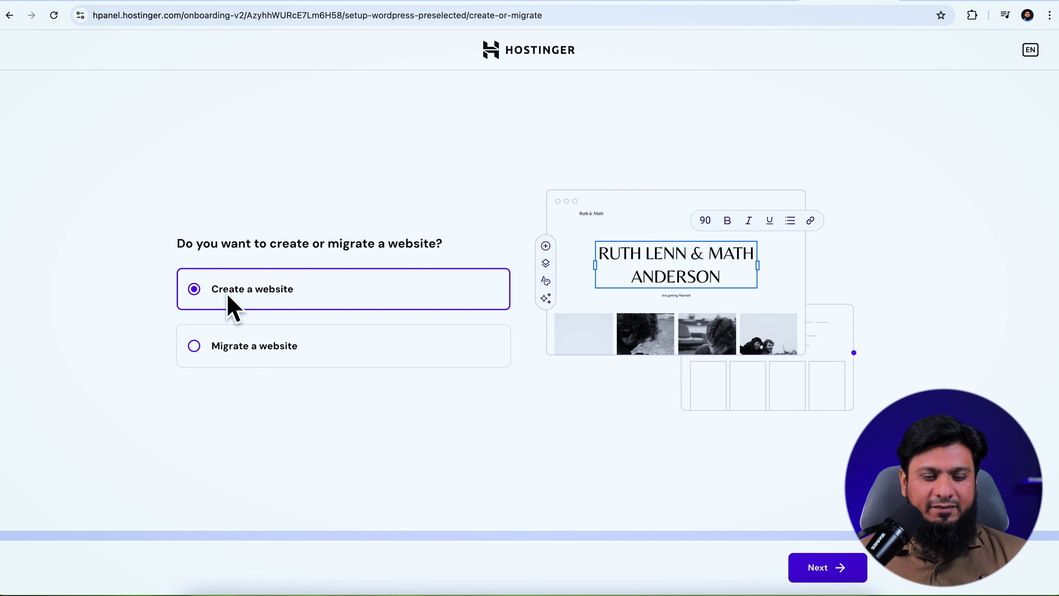
pyautogui.click(827, 569)
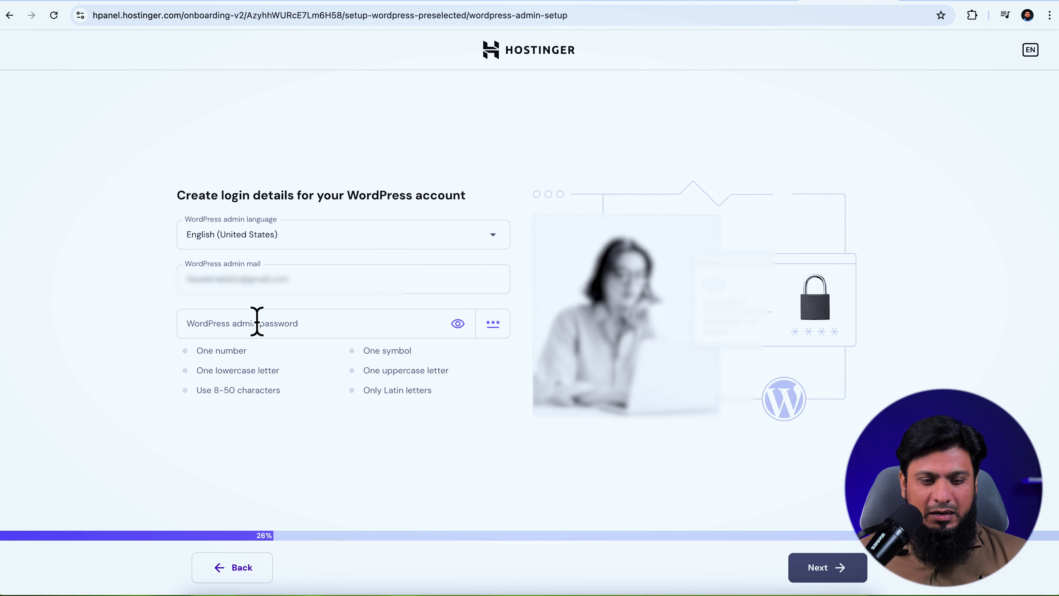
pyautogui.click(293, 332)
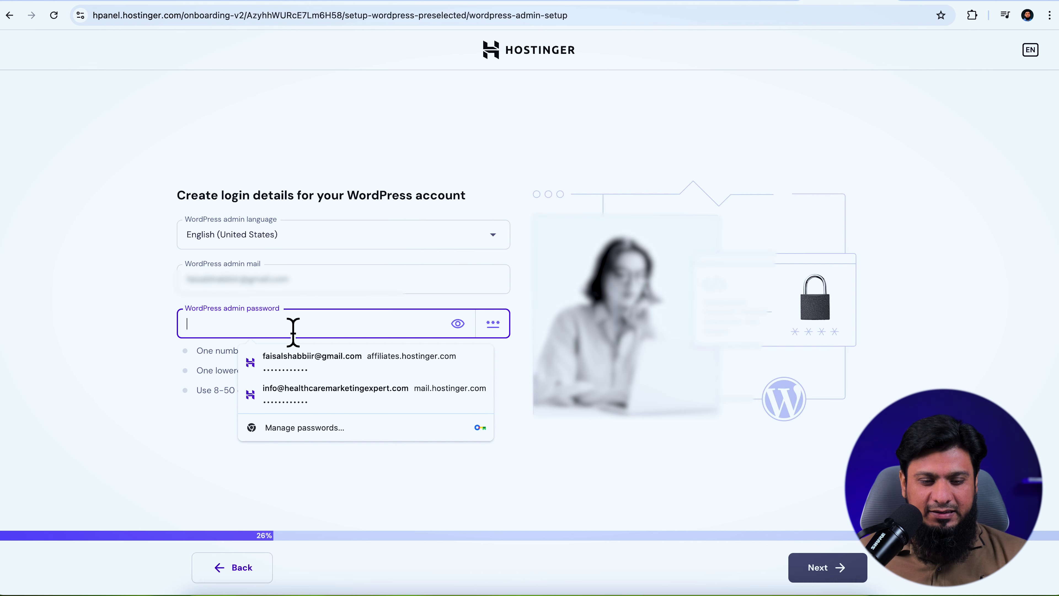
pyautogui.click(355, 360)
pyautogui.click(819, 570)
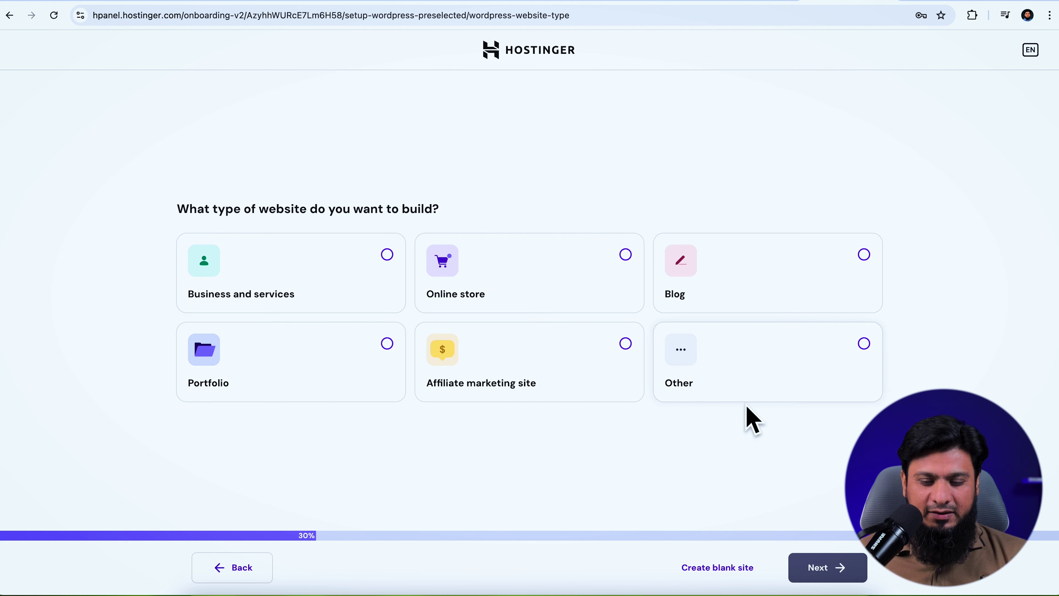
pyautogui.click(730, 578)
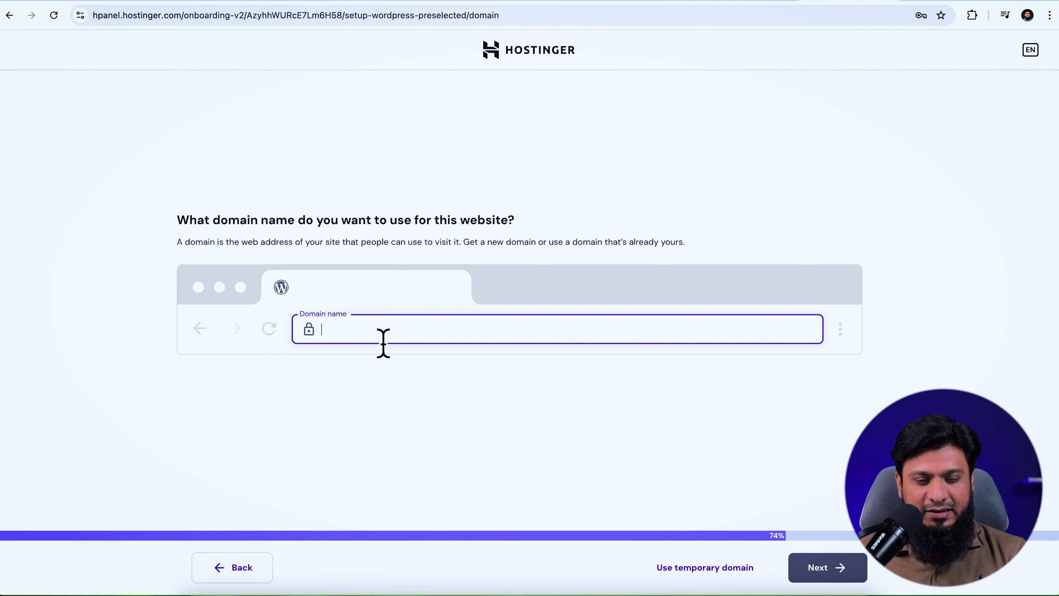
# Register the free domain bestbackpackchoice.com
pyautogui.write('bestbackpackchoice.com')
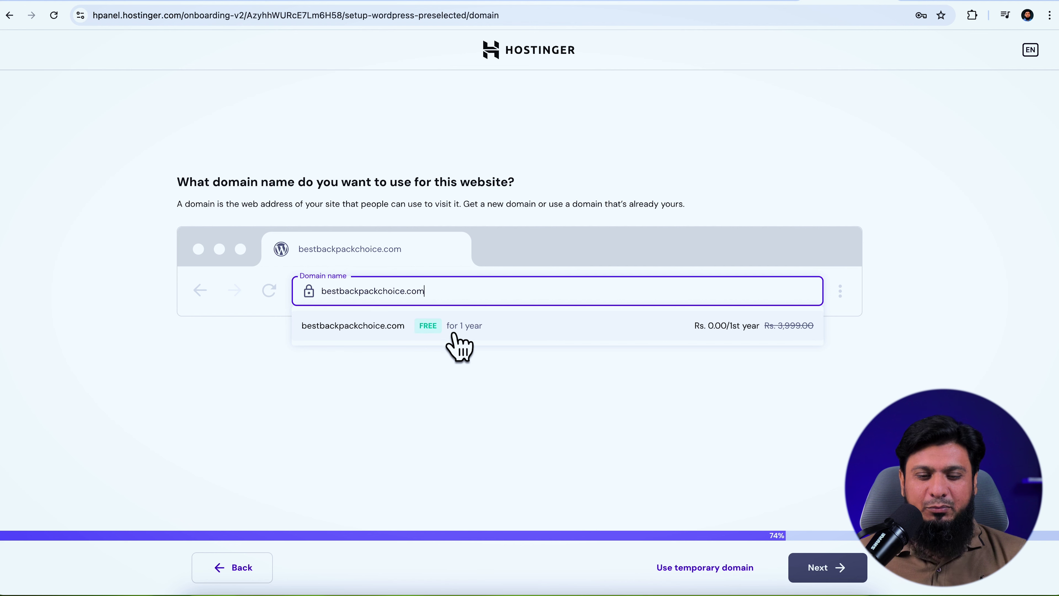
pyautogui.click(385, 341)
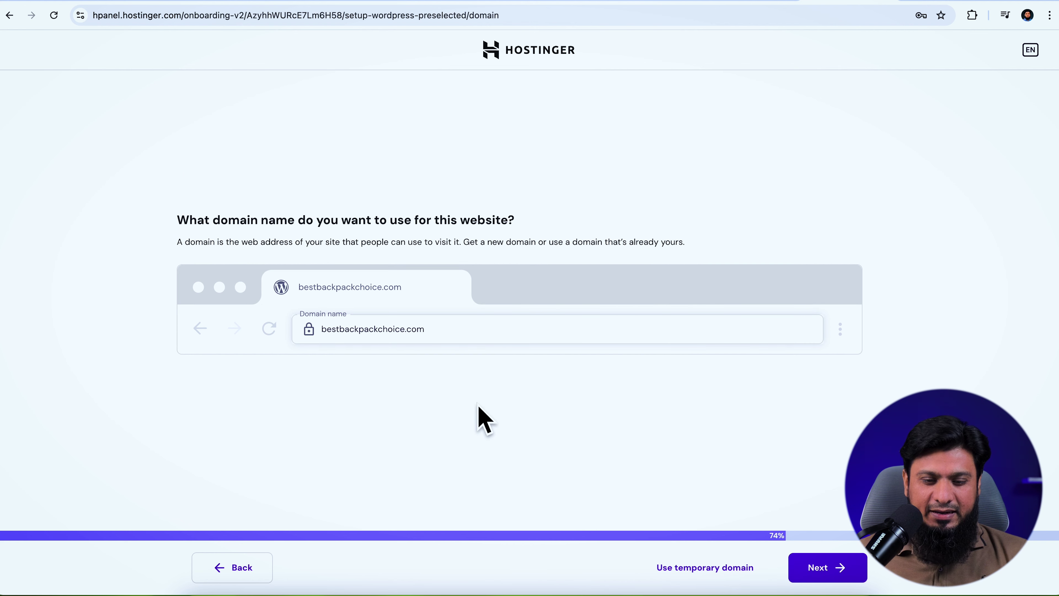
pyautogui.click(817, 569)
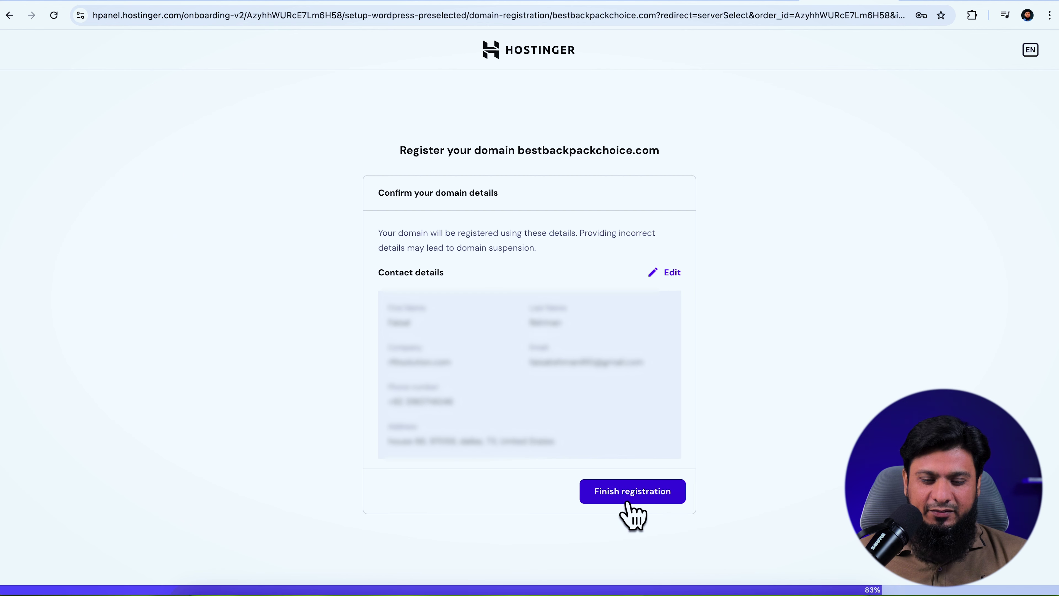
pyautogui.click(629, 498)
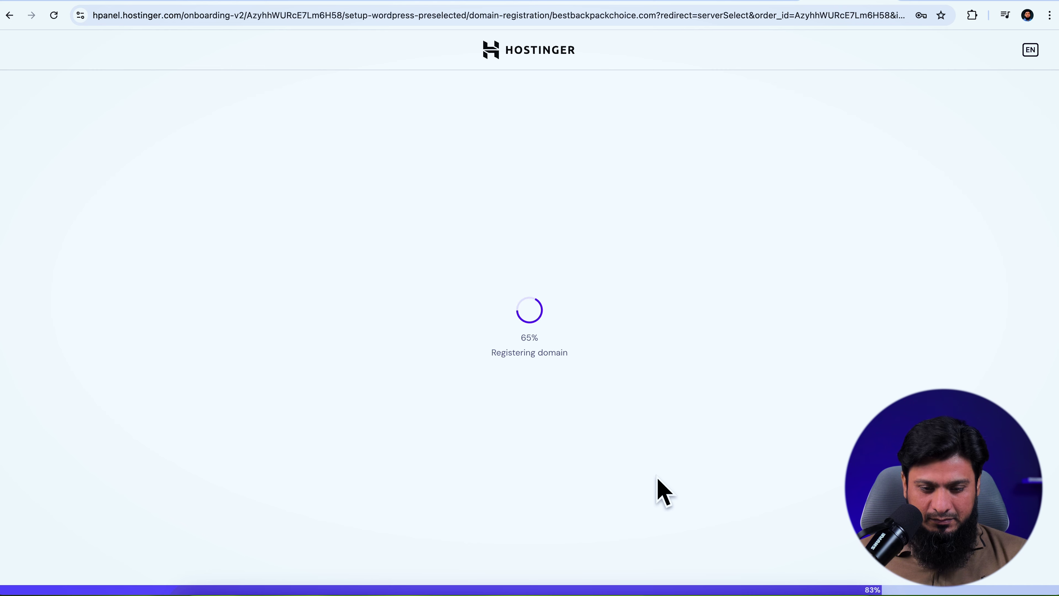
# Set the server location to United States, Massachusetts and start the WordPress install
pyautogui.click(501, 321)
pyautogui.scroll(-3, 353, 430)
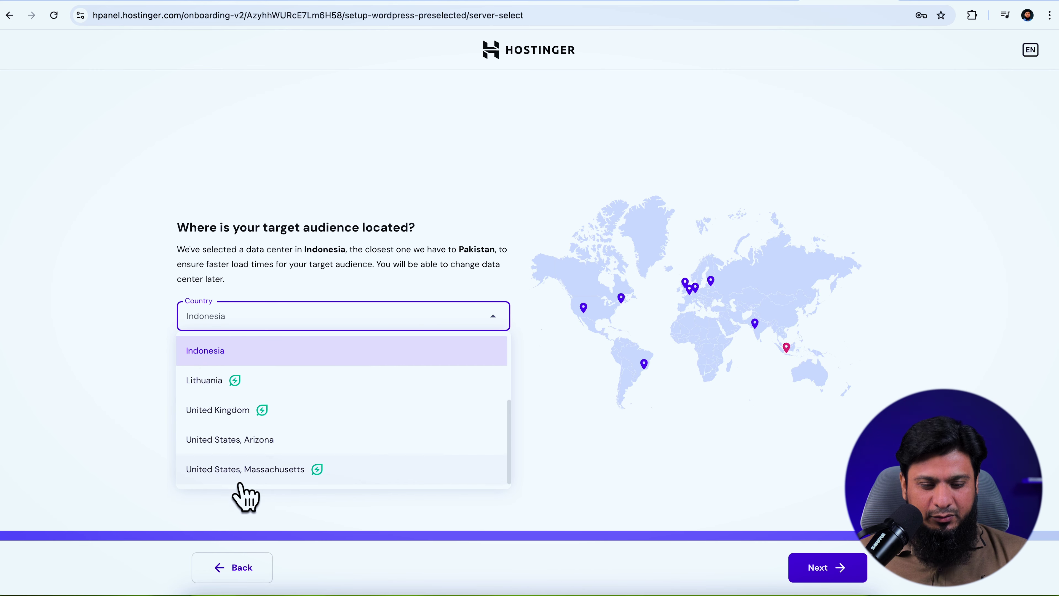
pyautogui.click(250, 474)
pyautogui.click(821, 567)
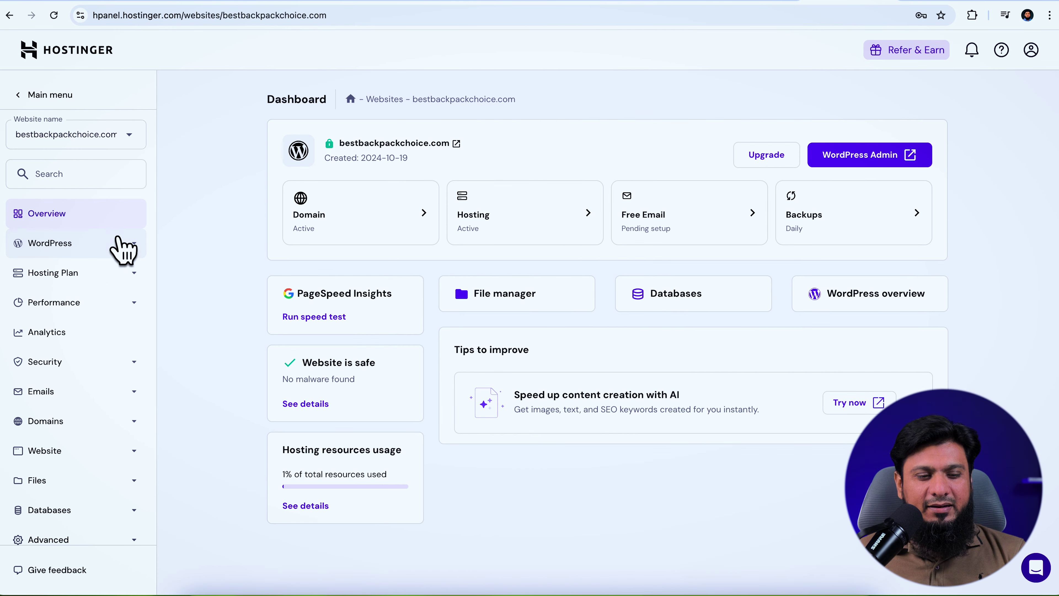
# From WordPress > Overview, install the Hostinger Amazon Affiliate Connector plugin
pyautogui.click(51, 244)
pyautogui.click(47, 275)
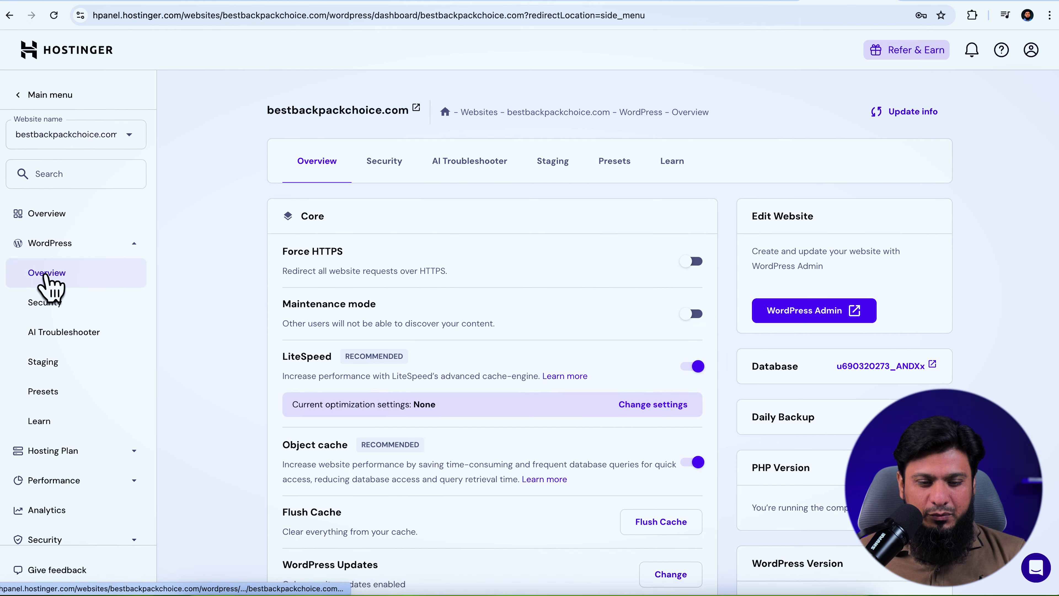
pyautogui.scroll(-10, 416, 300)
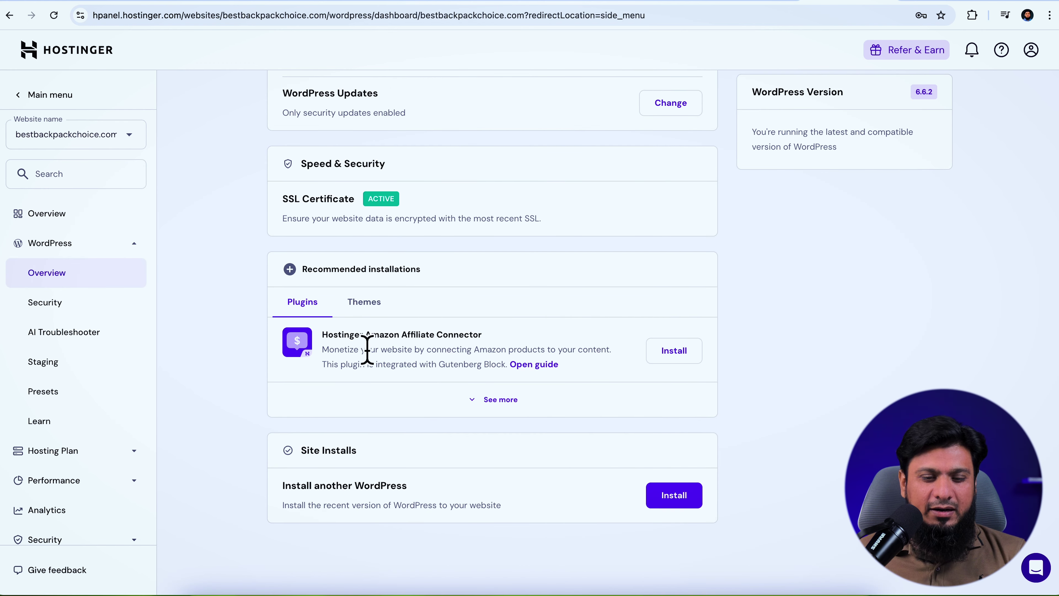
pyautogui.click(673, 350)
# Scroll through the overview and open the site's WordPress admin
pyautogui.scroll(-1, 586, 344)
pyautogui.scroll(-3, 585, 345)
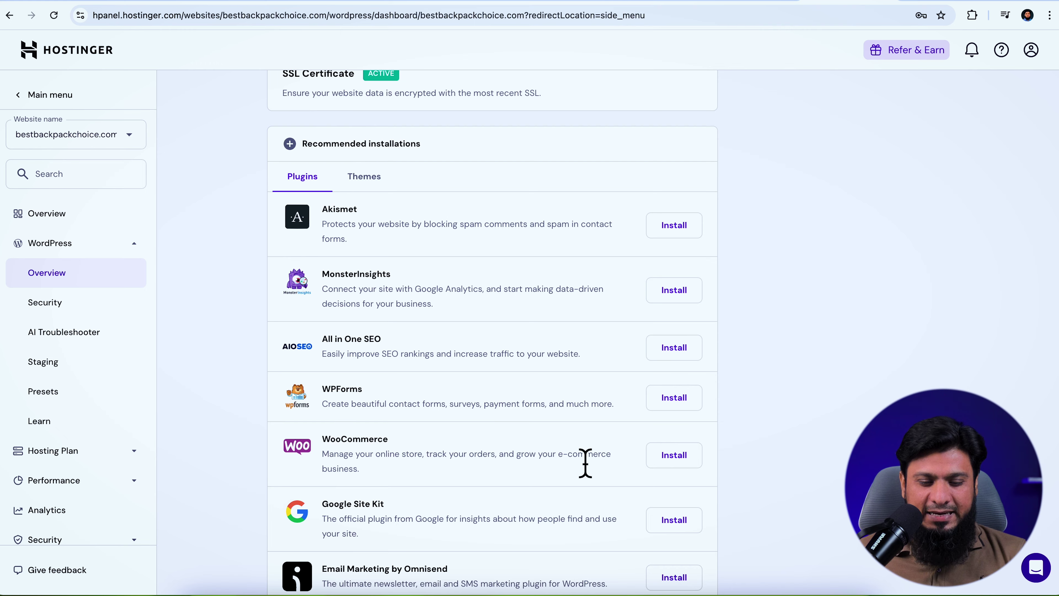
pyautogui.scroll(-3, 586, 462)
pyautogui.scroll(15, 586, 463)
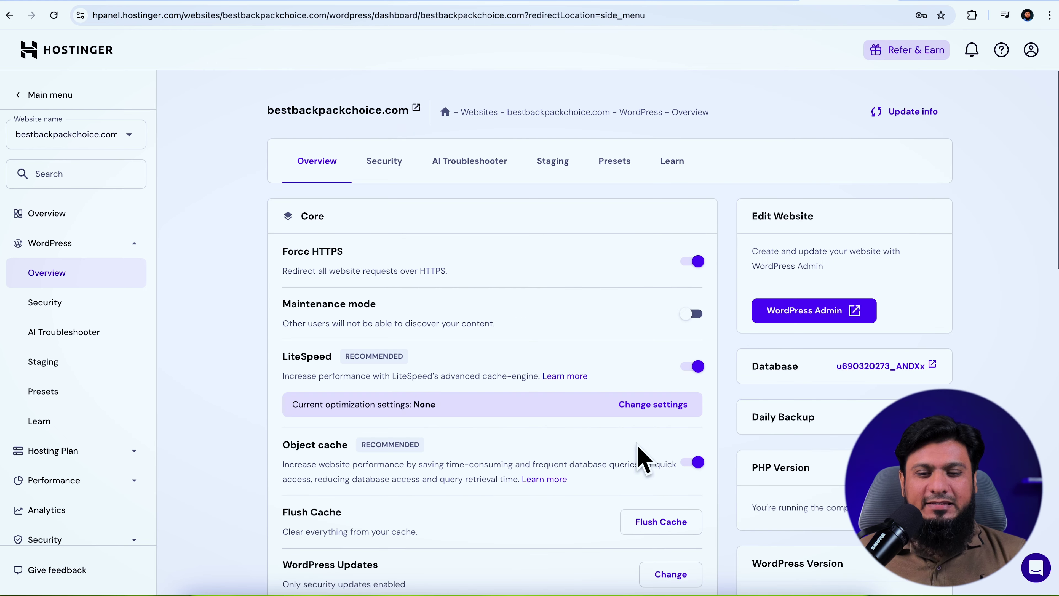
pyautogui.click(806, 312)
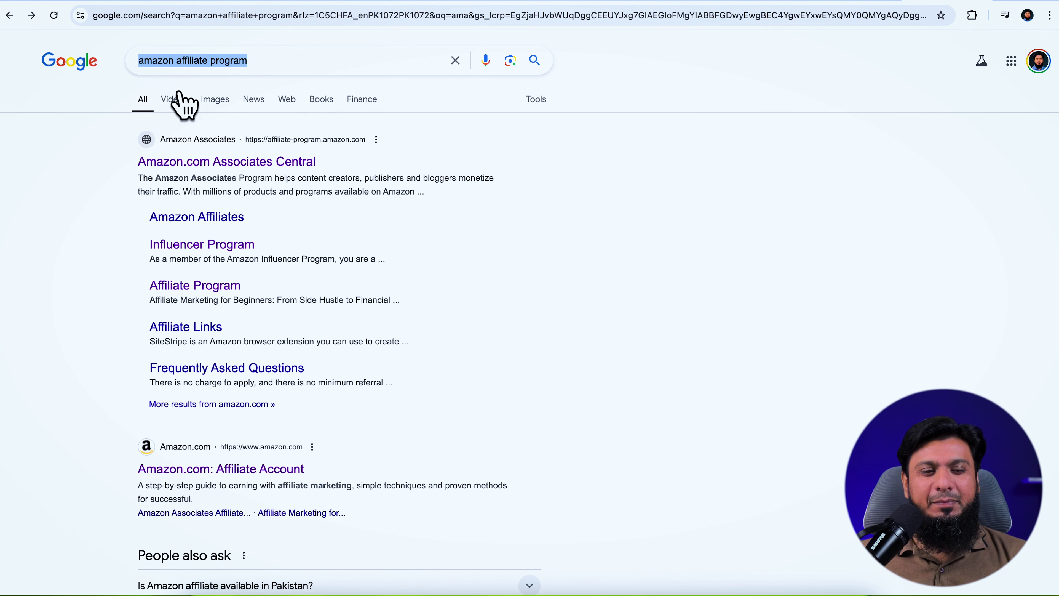
# Open Amazon.com Associates Central, start sign-up, and sign in with the saved passkey
pyautogui.click(235, 162)
pyautogui.click(527, 206)
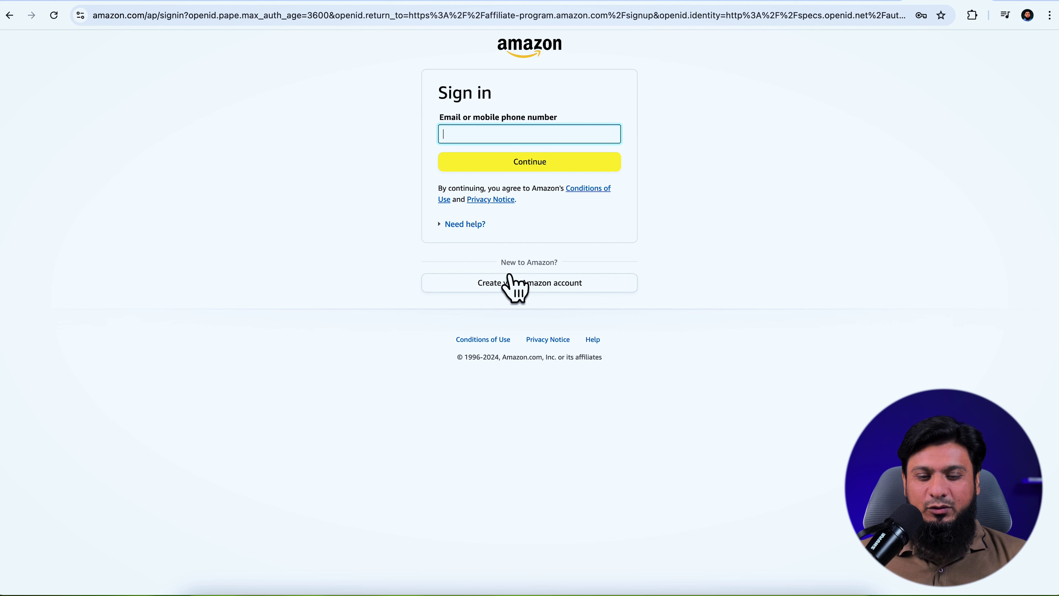
pyautogui.click(525, 285)
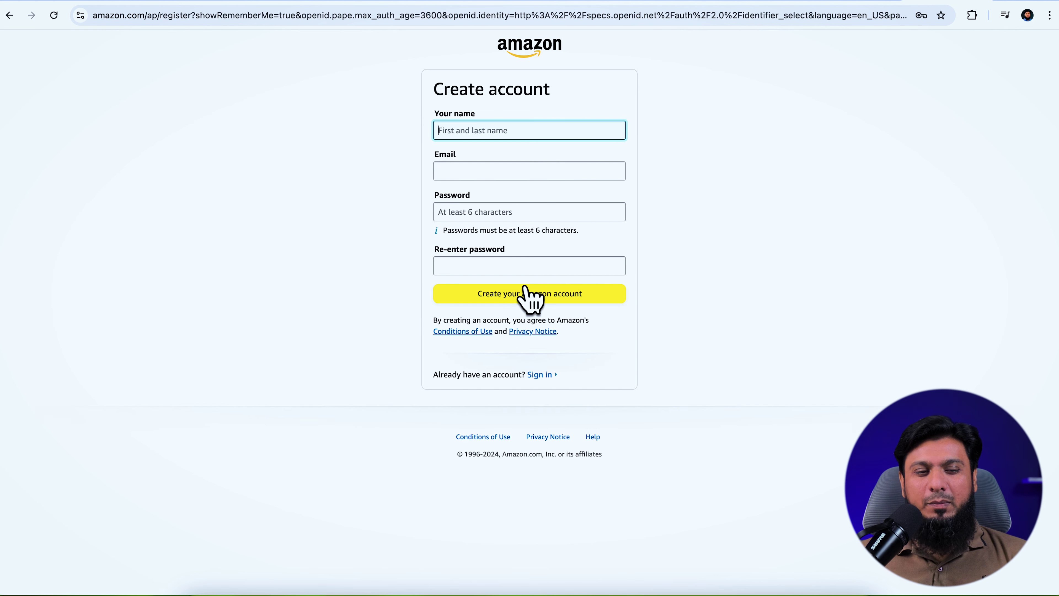
pyautogui.click(540, 376)
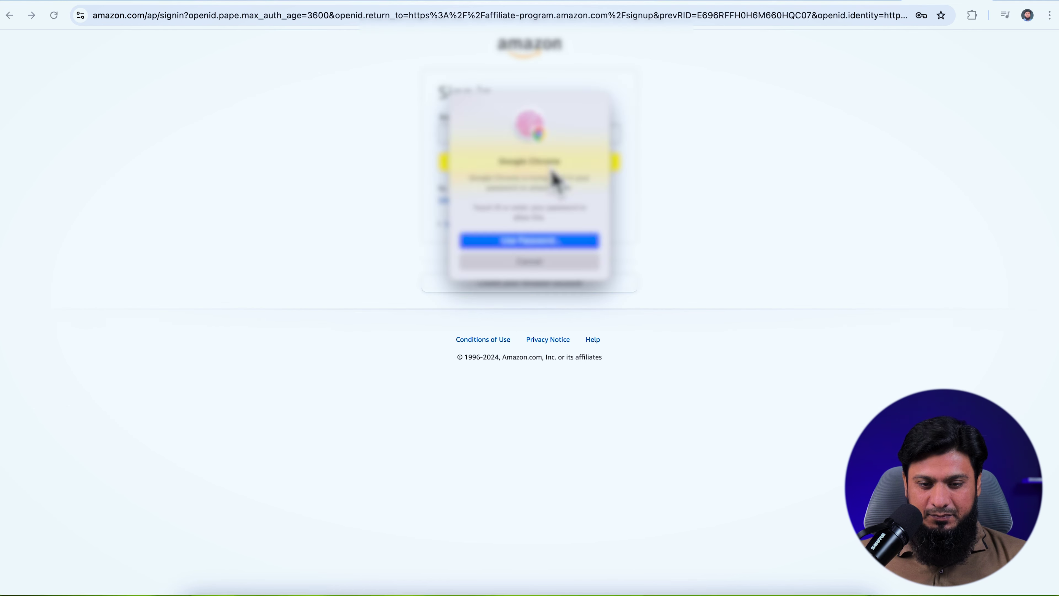
pyautogui.click(501, 169)
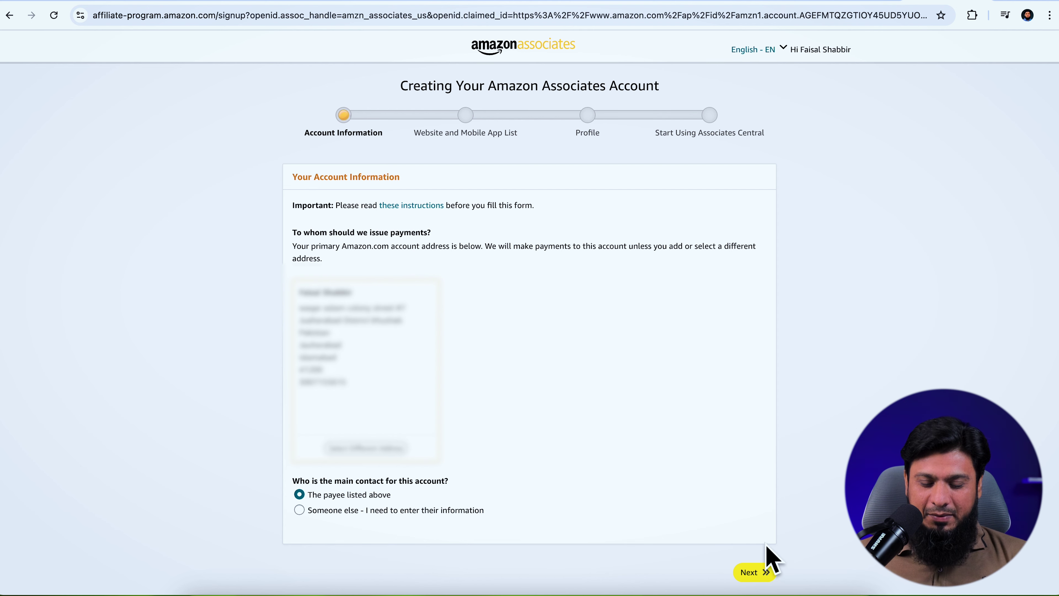
# Add bestbackpackchoice.com and the YouTube channel URL to Your Website List
pyautogui.click(753, 573)
pyautogui.click(391, 288)
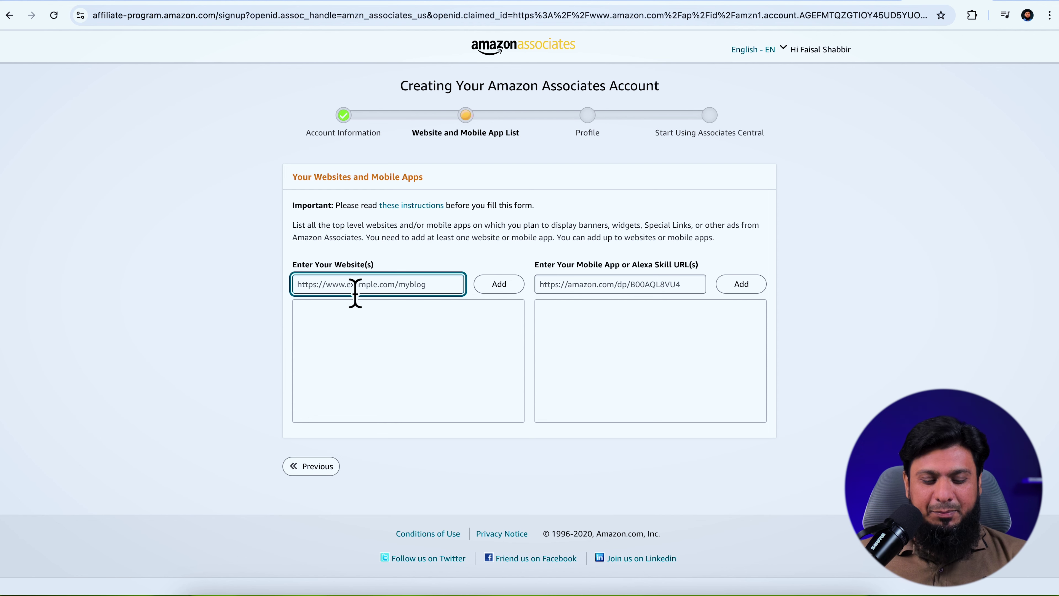
pyautogui.write('bestbackpackchoice.com')
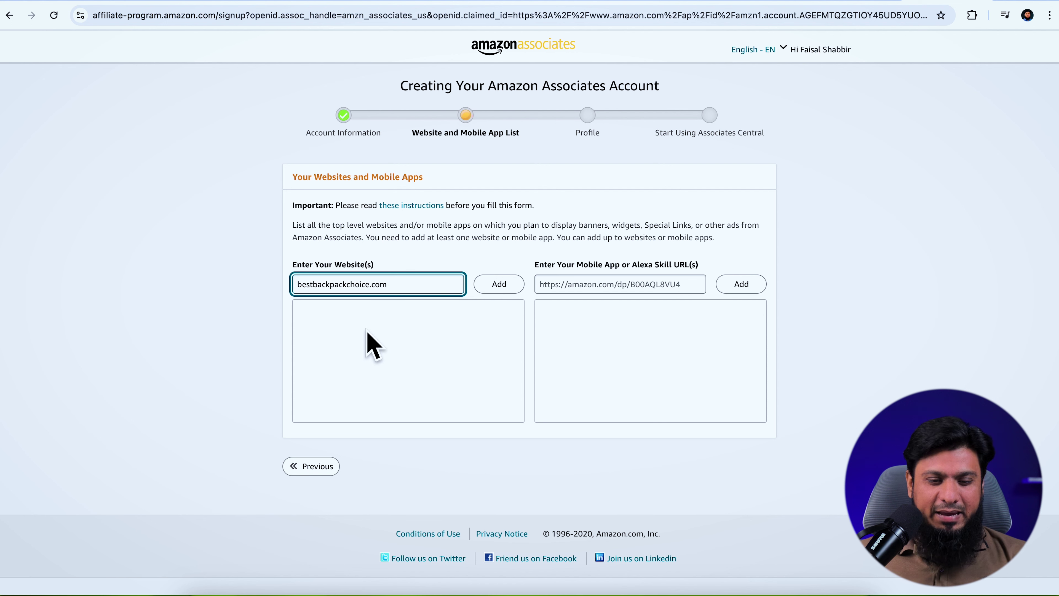
pyautogui.click(485, 287)
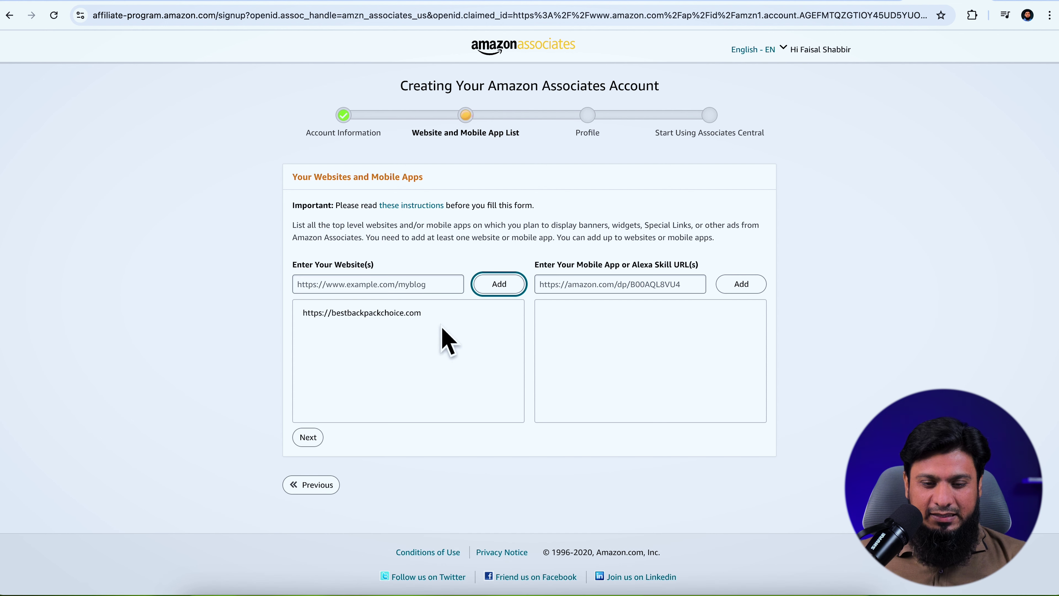
pyautogui.click(384, 290)
pyautogui.write('https://www.youtube.com/FaisalShabbir')
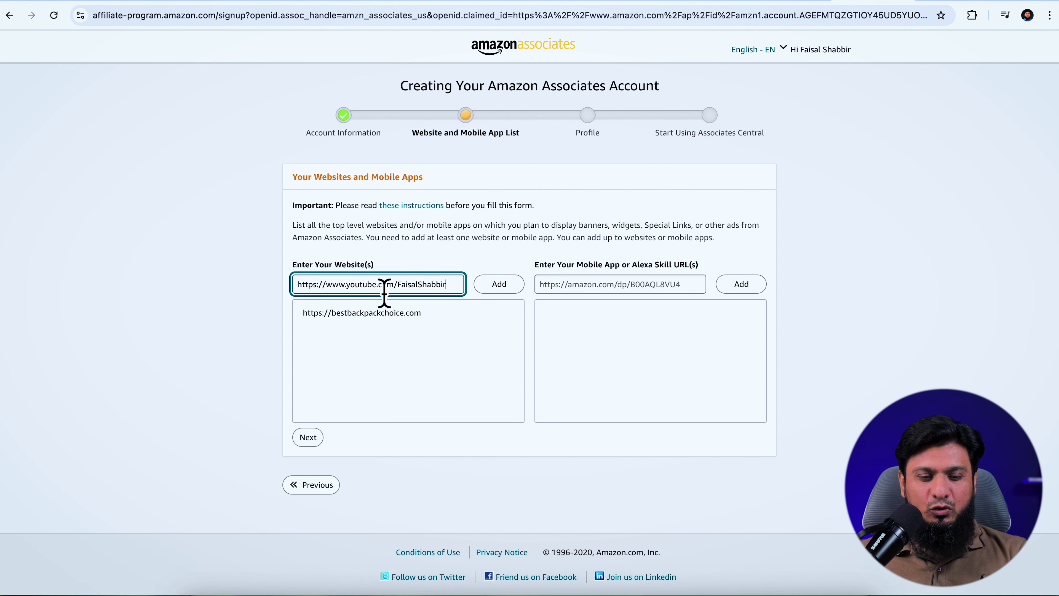
pyautogui.click(488, 290)
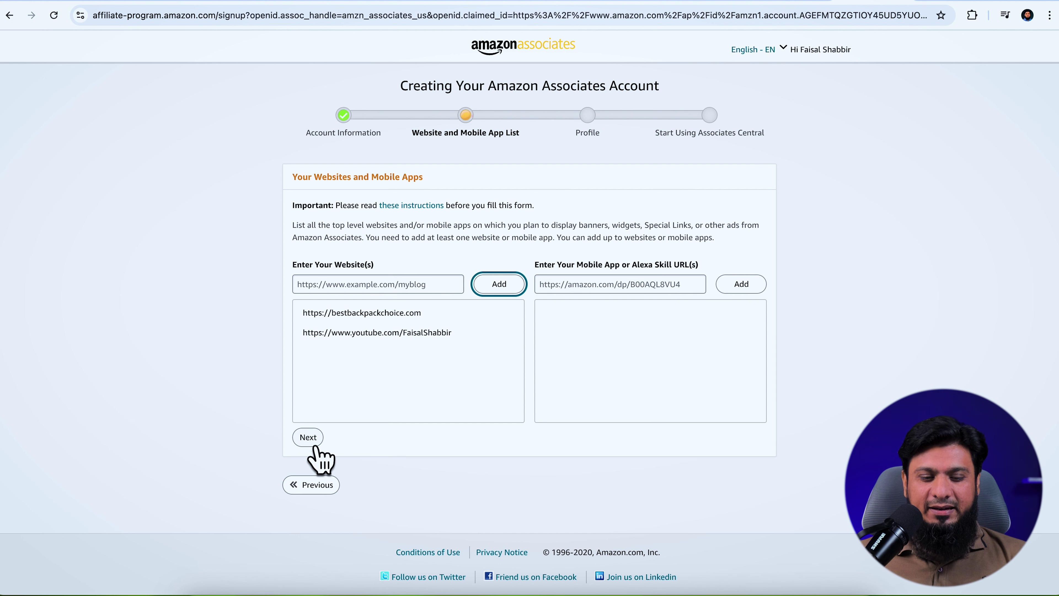
# Answer No to the children-under-13 question
pyautogui.click(308, 436)
pyautogui.click(335, 436)
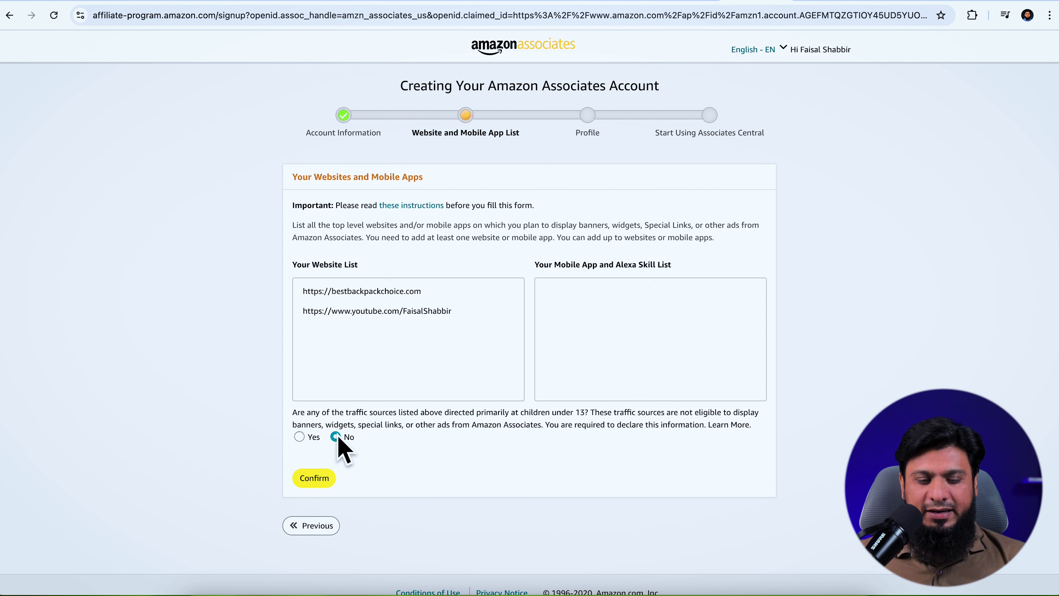
pyautogui.moveTo(431, 426); pyautogui.dragTo(589, 423)
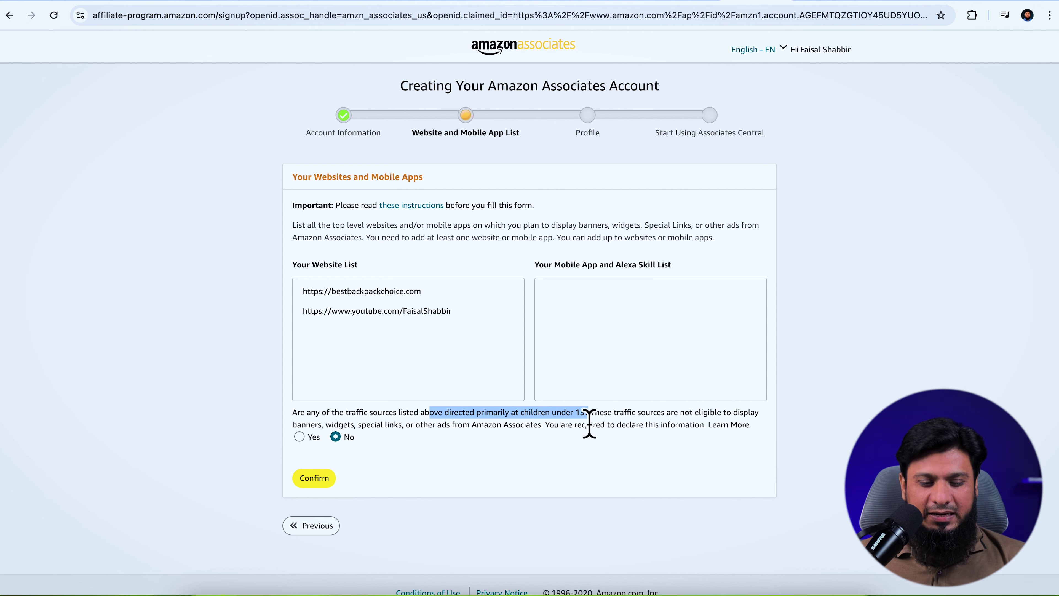
# Enter a preferred store ID and describe the content as blogging and YouTube affiliate marketing
pyautogui.click(316, 478)
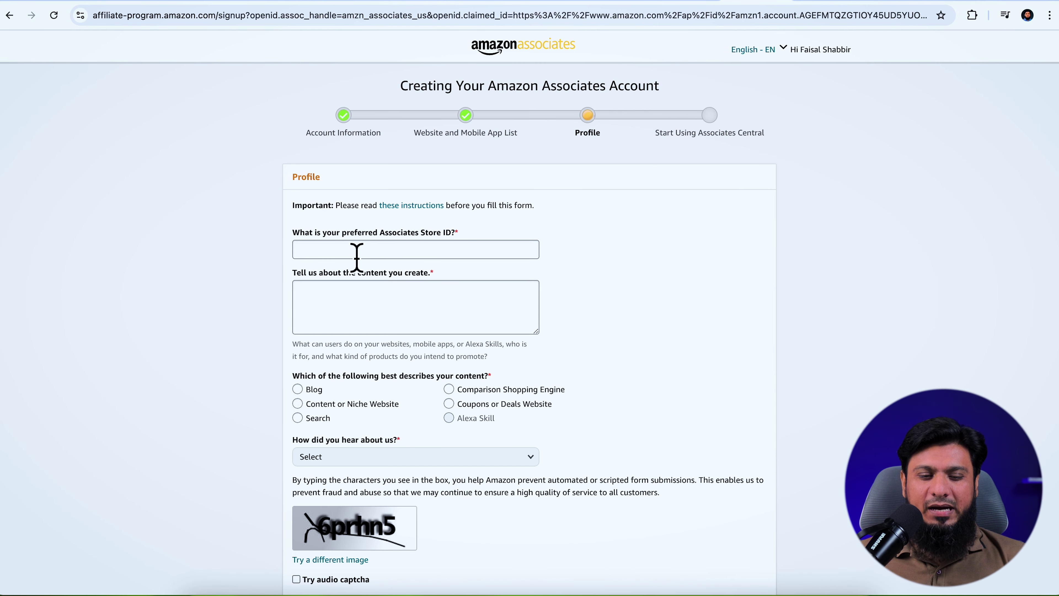
pyautogui.click(356, 255)
pyautogui.write('faisal')
pyautogui.click(373, 304)
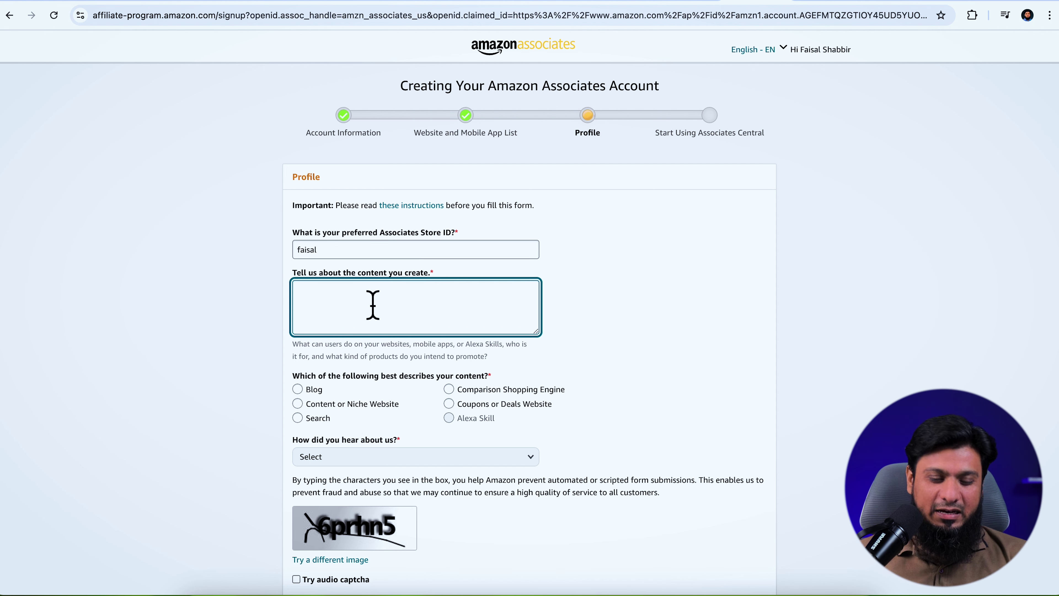
pyautogui.write('i am blogger and youtuber, i do affiliate marketing on my website and youtube channel')
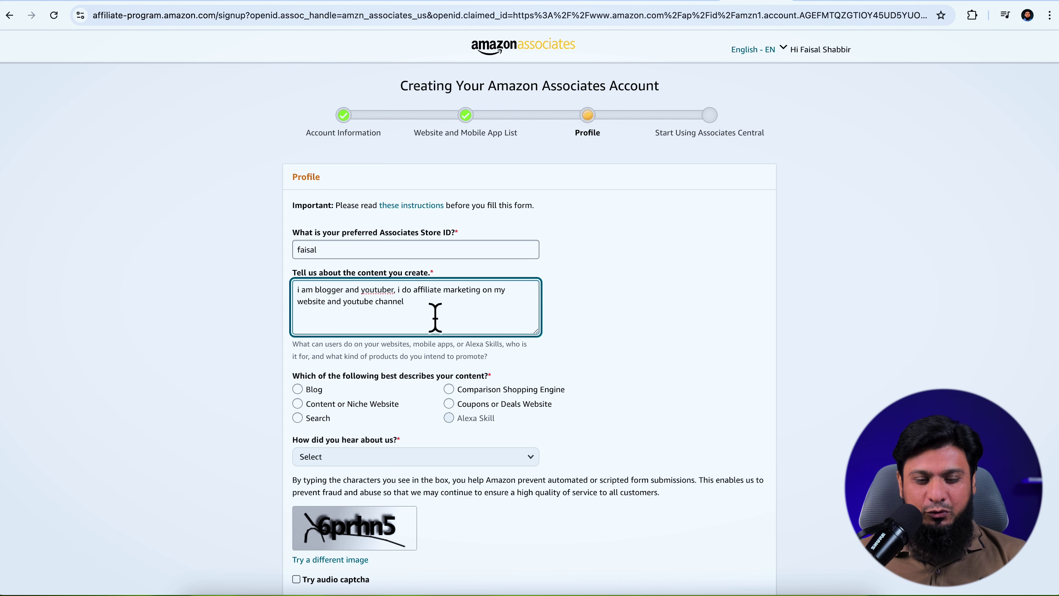
# Choose Blog as the content type and From the Amazon.com Website as referral source
pyautogui.scroll(-2, 435, 317)
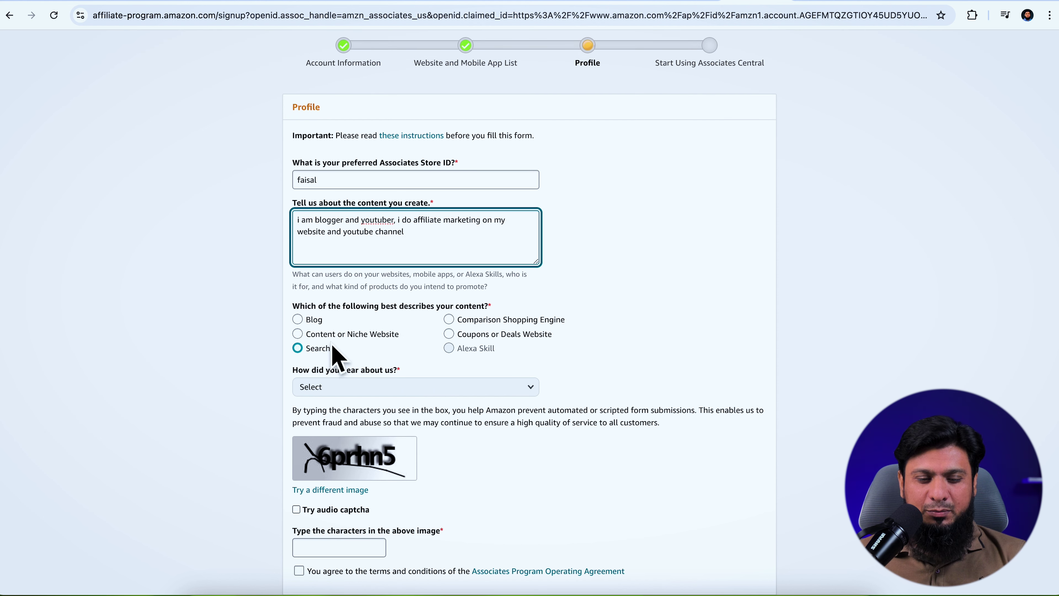
pyautogui.click(298, 321)
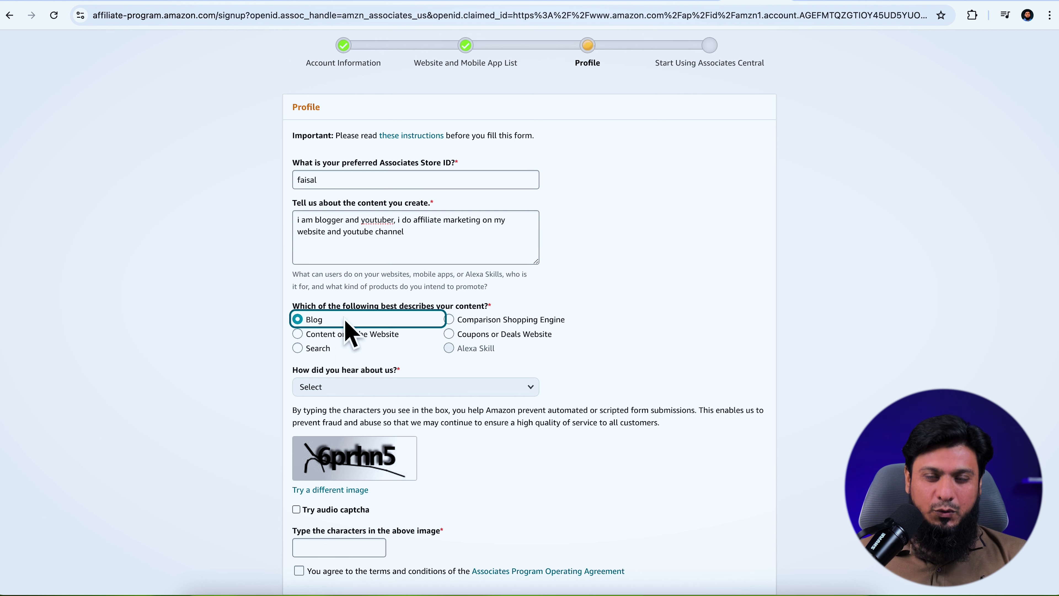
pyautogui.click(353, 388)
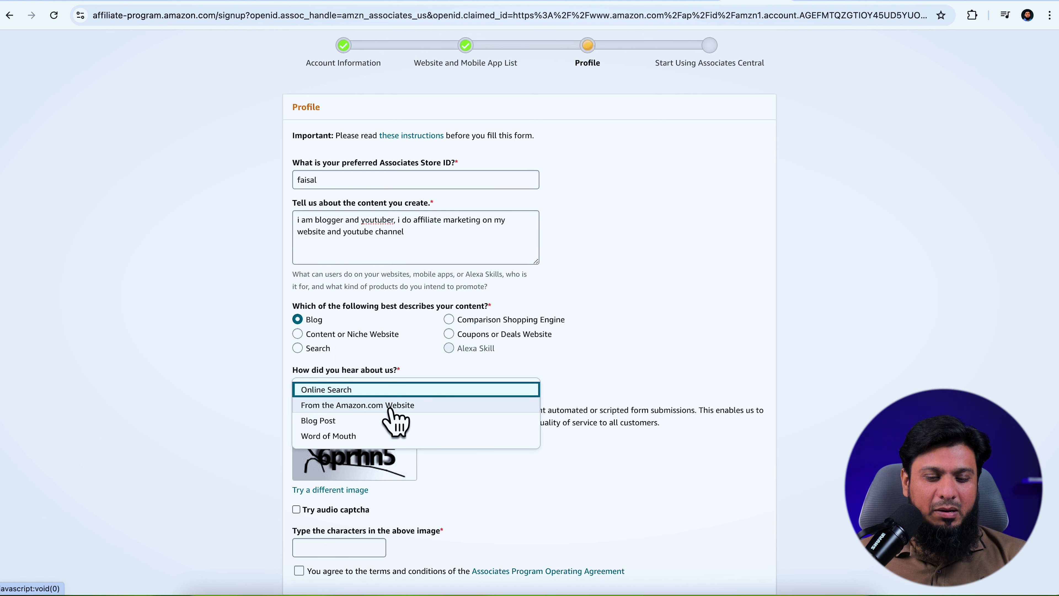
pyautogui.click(391, 408)
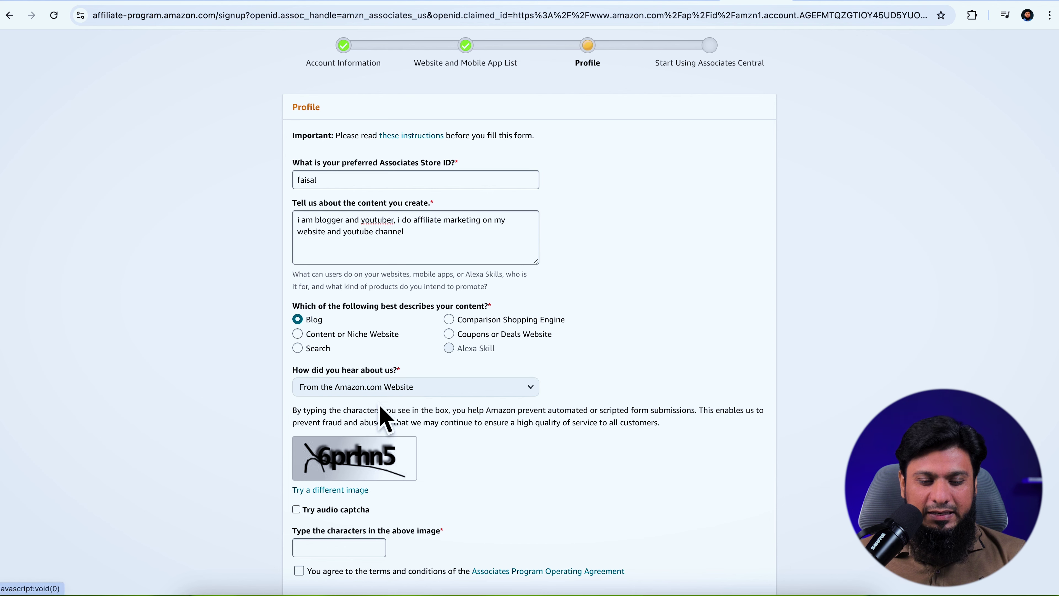
pyautogui.scroll(-3, 366, 417)
# Enter the captcha, accept the operating agreement, and submit the application to get the Associate ID
pyautogui.click(340, 409)
pyautogui.write('6prhn5')
pyautogui.click(299, 430)
pyautogui.click(753, 484)
pyautogui.moveTo(426, 244); pyautogui.dragTo(501, 244)
pyautogui.click(443, 215)
# Review the Associate ID on the congratulations page and start entering payment and tax information now
pyautogui.moveTo(442, 214); pyautogui.dragTo(613, 209)
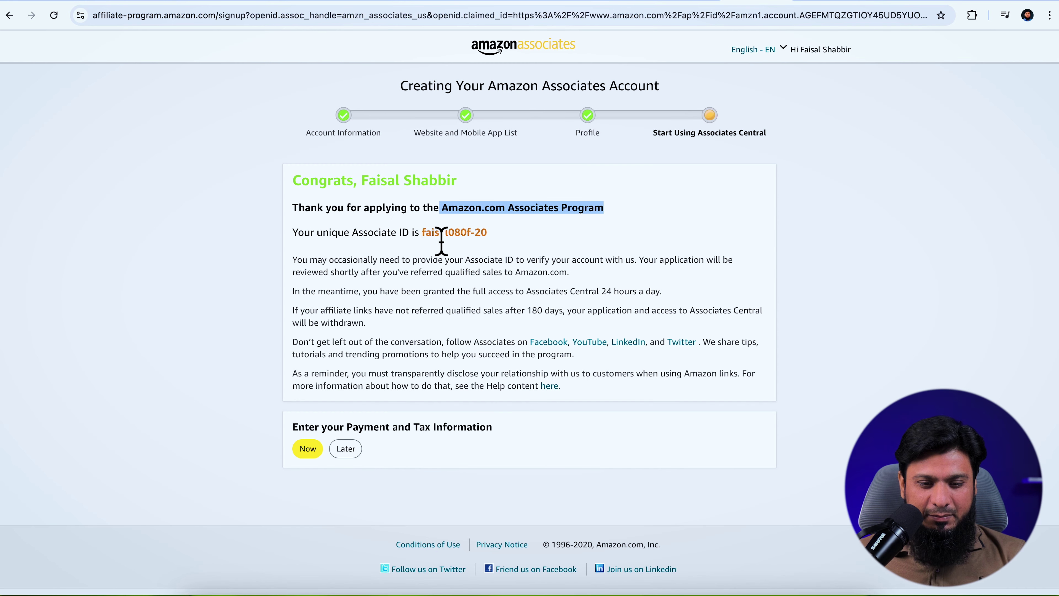
pyautogui.moveTo(423, 239); pyautogui.dragTo(498, 249)
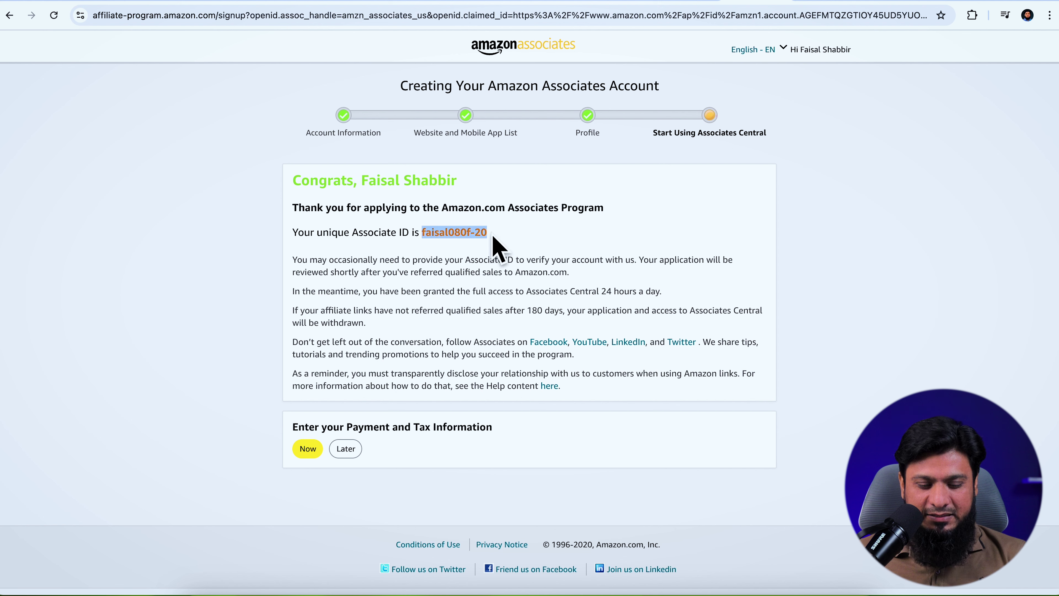
pyautogui.click(493, 236)
pyautogui.moveTo(300, 437); pyautogui.dragTo(483, 439)
pyautogui.click(303, 454)
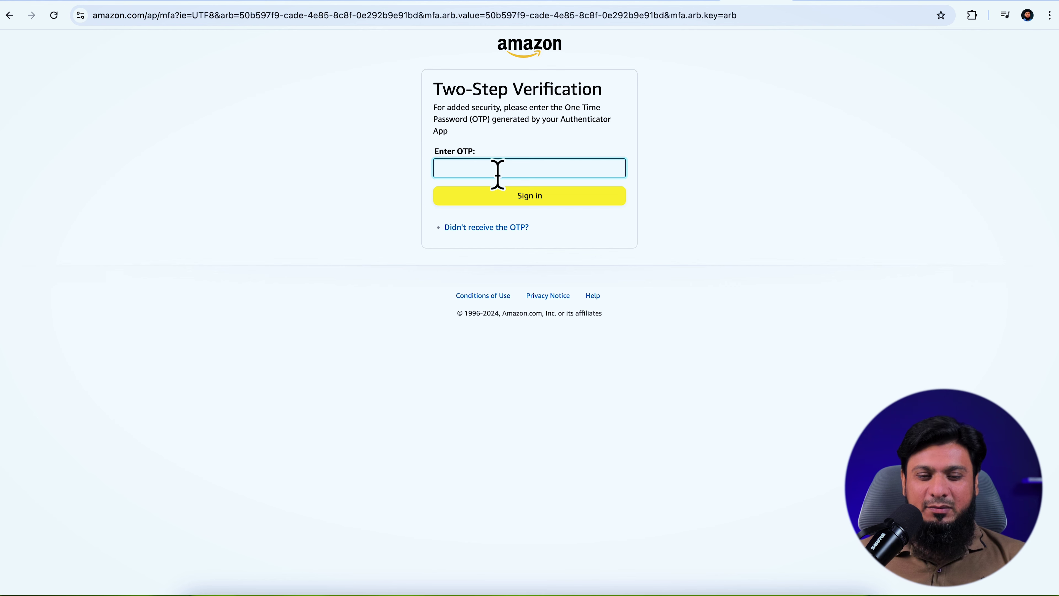
# Search for 'amazon affiliate program' in a new tab and open Amazon.com Associates Central
pyautogui.press('super+t')
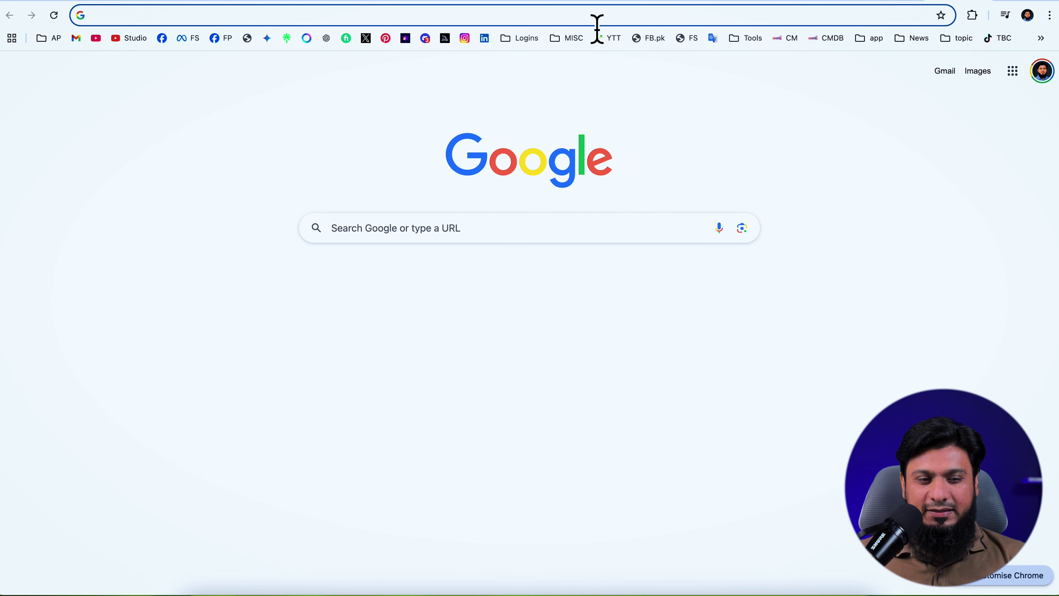
pyautogui.click(592, 18)
pyautogui.press('Down')
pyautogui.press('Down')
pyautogui.press('Return')
pyautogui.click(232, 163)
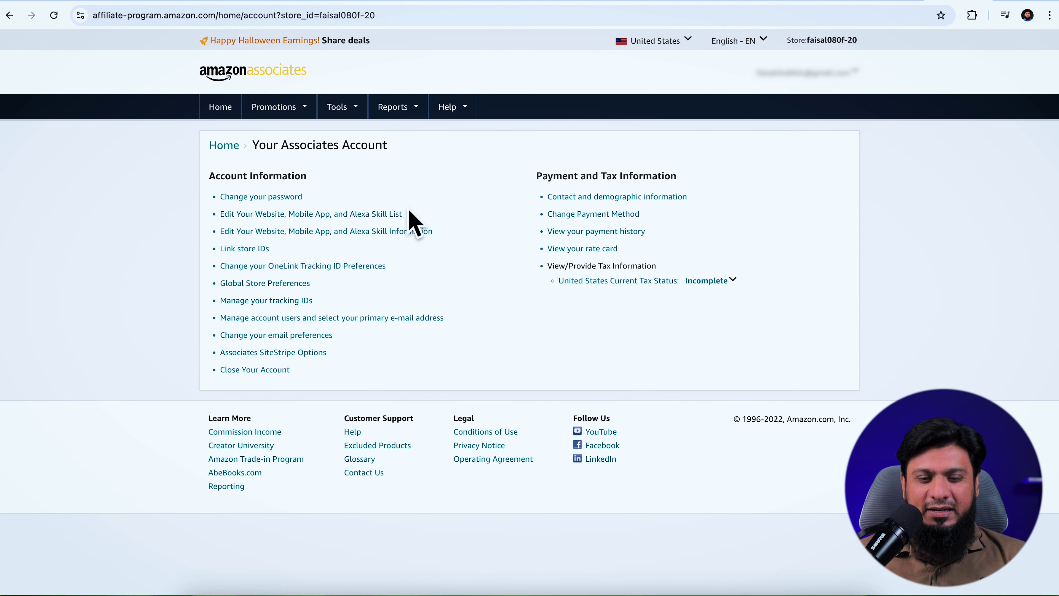
# Go to the account's contact information and open the United States tax status interview
pyautogui.click(600, 197)
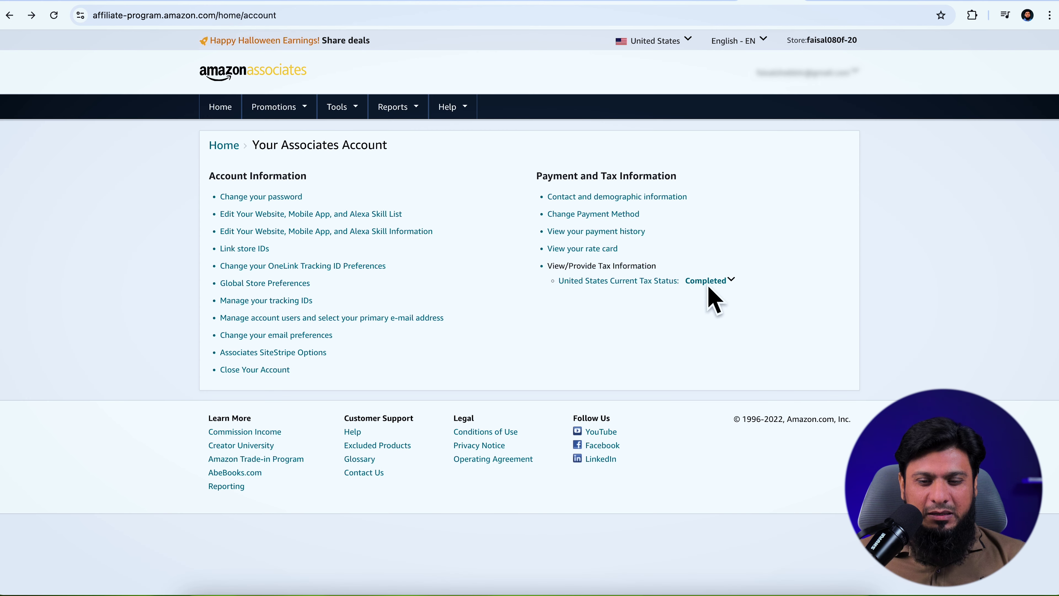
pyautogui.moveTo(707, 284)
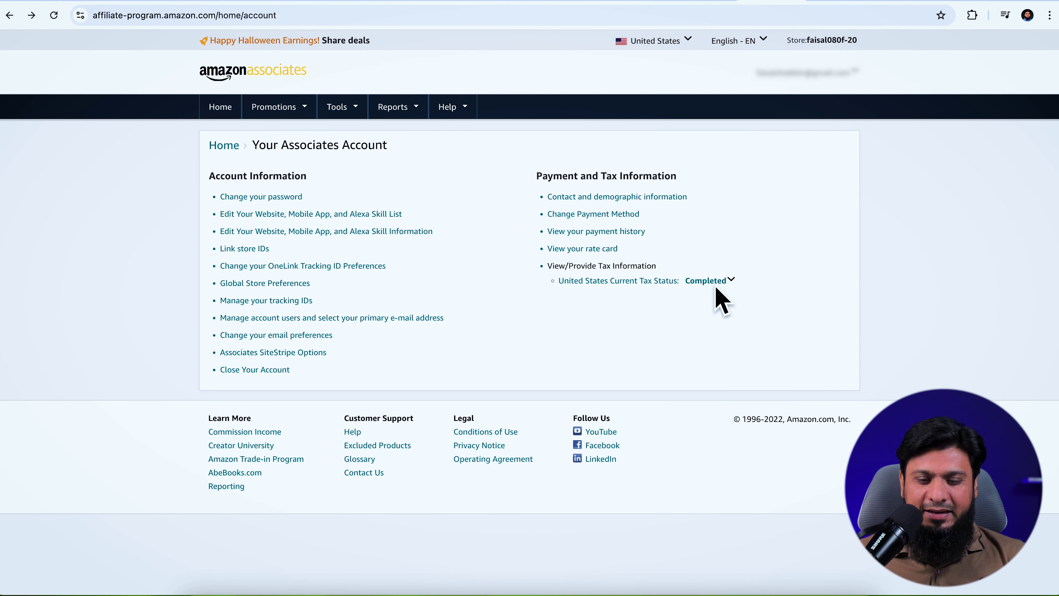
pyautogui.click(614, 284)
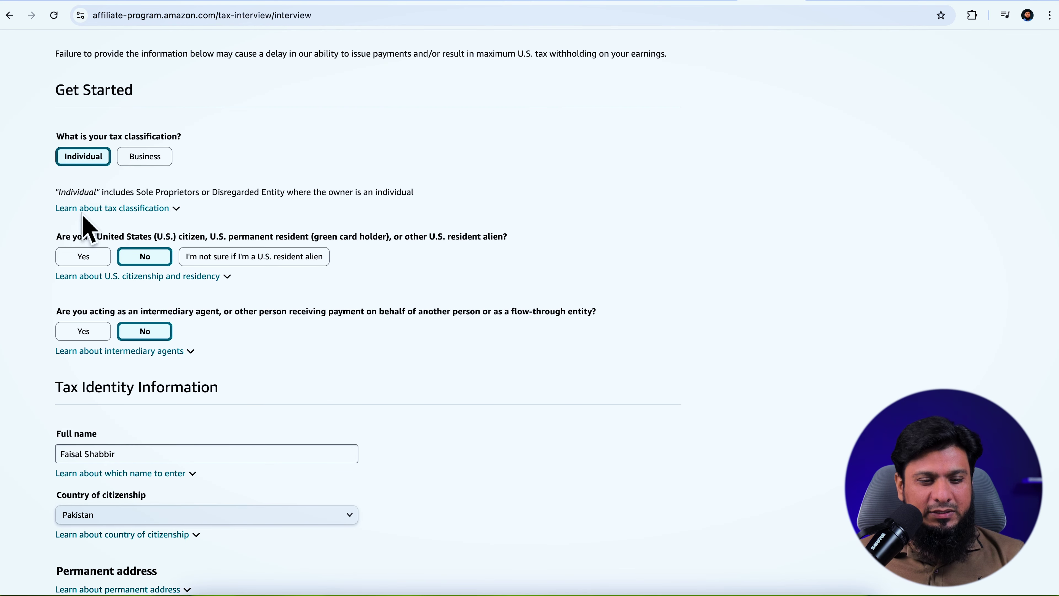
# Complete the tax interview questions and save the tax details for review
pyautogui.scroll(-5, 145, 346)
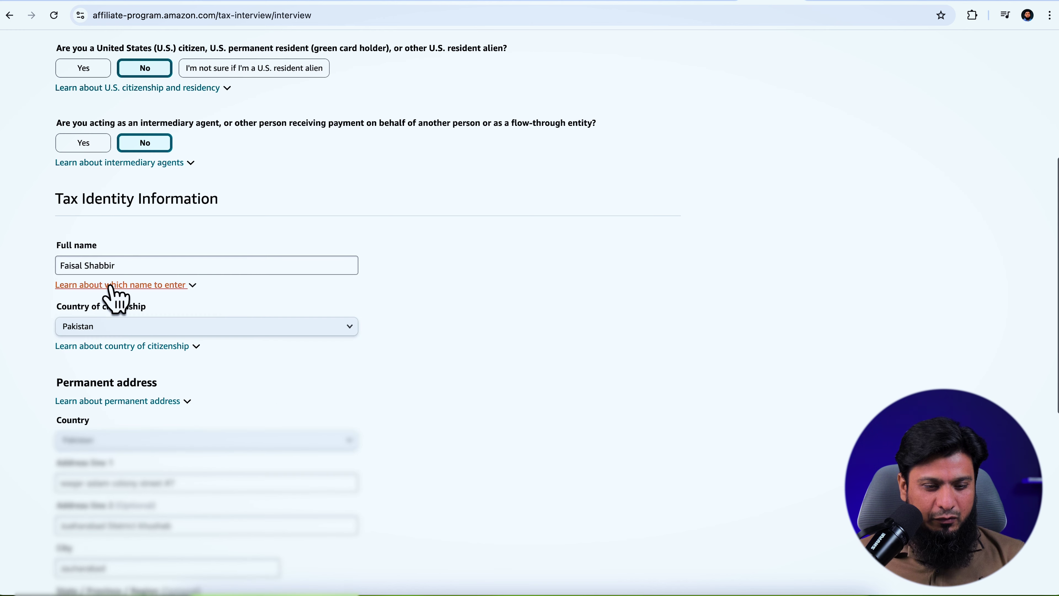
pyautogui.scroll(-2, 183, 329)
pyautogui.scroll(-3, 180, 340)
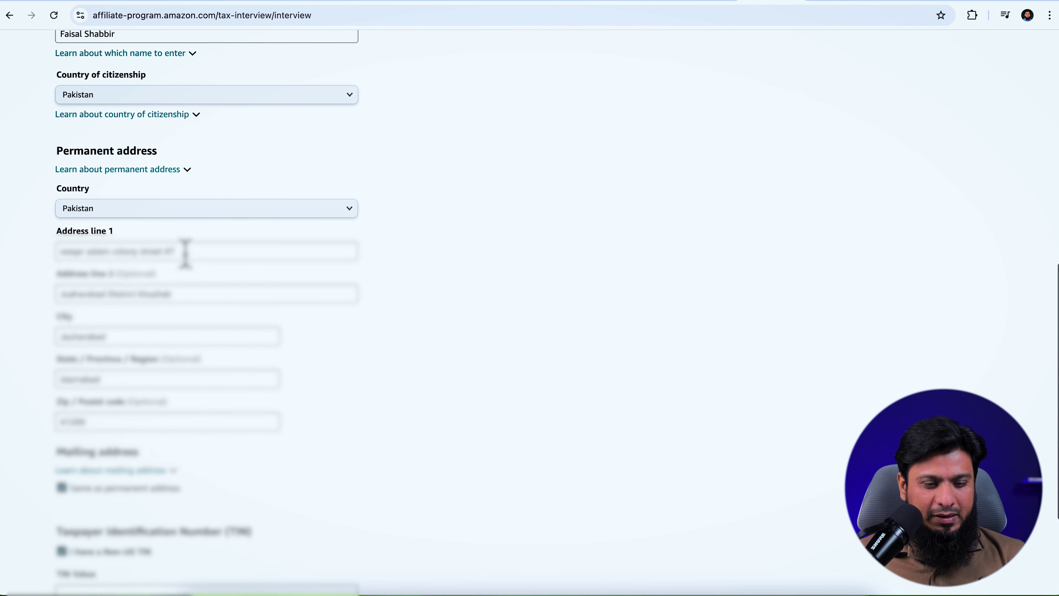
pyautogui.scroll(-3, 164, 371)
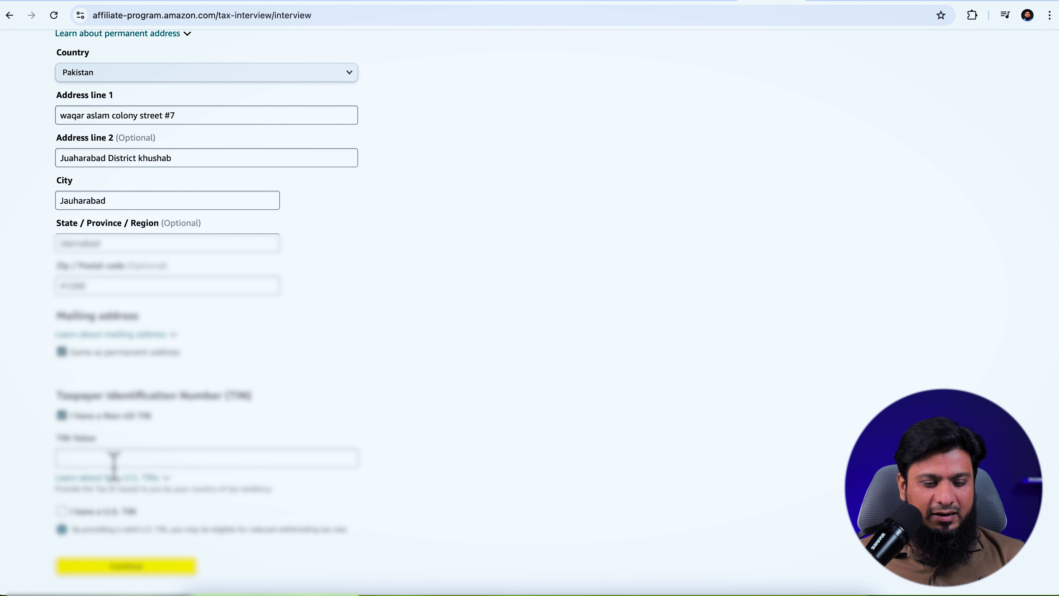
pyautogui.scroll(-1, 113, 465)
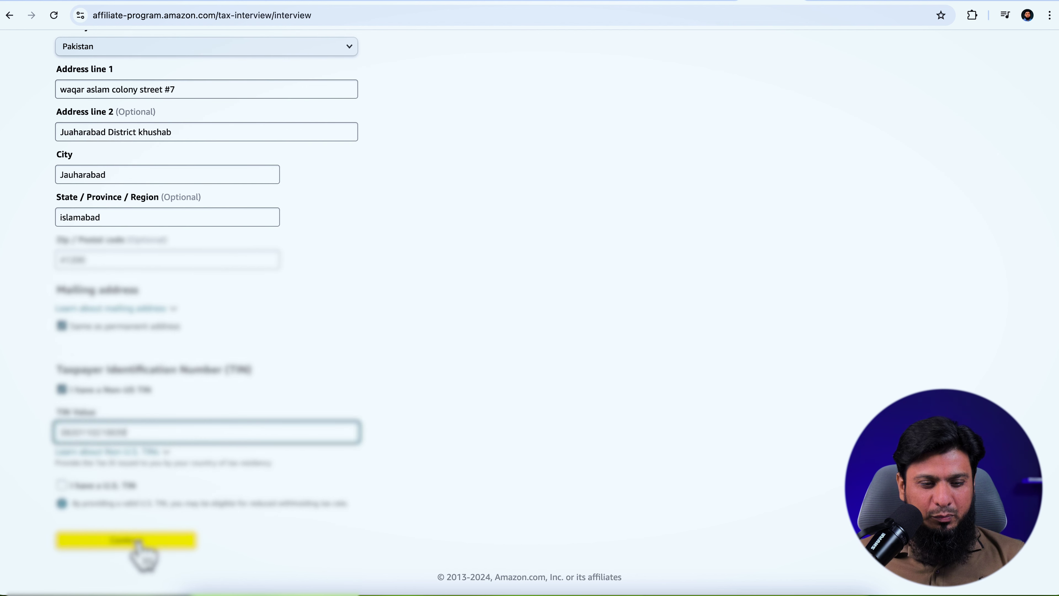
pyautogui.click(139, 543)
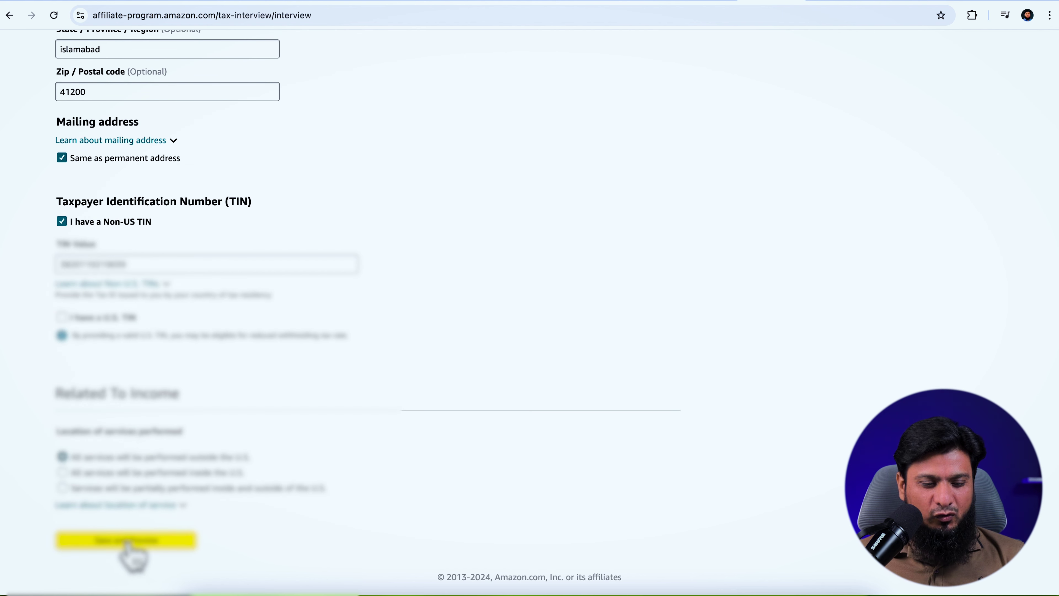
pyautogui.click(127, 542)
# Consent to electronic signing, enter the full name as signature, and date it 10-19-2024
pyautogui.click(64, 241)
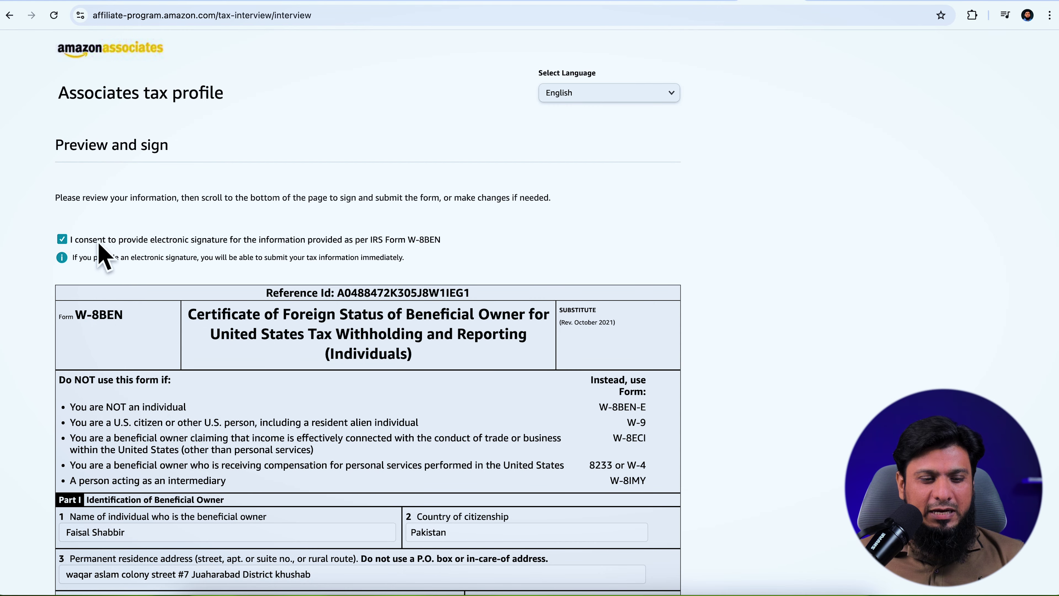
pyautogui.scroll(-15, 103, 250)
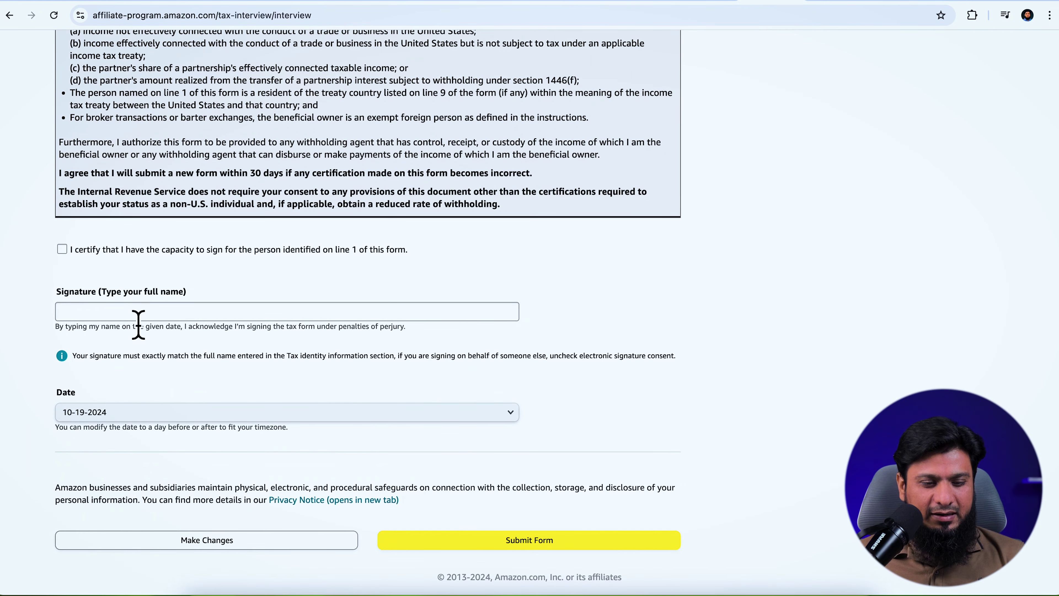
pyautogui.click(142, 312)
pyautogui.write('Faisal Shabbir')
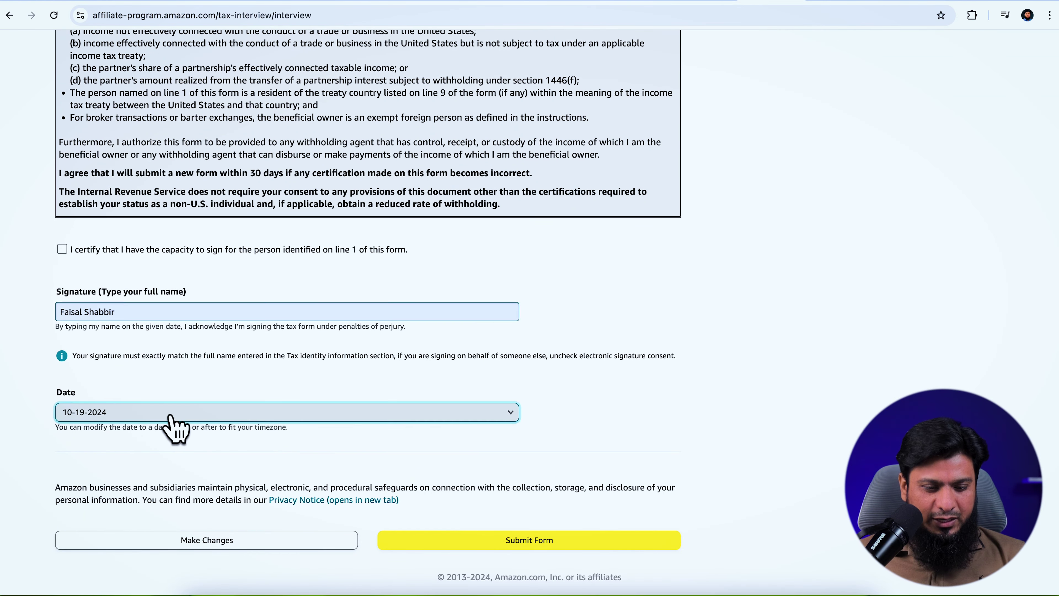
pyautogui.click(165, 413)
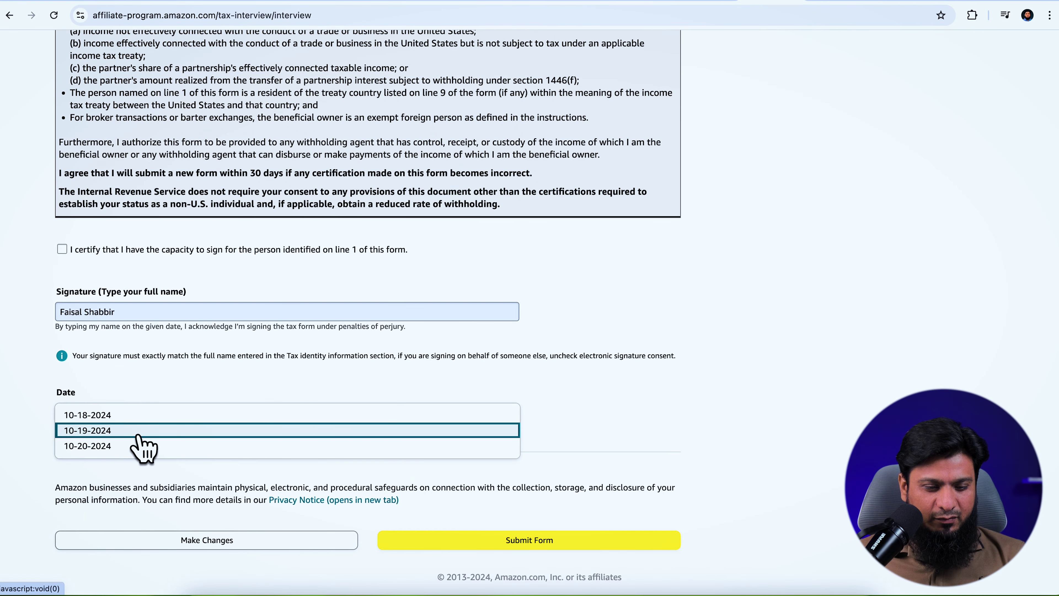
pyautogui.click(154, 430)
# Certify signing capacity, submit the W-8BEN form, and exit to the Completed tax status
pyautogui.click(536, 546)
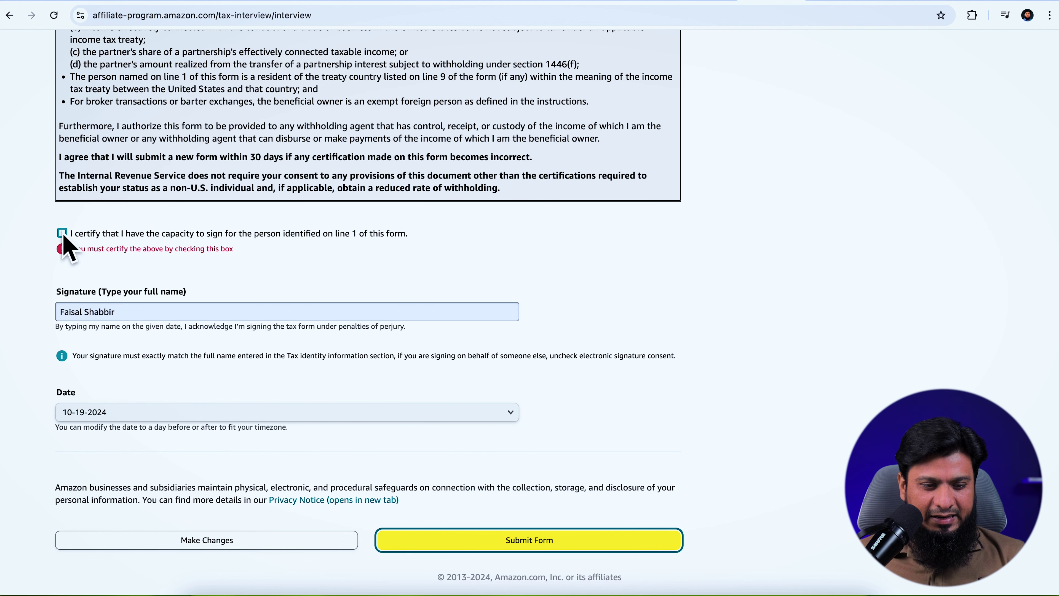
pyautogui.click(63, 233)
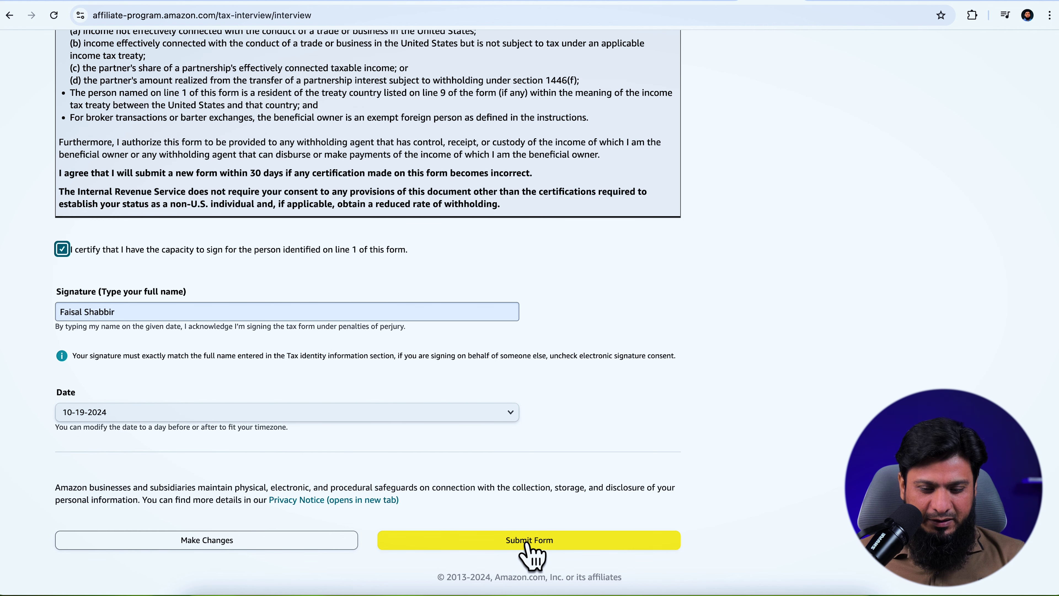
pyautogui.click(527, 541)
pyautogui.moveTo(95, 163); pyautogui.dragTo(359, 187)
pyautogui.click(368, 256)
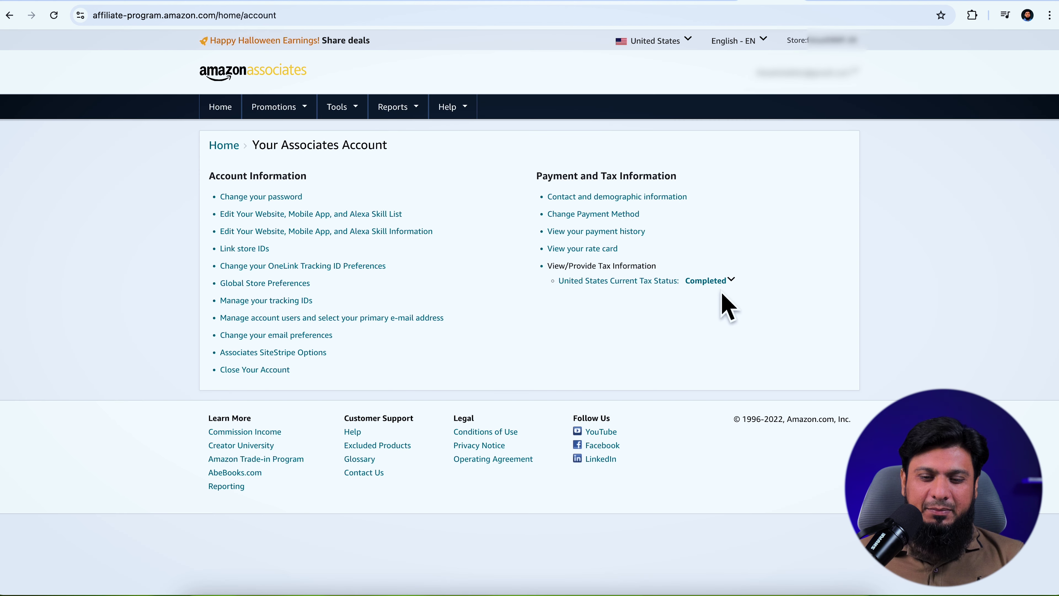
pyautogui.moveTo(714, 285)
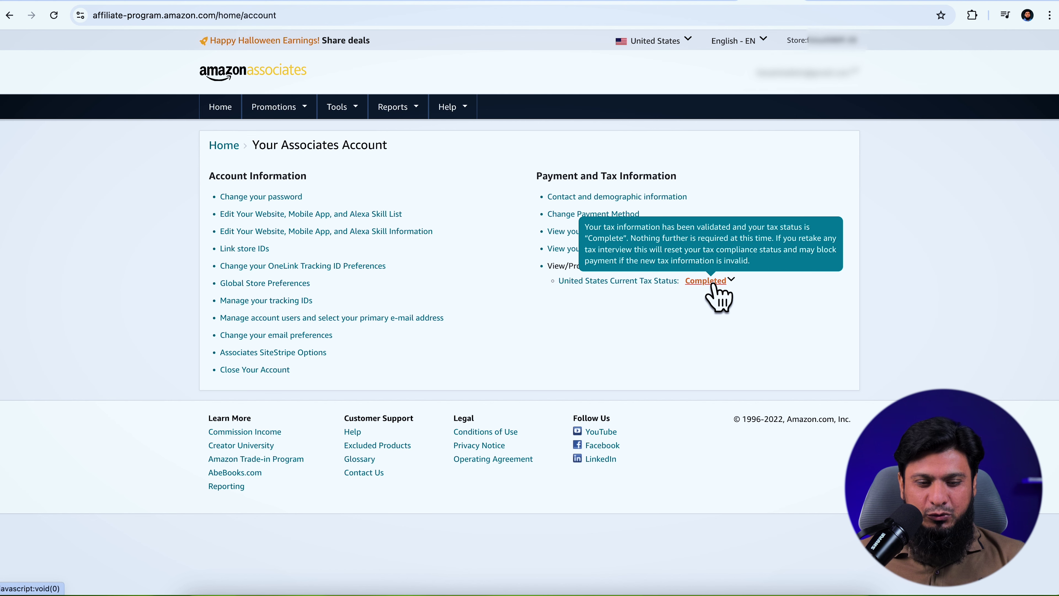
pyautogui.click(224, 145)
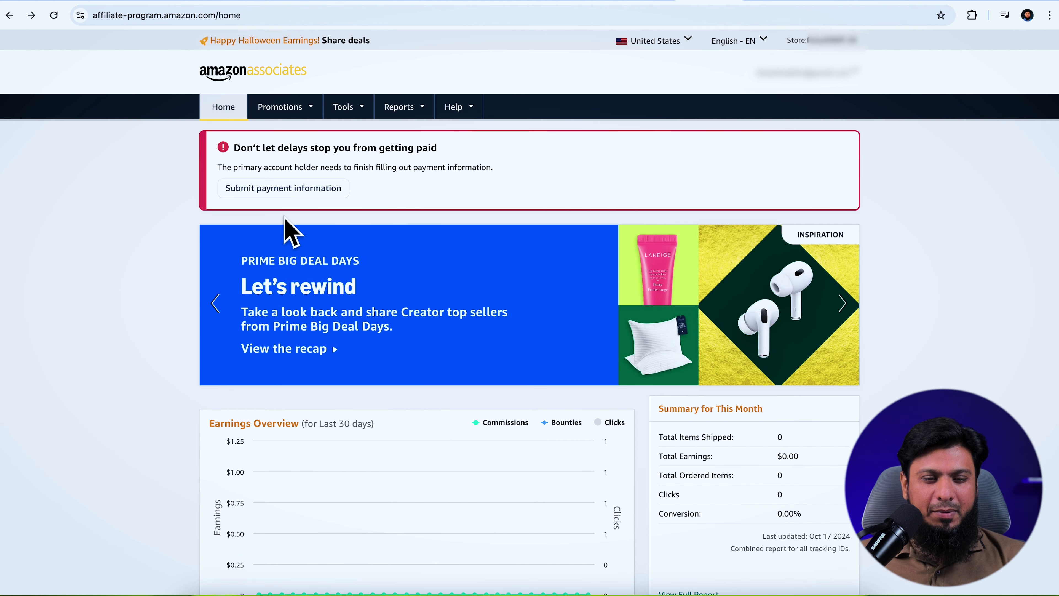
# Add a new bank account payment method located in the United States and save it
pyautogui.click(301, 193)
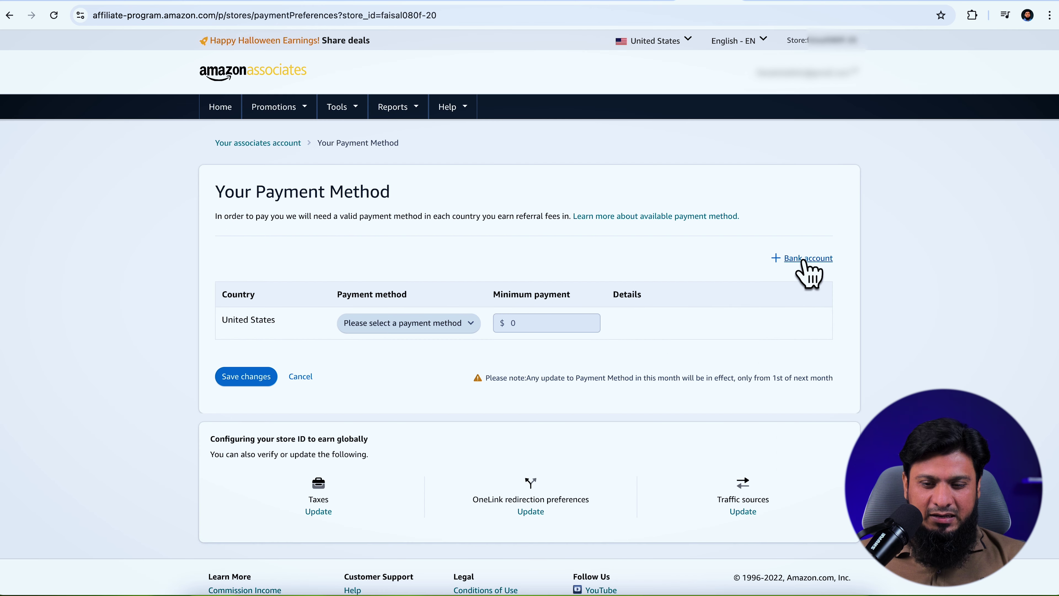
pyautogui.click(805, 260)
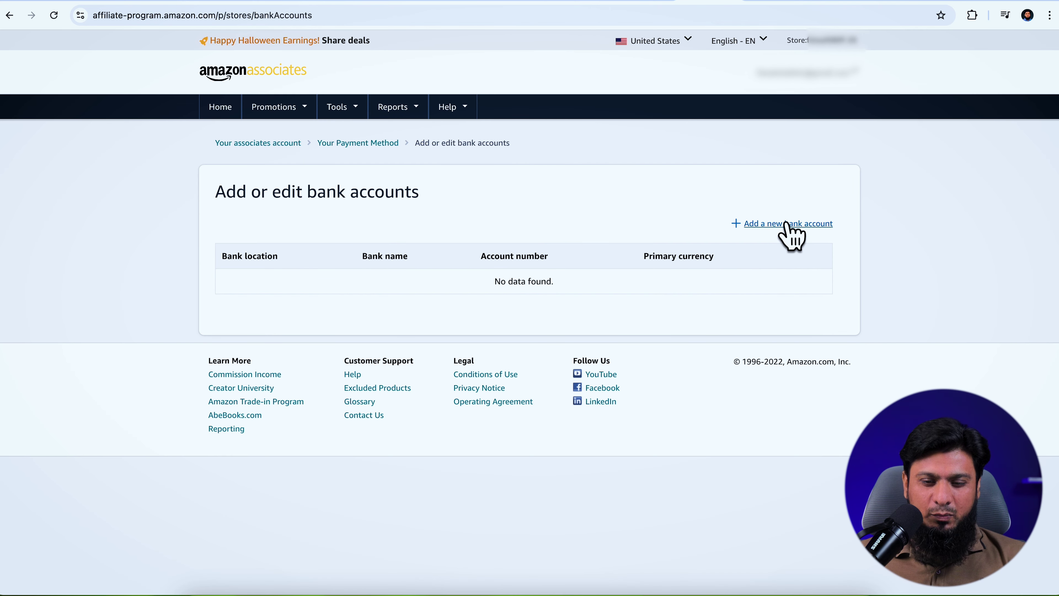
pyautogui.click(787, 225)
pyautogui.click(507, 256)
pyautogui.moveTo(513, 449); pyautogui.dragTo(520, 350)
pyautogui.press('End')
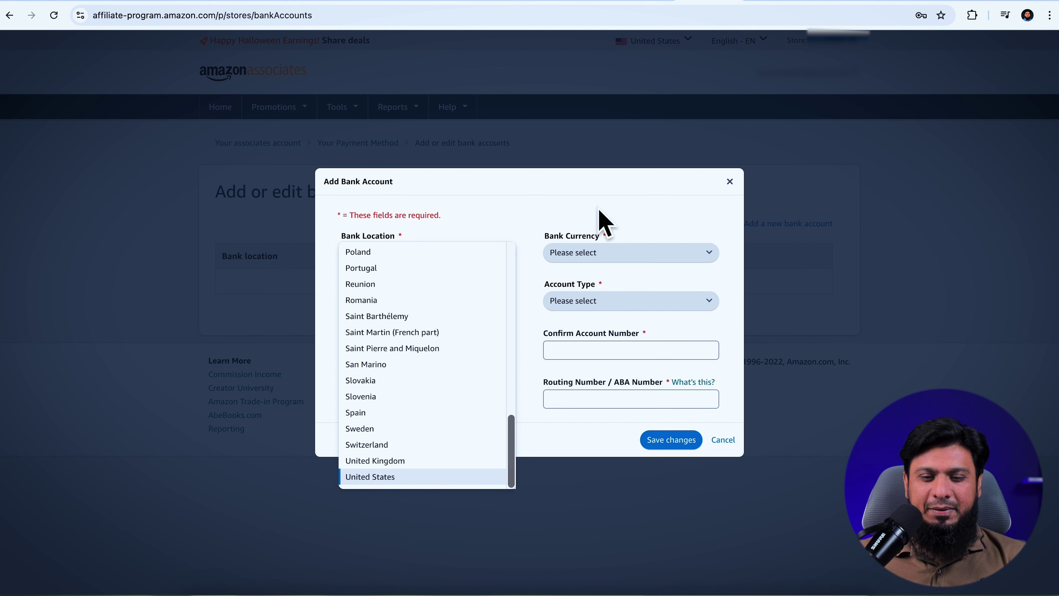
pyautogui.press('Return')
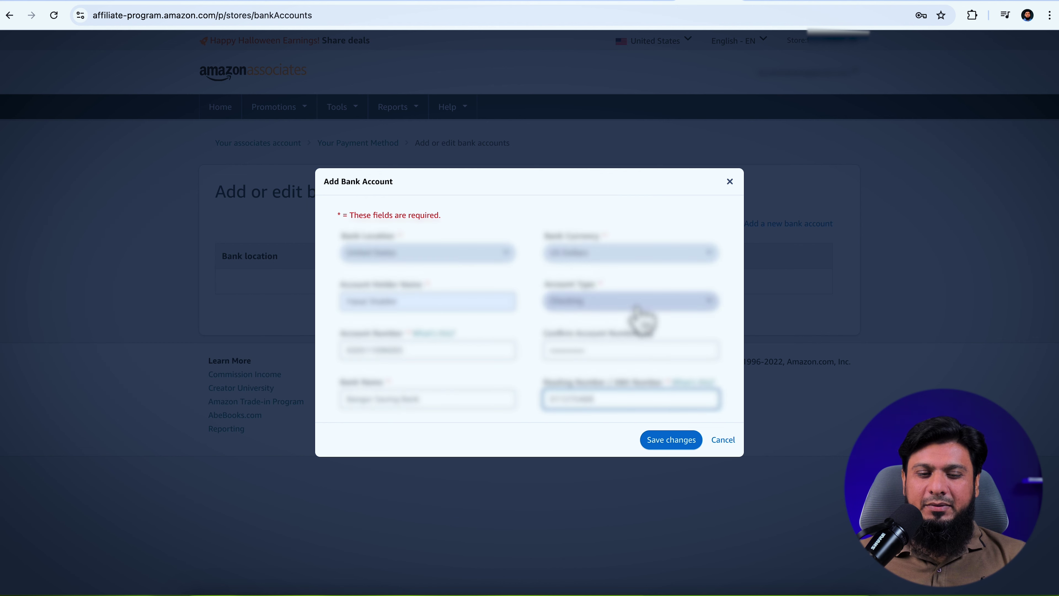
pyautogui.click(666, 446)
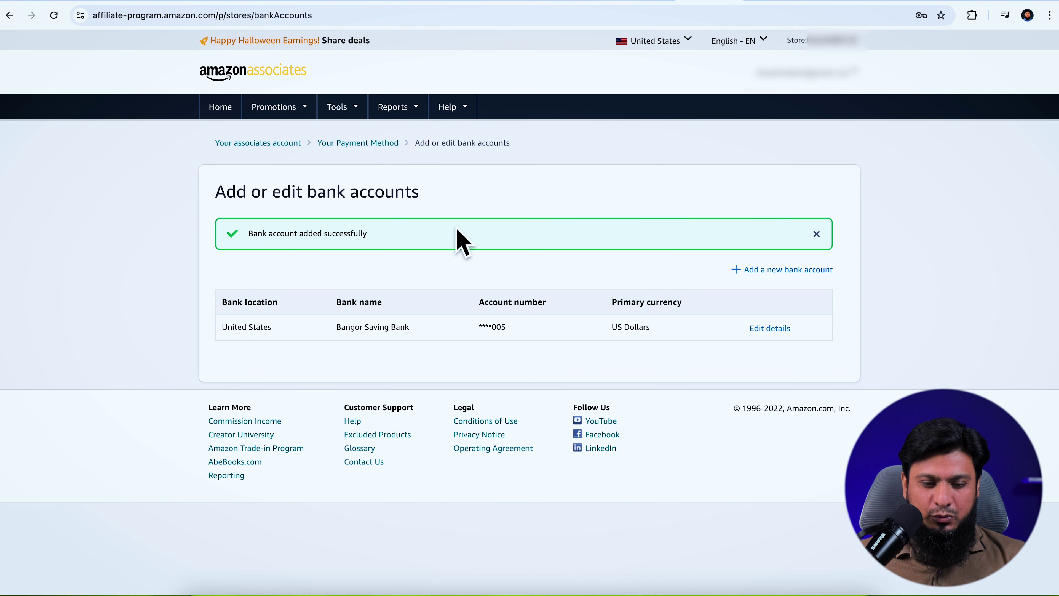
# Return to the Associates home, then check WordPress's Amazon Affiliate connection settings
pyautogui.click(244, 76)
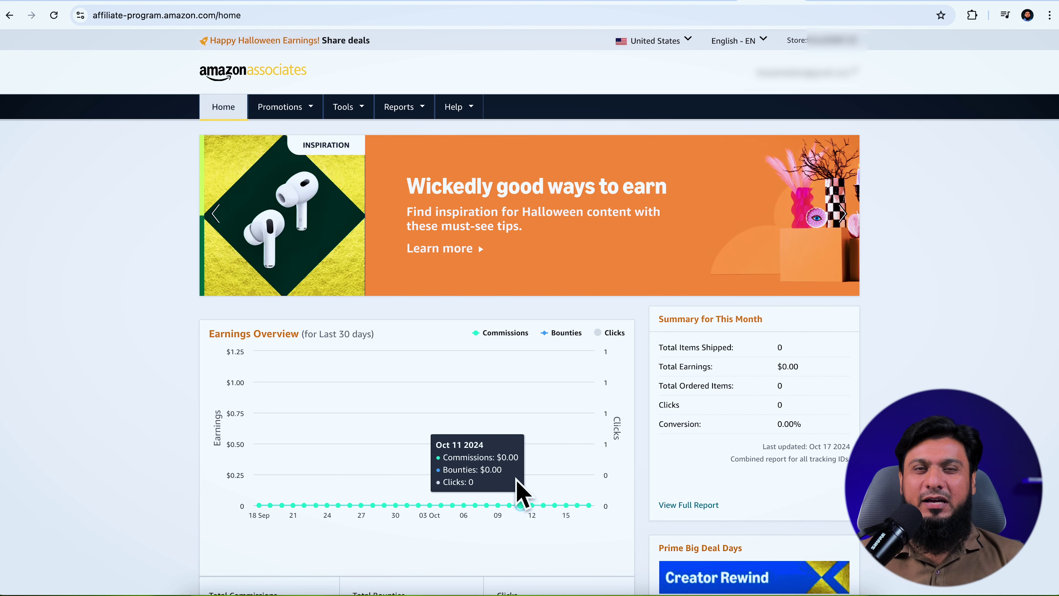
pyautogui.click(797, 8)
pyautogui.click(548, 85)
pyautogui.scroll(-15, 550, 292)
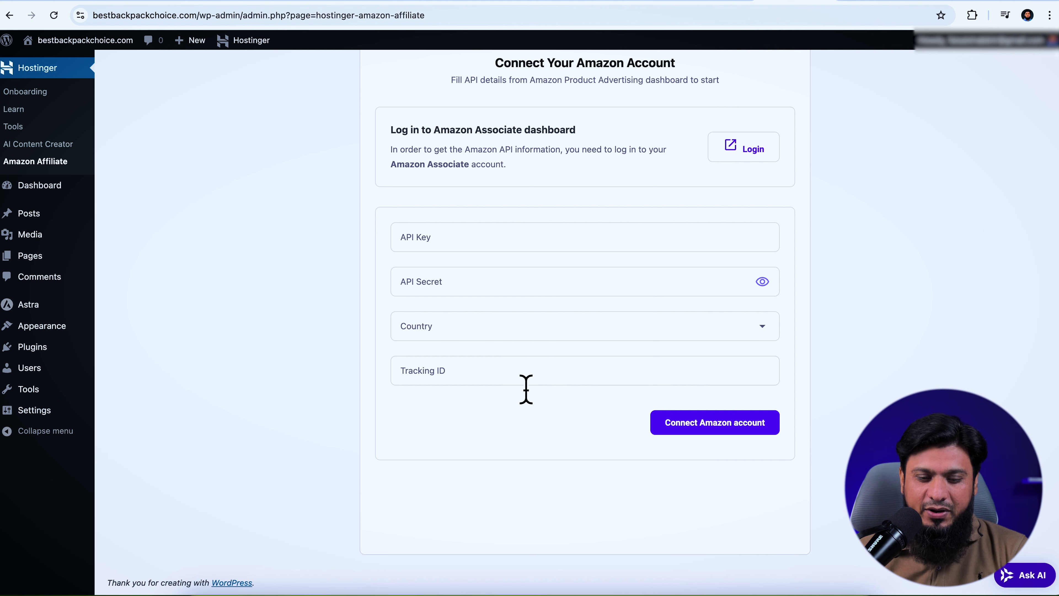
# Review the Product Advertising API's 3 qualifying sales requirement, then return to the WordPress form
pyautogui.click(877, 2)
pyautogui.moveTo(346, 109)
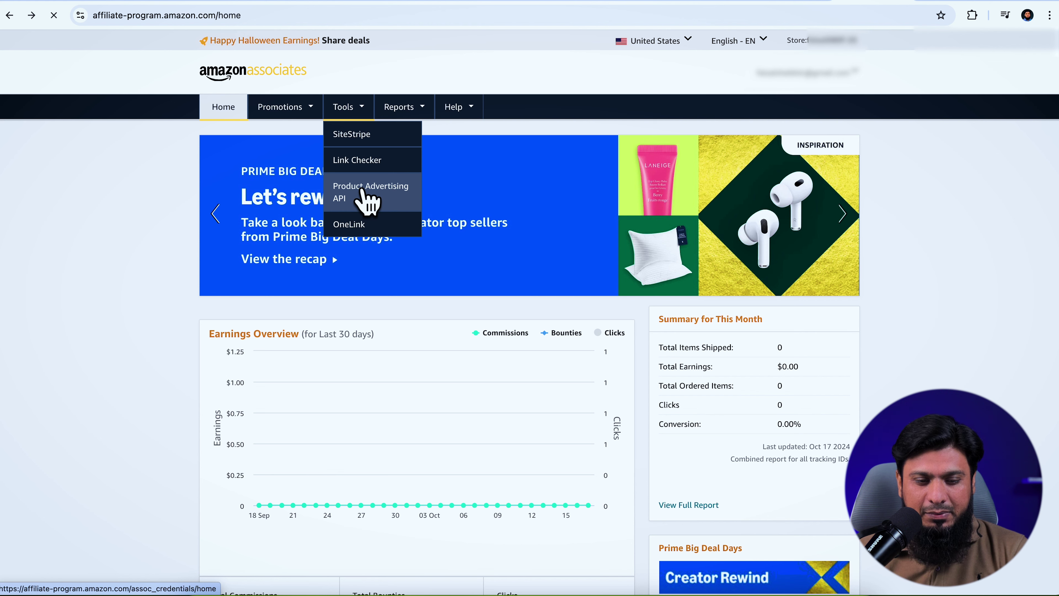
pyautogui.click(366, 196)
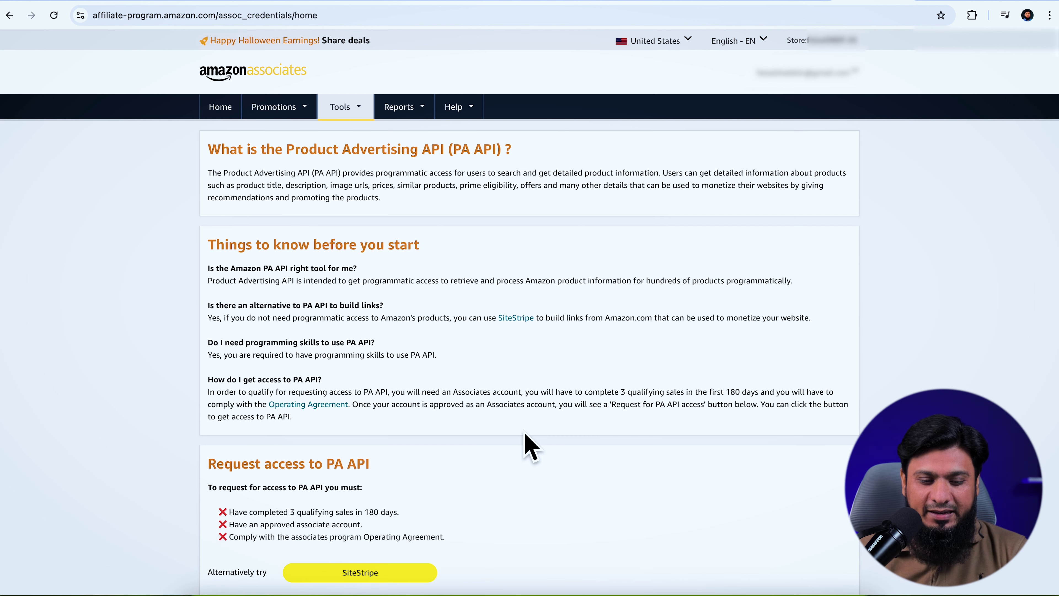
pyautogui.scroll(-3, 526, 436)
pyautogui.moveTo(289, 401); pyautogui.dragTo(379, 403)
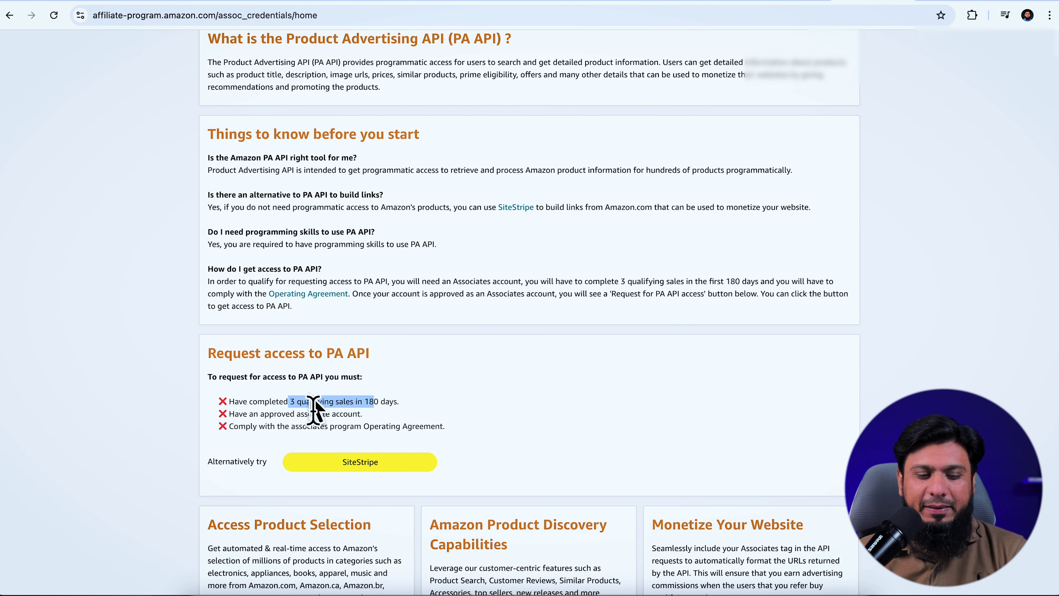
pyautogui.click(283, 419)
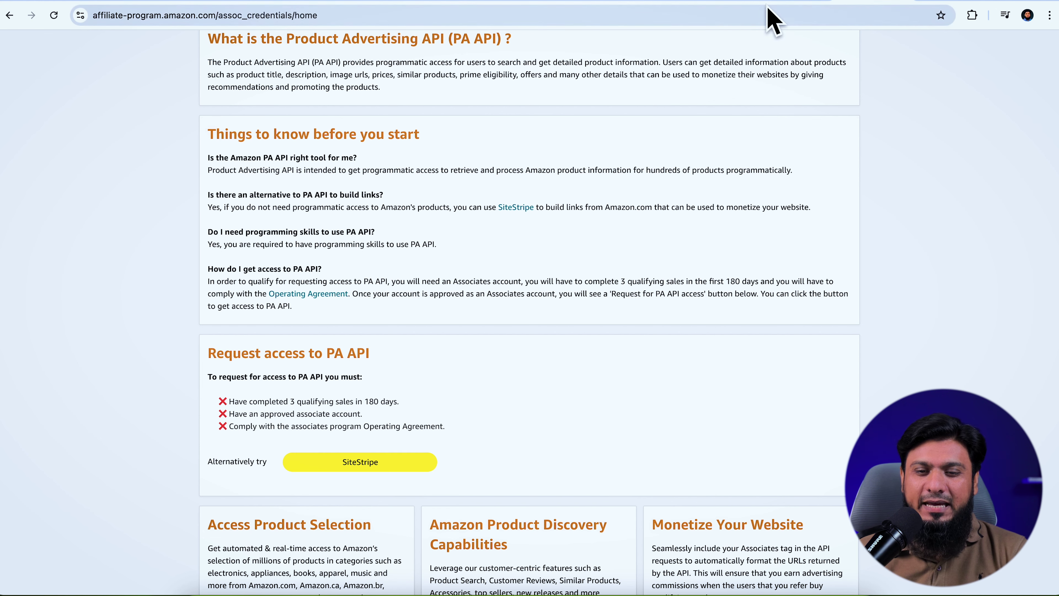
pyautogui.hotkey('ctrl', 'Tab')
pyautogui.moveTo(43, 353)
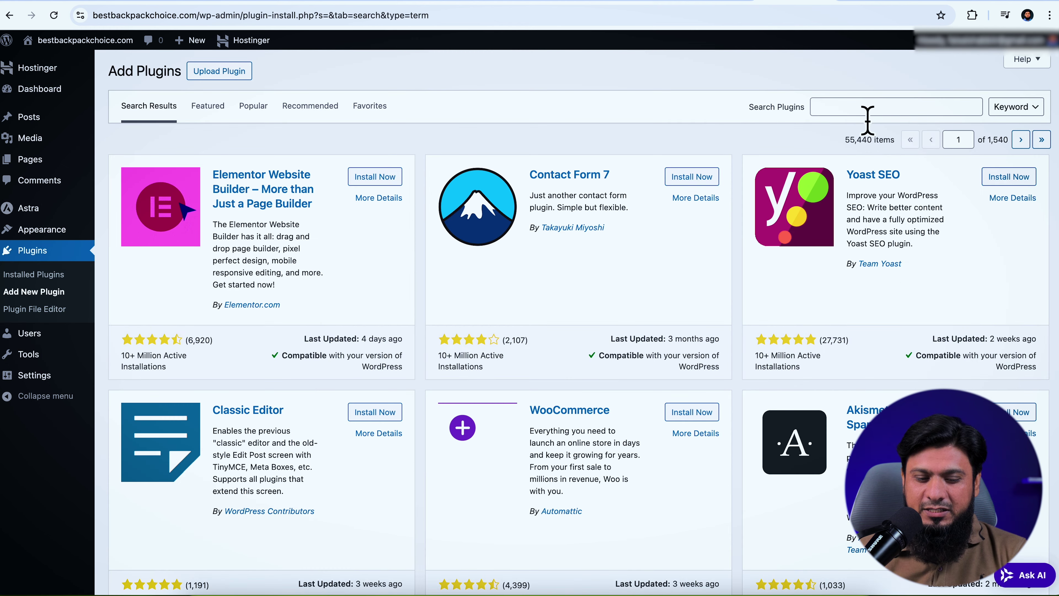
# Install and activate the Flex Guten plugin, then start a new post
pyautogui.click(863, 107)
pyautogui.write('Flex Guten')
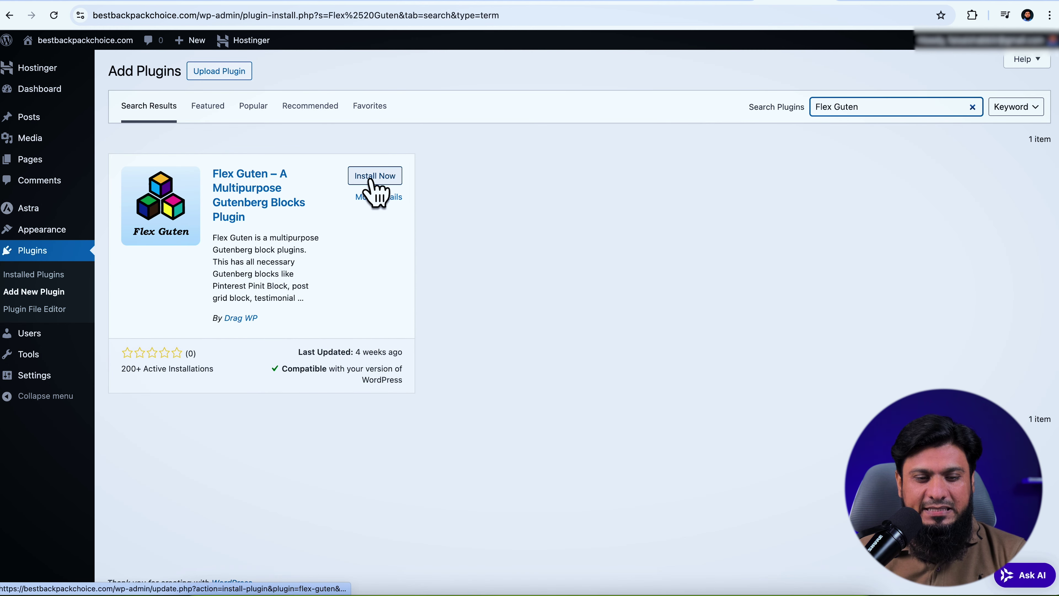
pyautogui.click(376, 175)
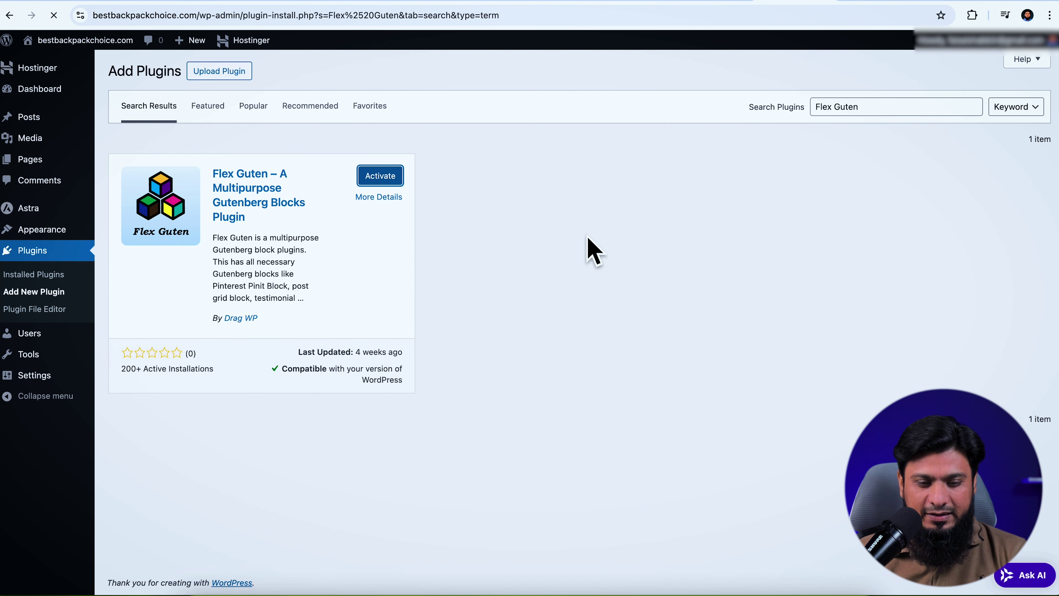
pyautogui.press('Return')
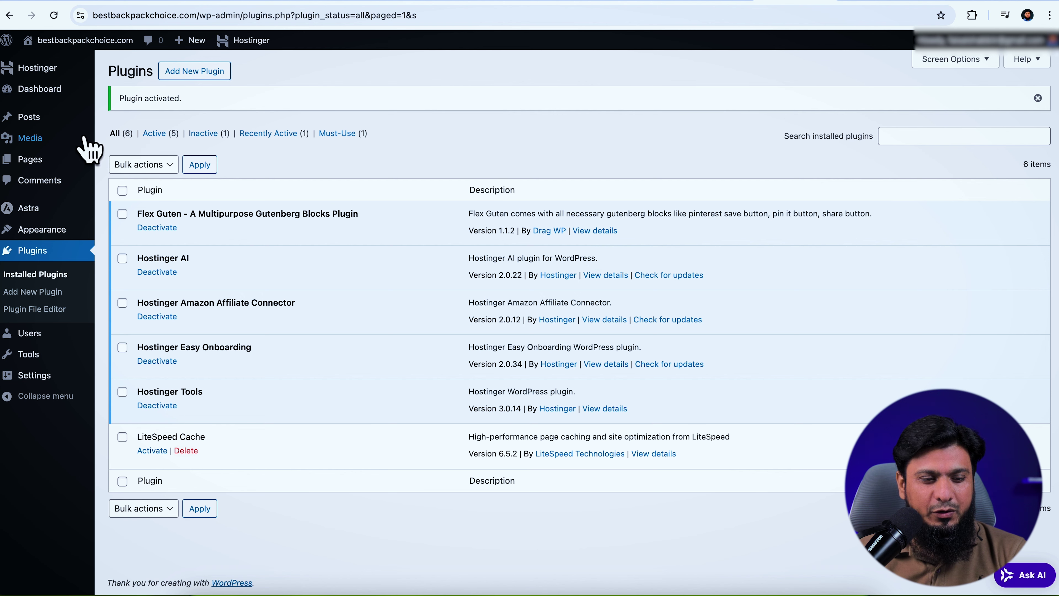
pyautogui.moveTo(26, 117)
pyautogui.click(105, 137)
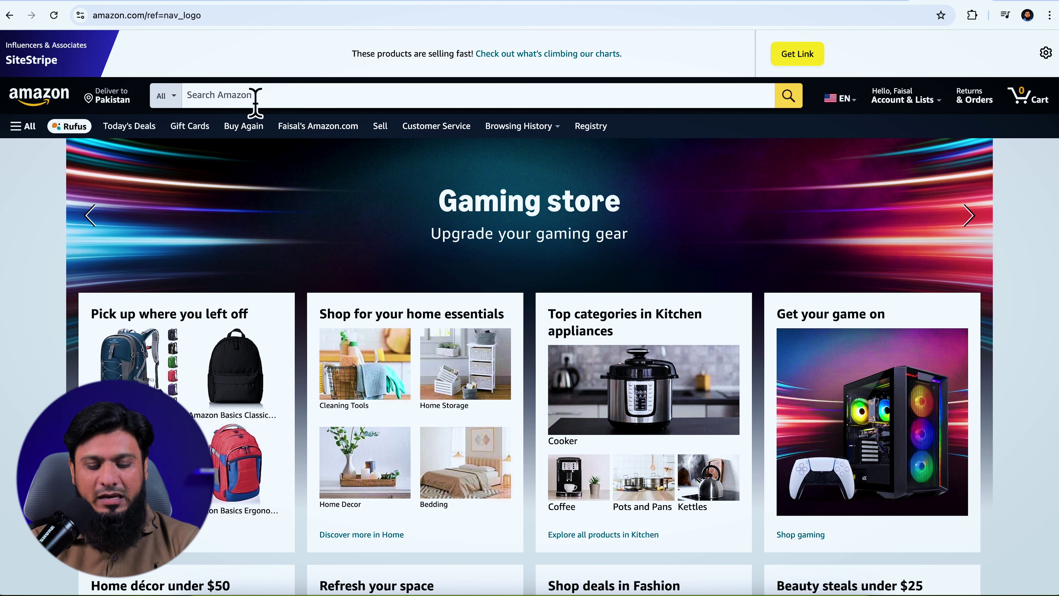
# Search Amazon for 'best backpack for camping' and open the SwissGear backpack page
pyautogui.click(256, 103)
pyautogui.write('best ba')
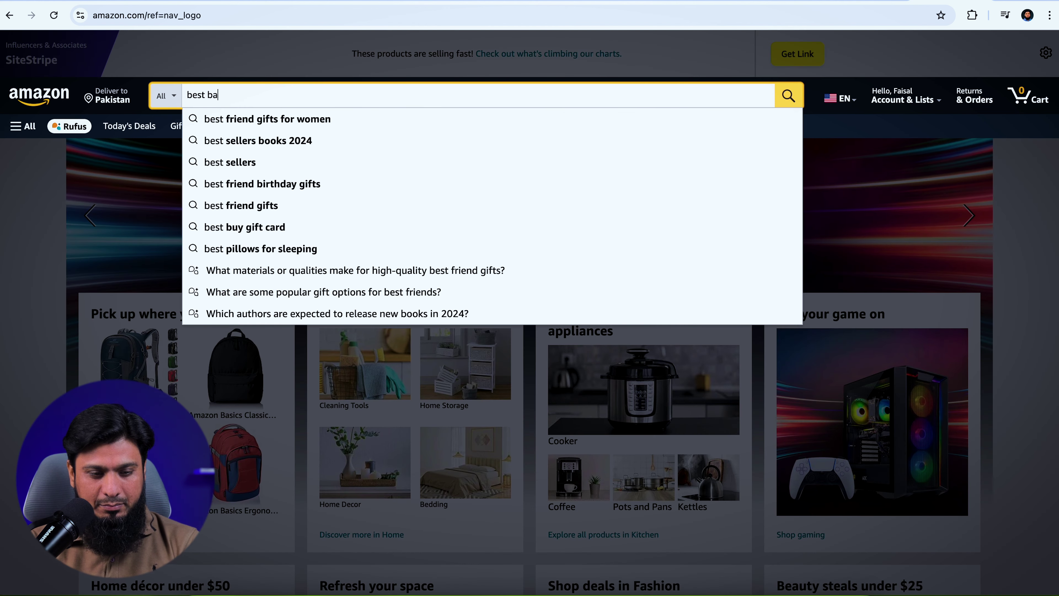
pyautogui.write('ckpack for ')
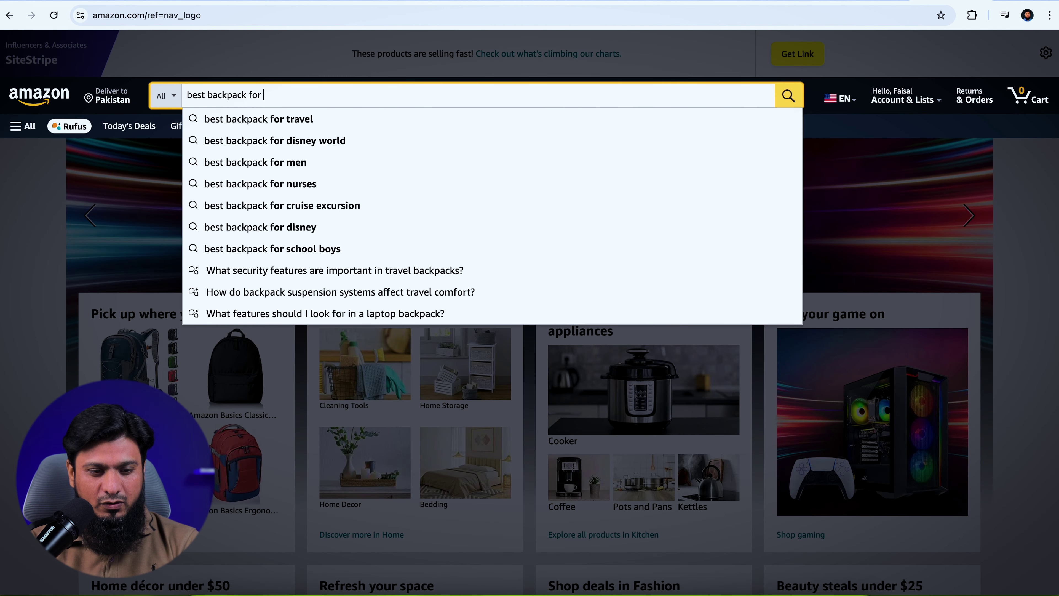
pyautogui.write('camping')
pyautogui.press('Return')
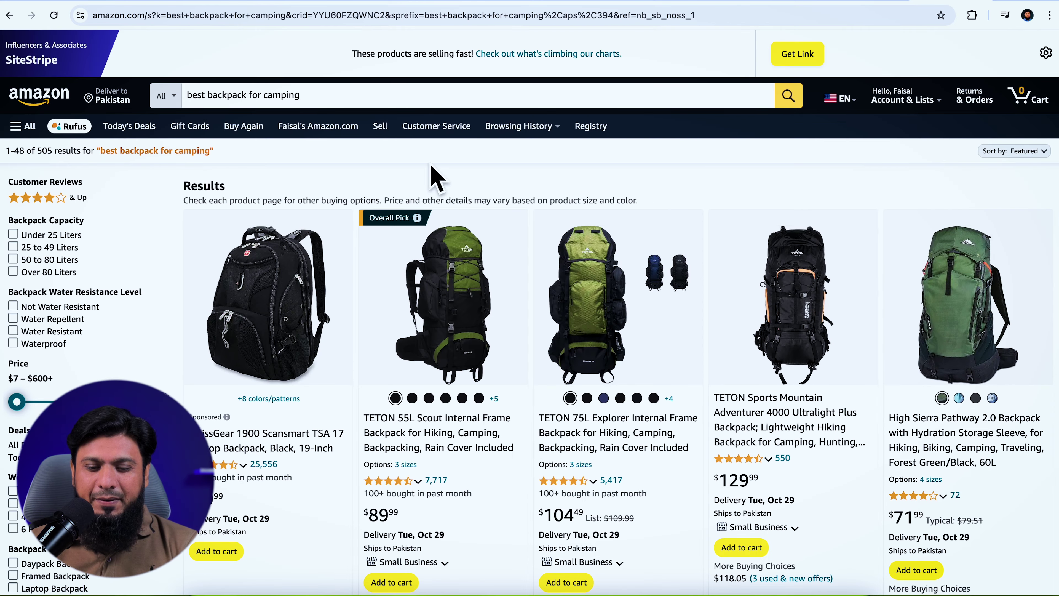
pyautogui.scroll(-4, 564, 208)
pyautogui.scroll(3, 564, 208)
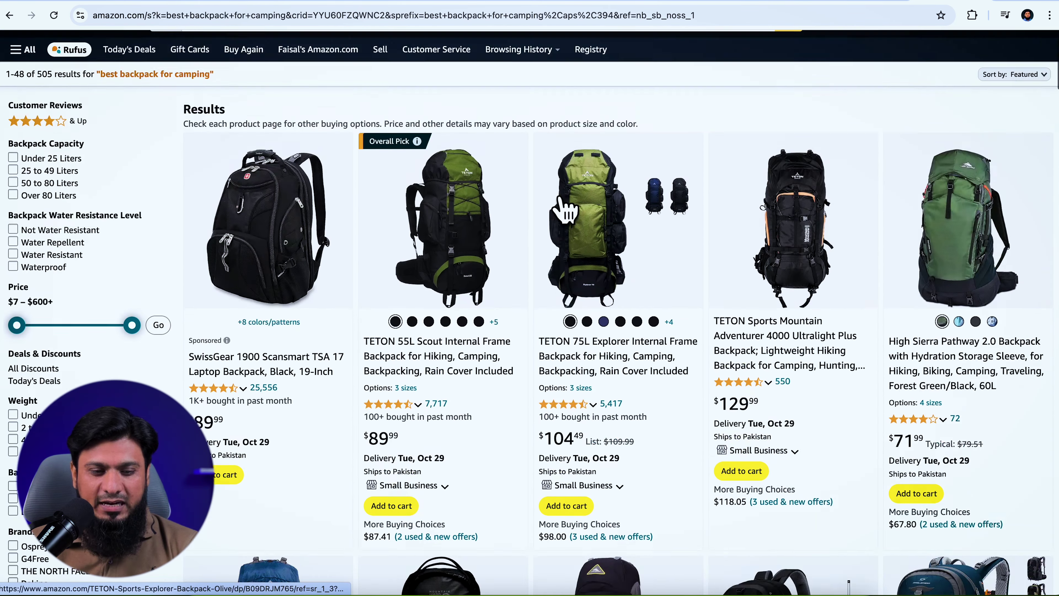
pyautogui.scroll(-1, 564, 206)
pyautogui.click(263, 261)
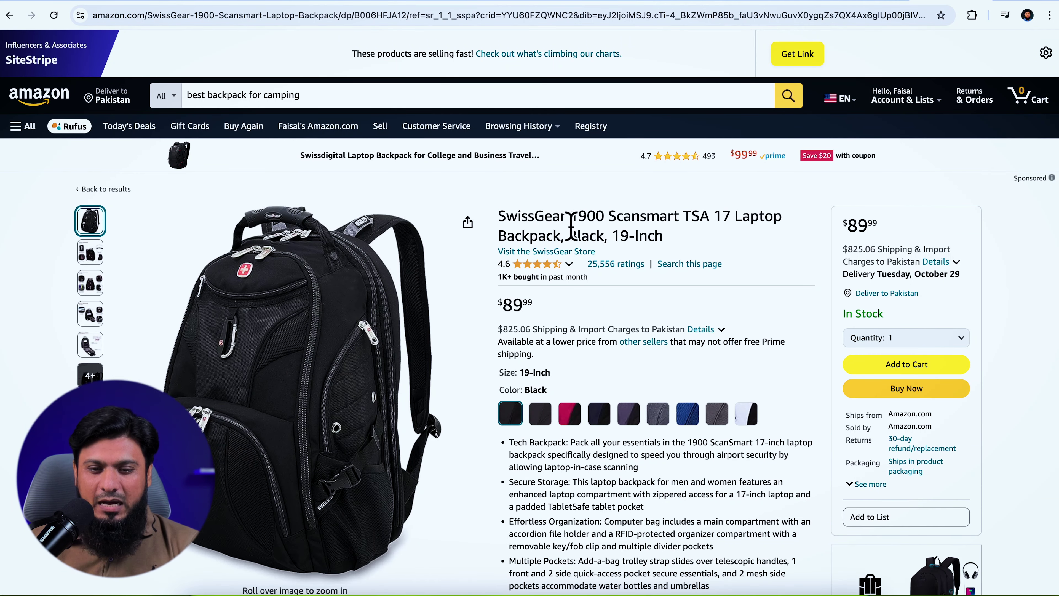
# Generate the SiteStripe affiliate short link and copy the SwissGear product title
pyautogui.click(799, 55)
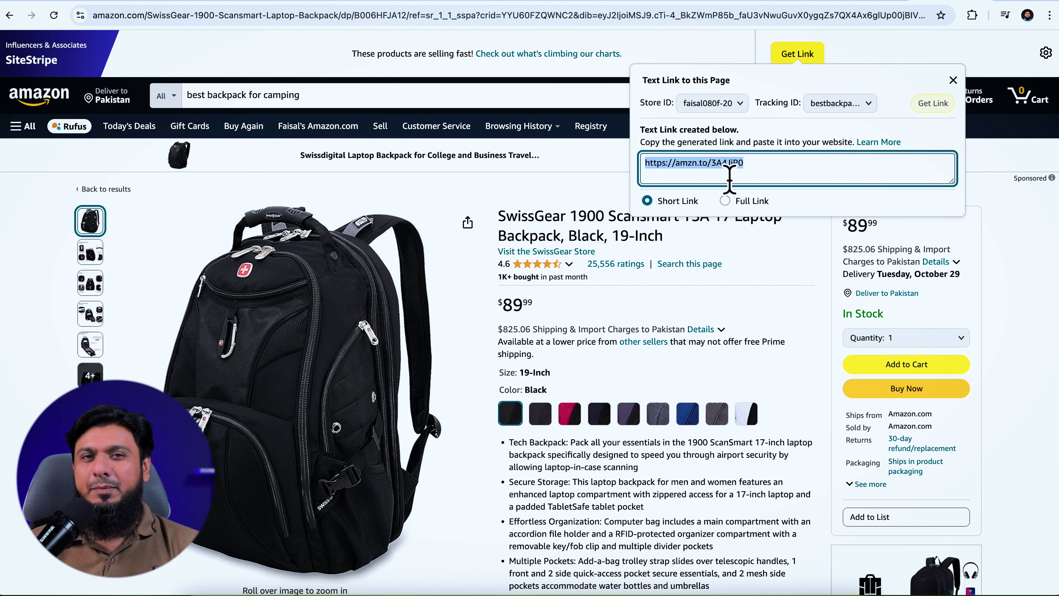
pyautogui.click(596, 210)
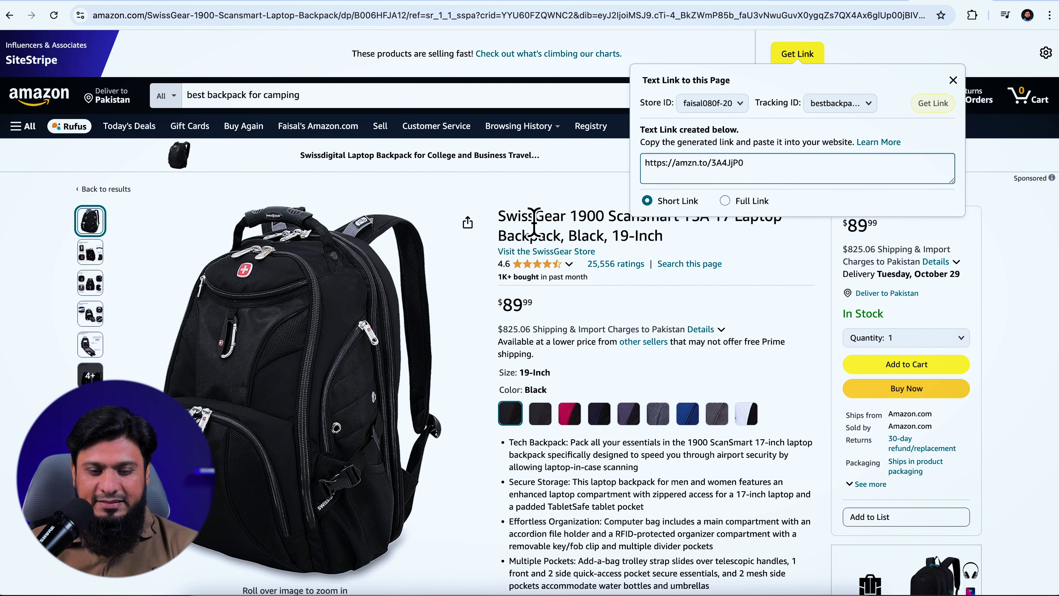
pyautogui.moveTo(505, 225); pyautogui.dragTo(671, 238)
pyautogui.press('super+c')
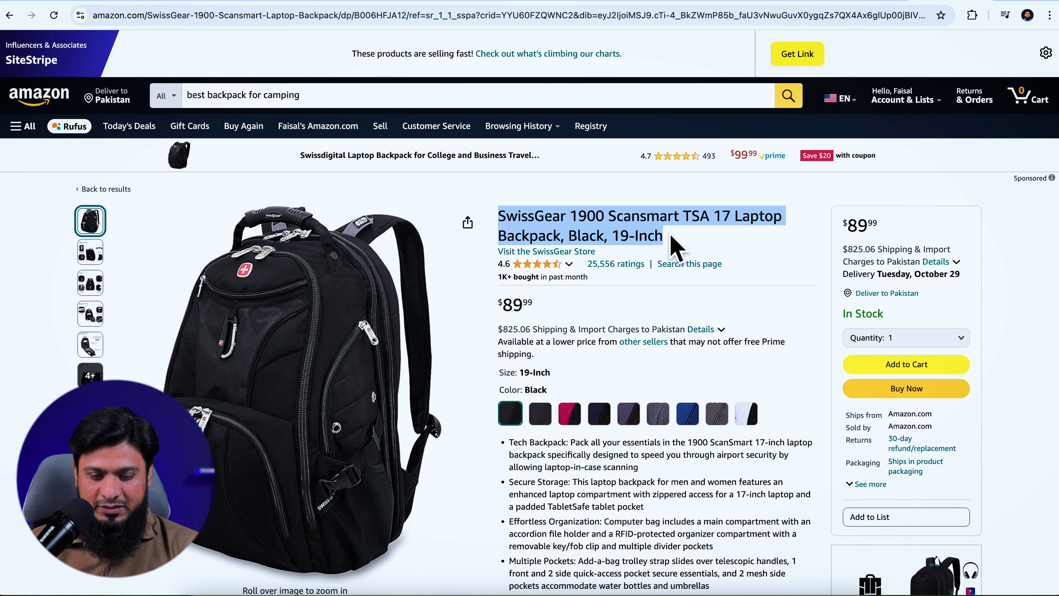
pyautogui.click(818, 2)
pyautogui.click(271, 130)
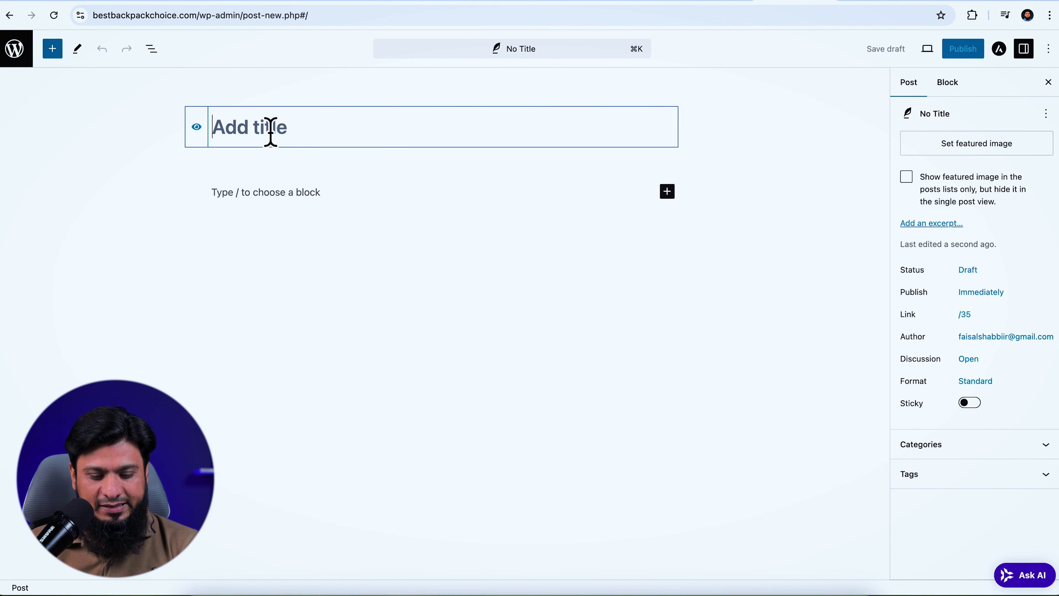
# Paste the backpack name as the post title and add an AI Content Creator topic about it
pyautogui.press('super+v')
pyautogui.click(276, 219)
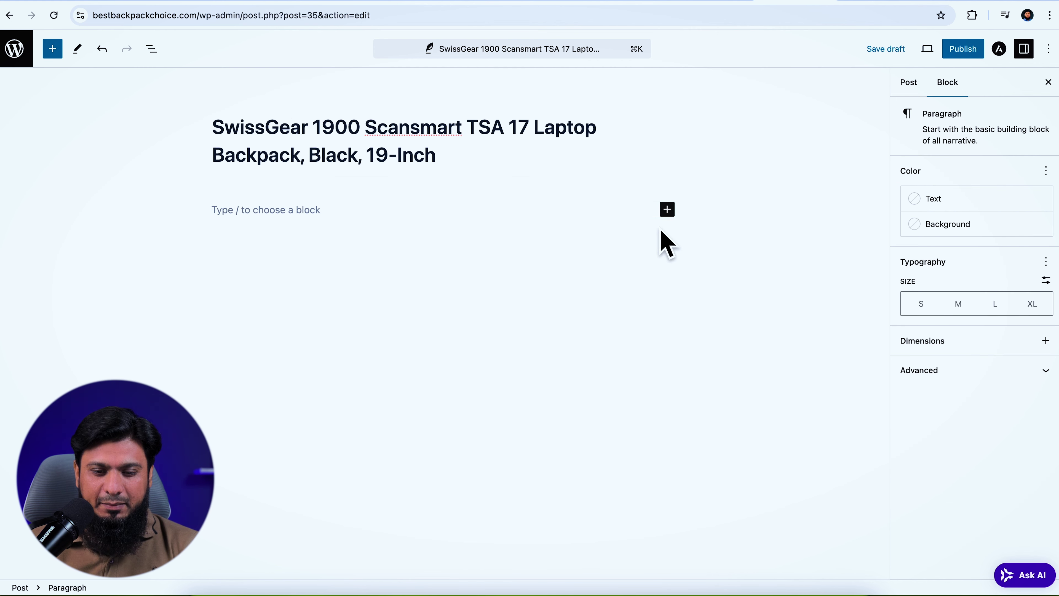
pyautogui.click(667, 209)
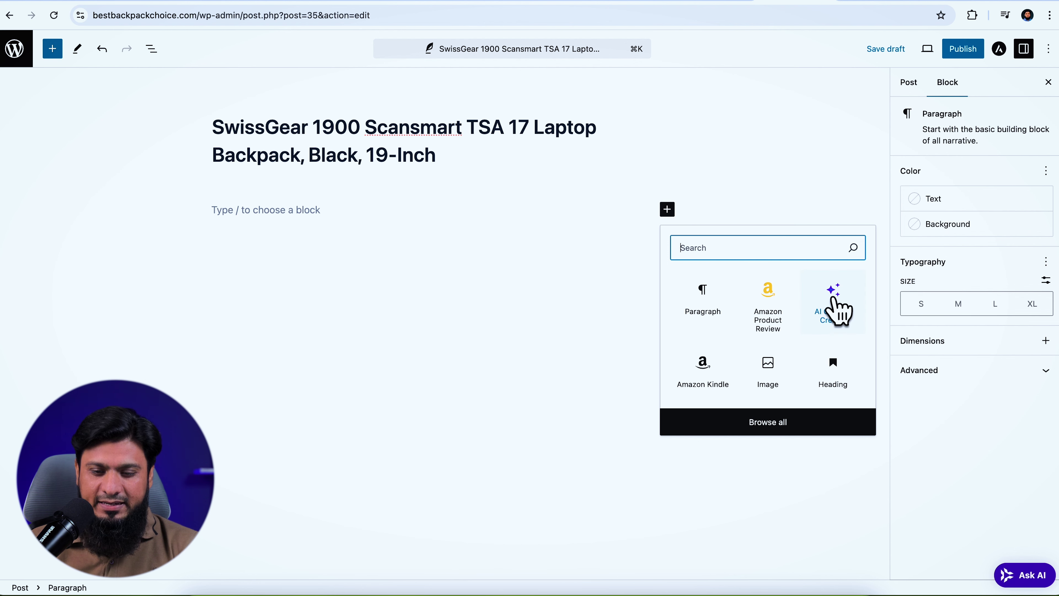
pyautogui.click(835, 307)
pyautogui.write('write a')
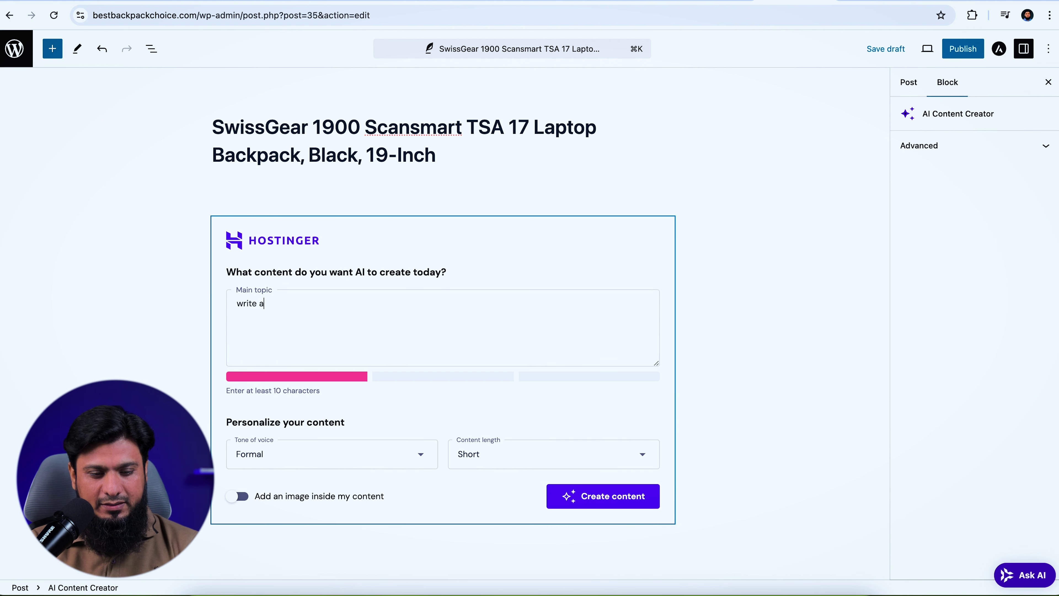
pyautogui.write('rtic')
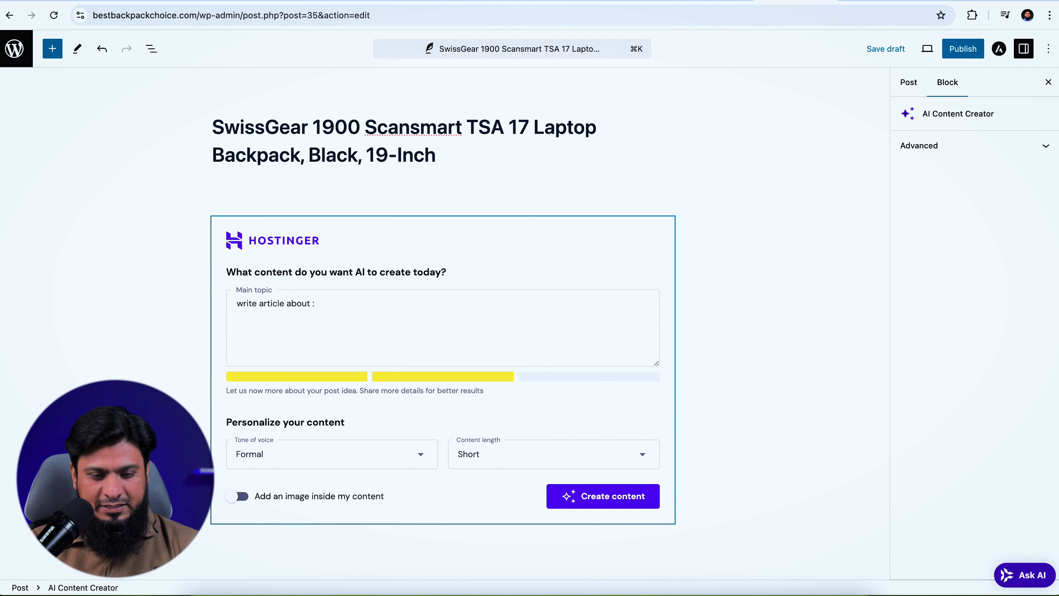
pyautogui.write('le about :')
pyautogui.press('super+v')
pyautogui.write('"')
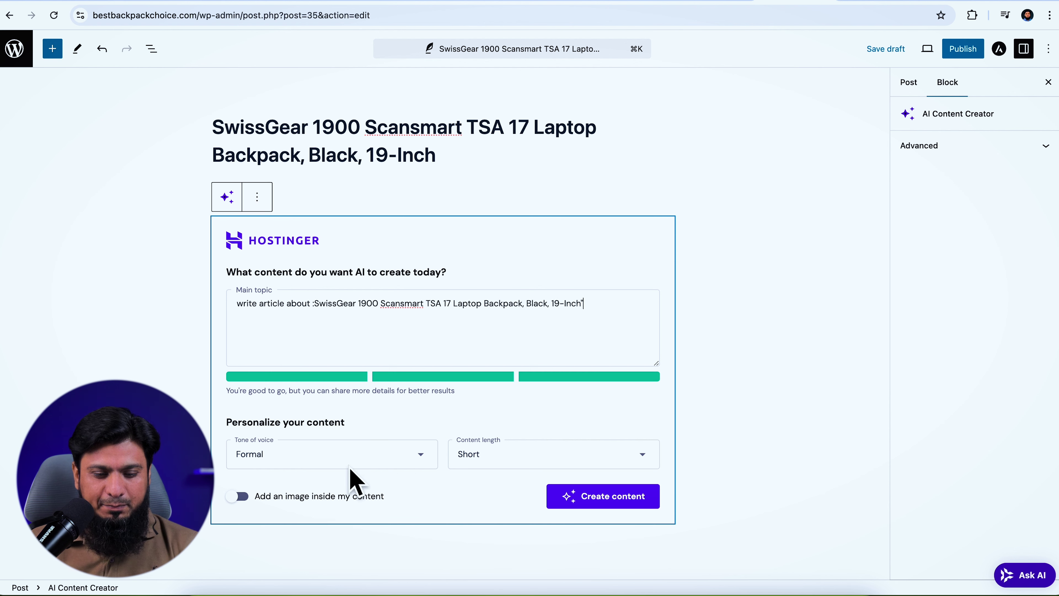
# Generate a Neutral-tone, Medium-length article with image and insert it into the post
pyautogui.click(377, 455)
pyautogui.scroll(-3, 358, 479)
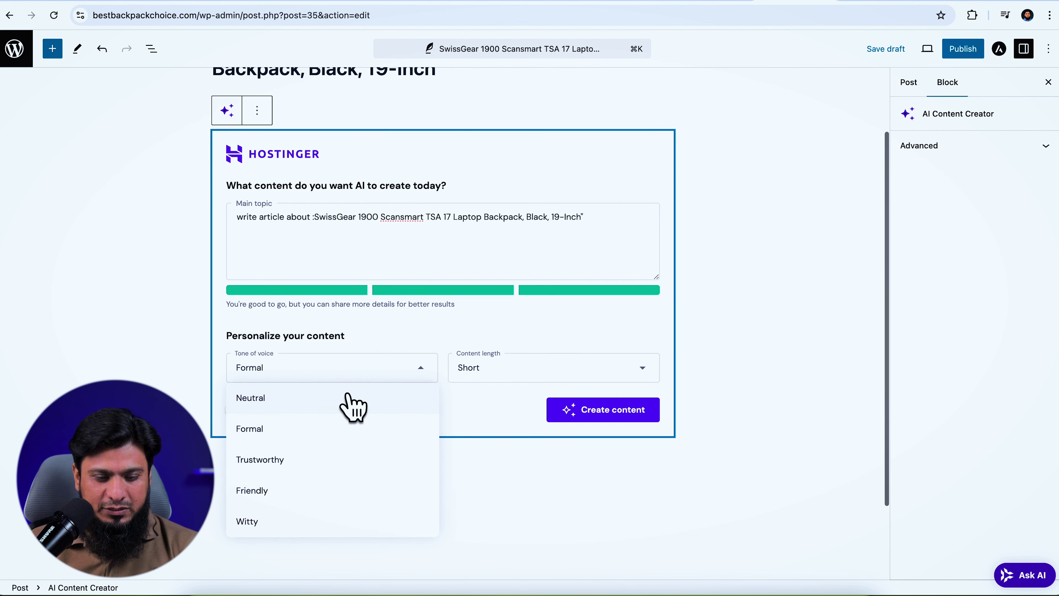
pyautogui.click(321, 398)
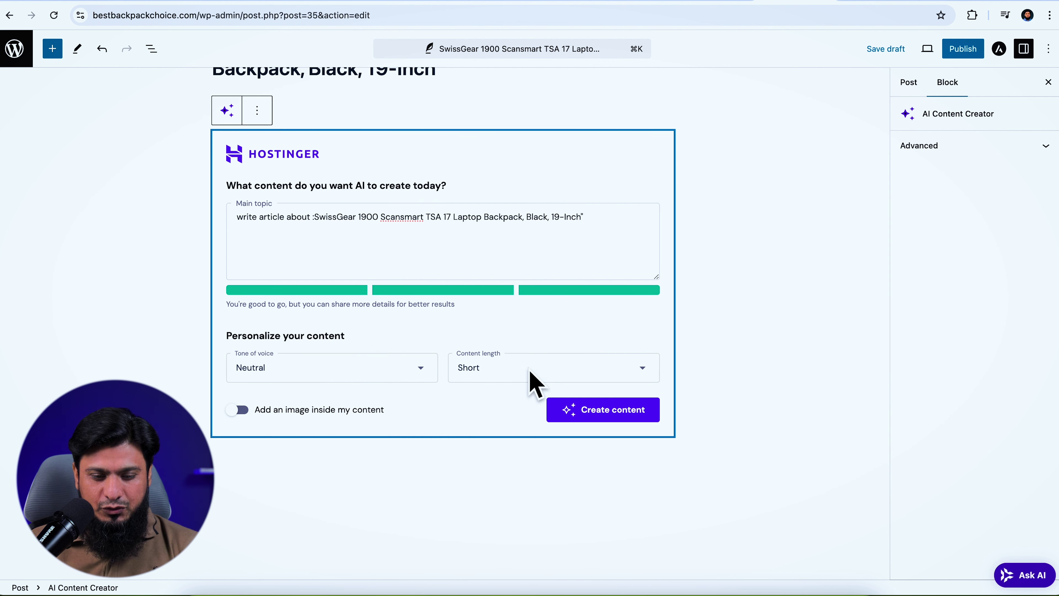
pyautogui.click(530, 377)
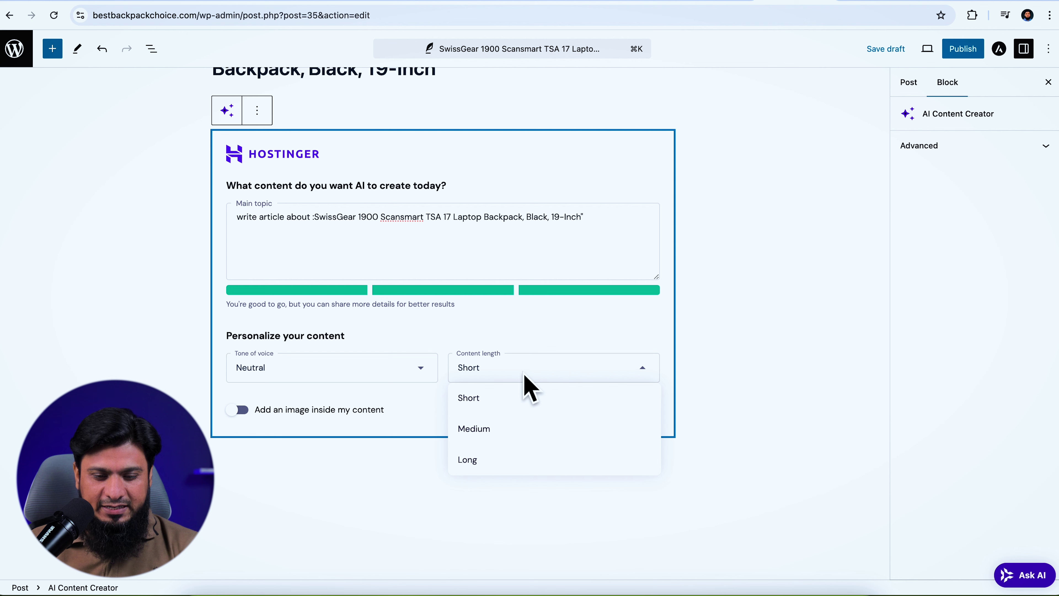
pyautogui.click(491, 431)
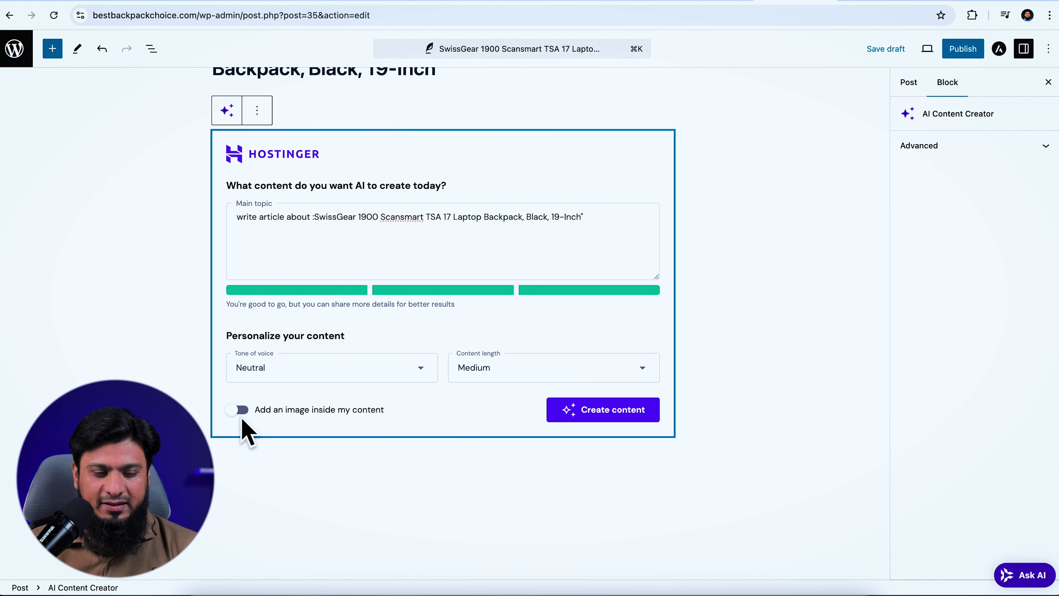
pyautogui.click(238, 410)
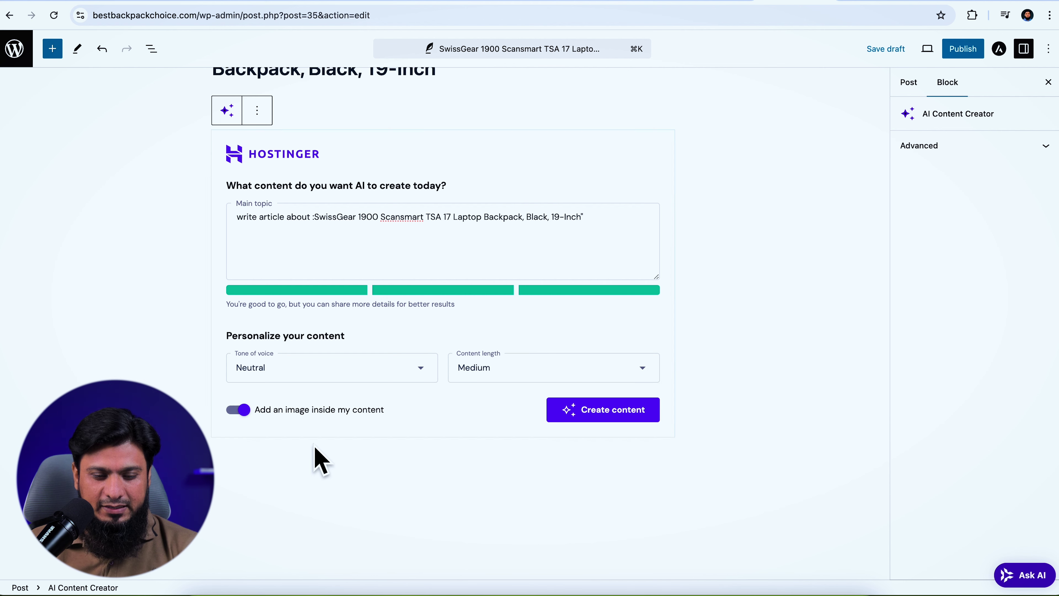
pyautogui.click(597, 415)
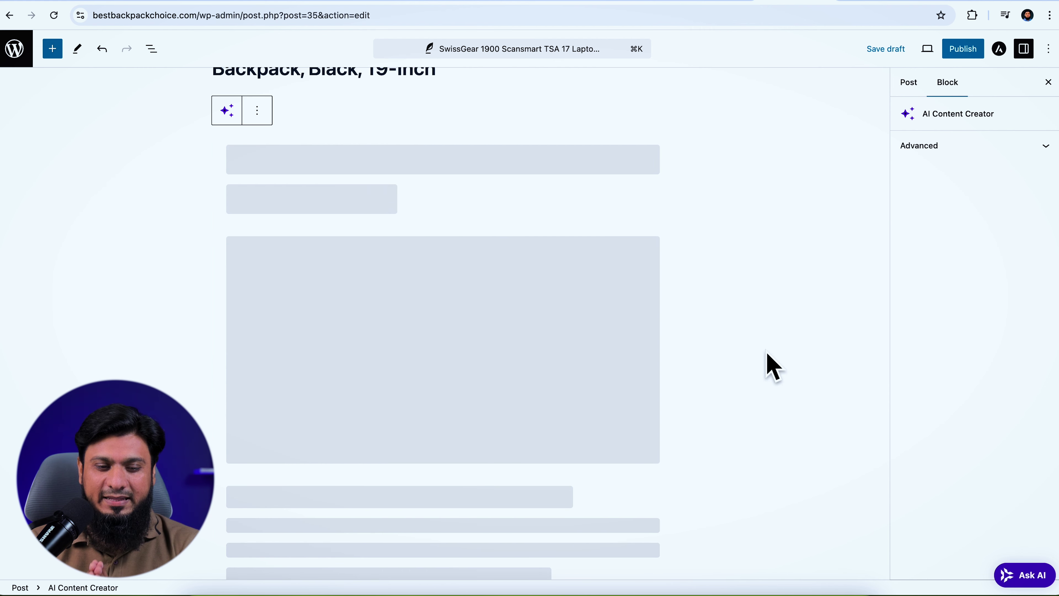
pyautogui.scroll(-20, 590, 317)
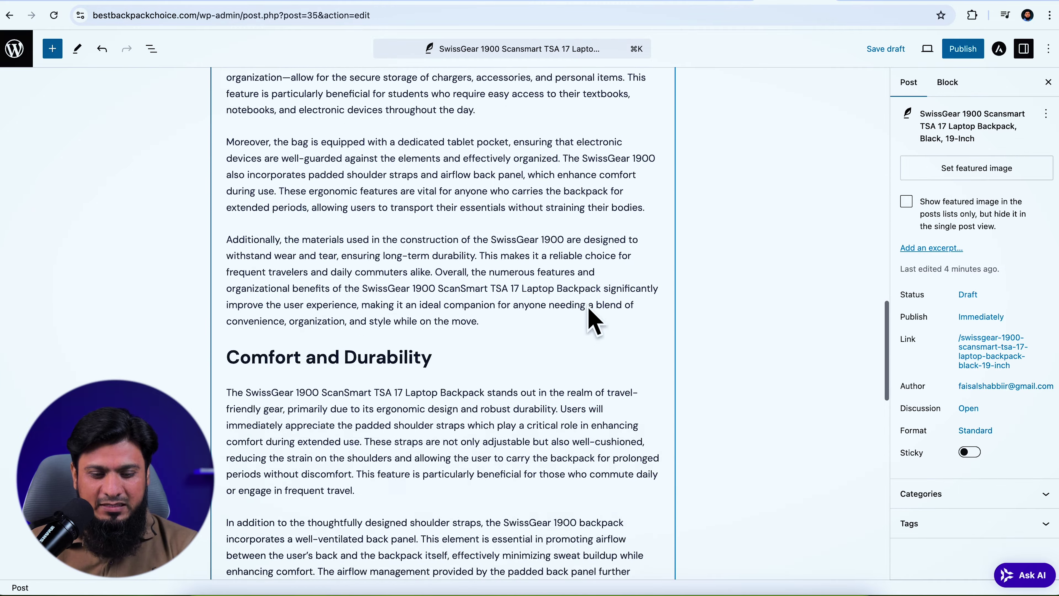
pyautogui.scroll(-7, 590, 312)
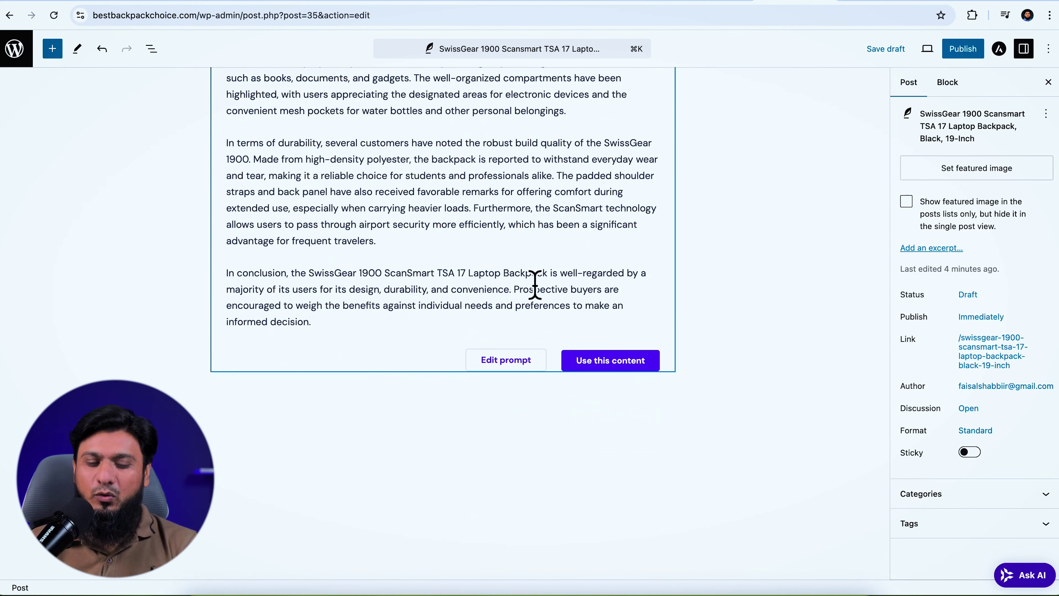
pyautogui.click(606, 361)
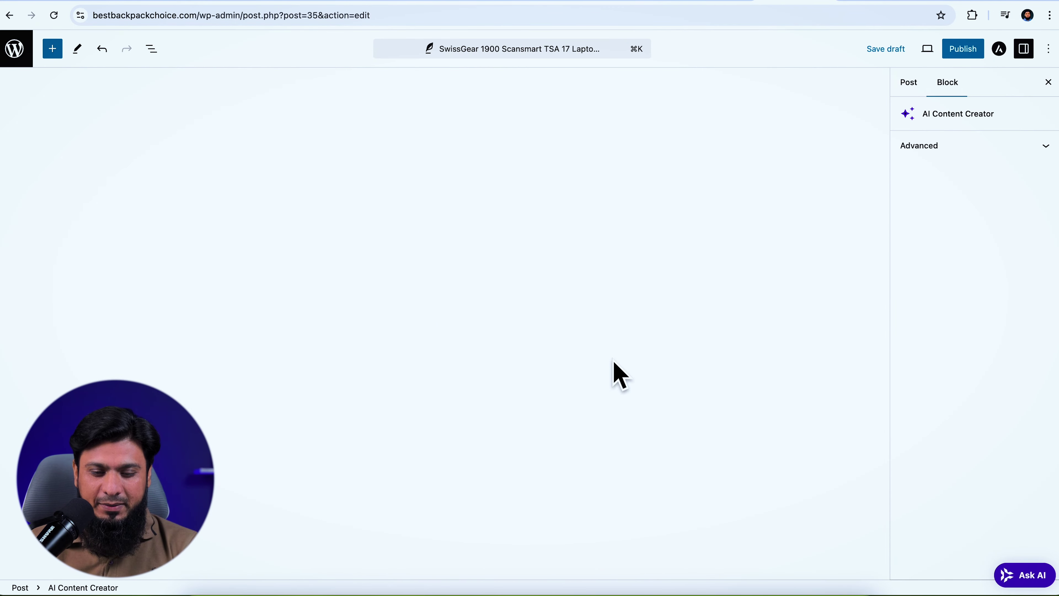
# Delete the article's product image block and add an empty block after the last paragraph
pyautogui.scroll(20, 751, 298)
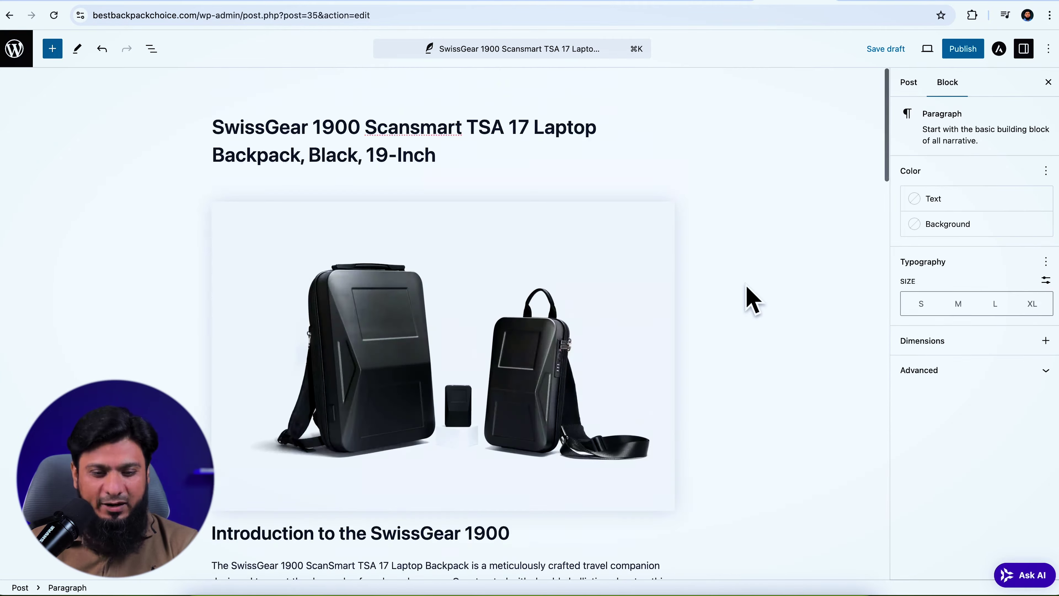
pyautogui.click(637, 319)
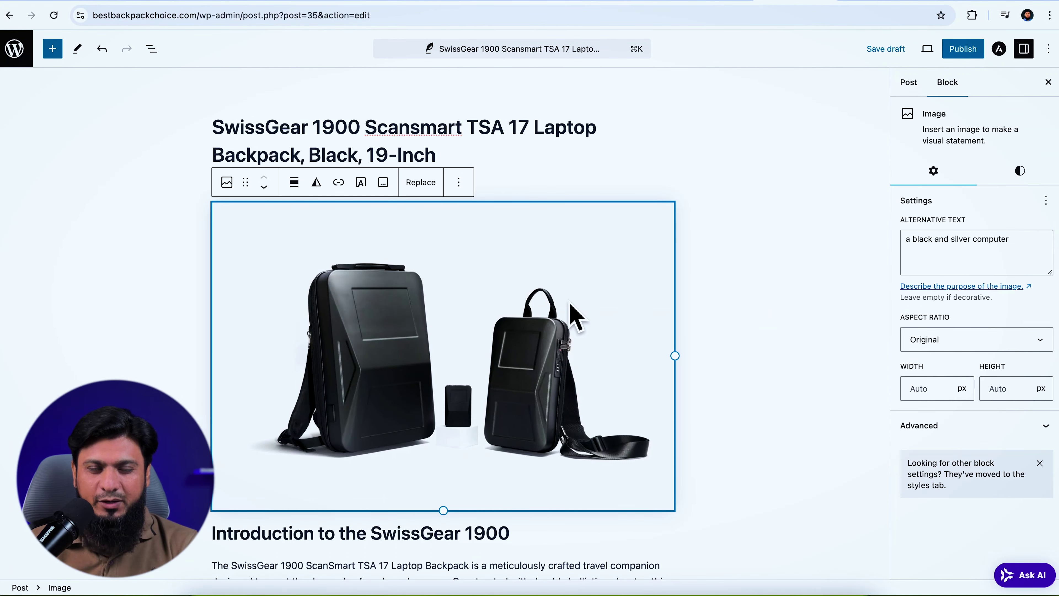
pyautogui.click(459, 182)
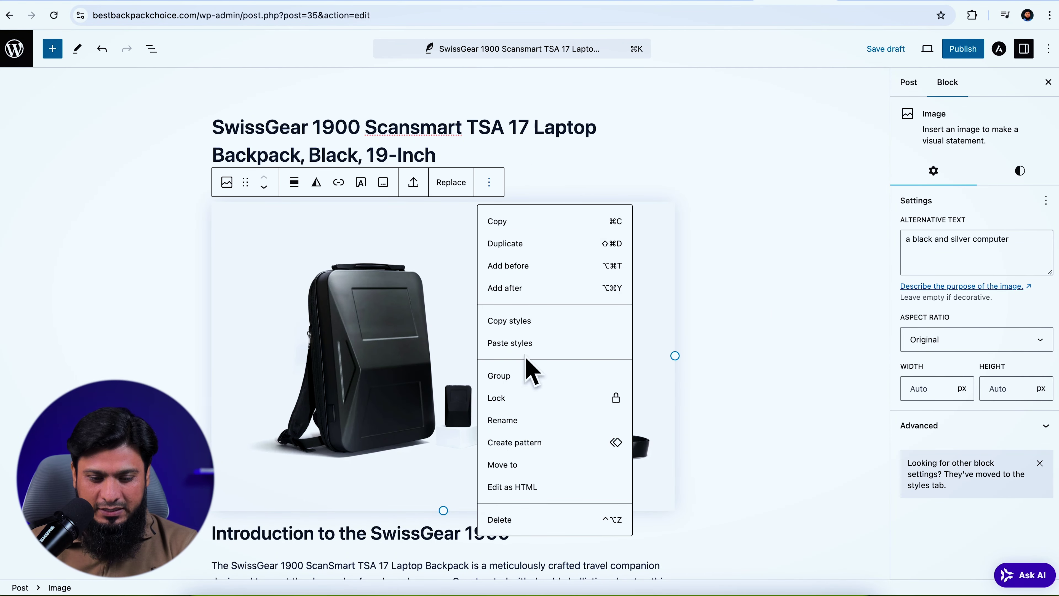
pyautogui.click(514, 520)
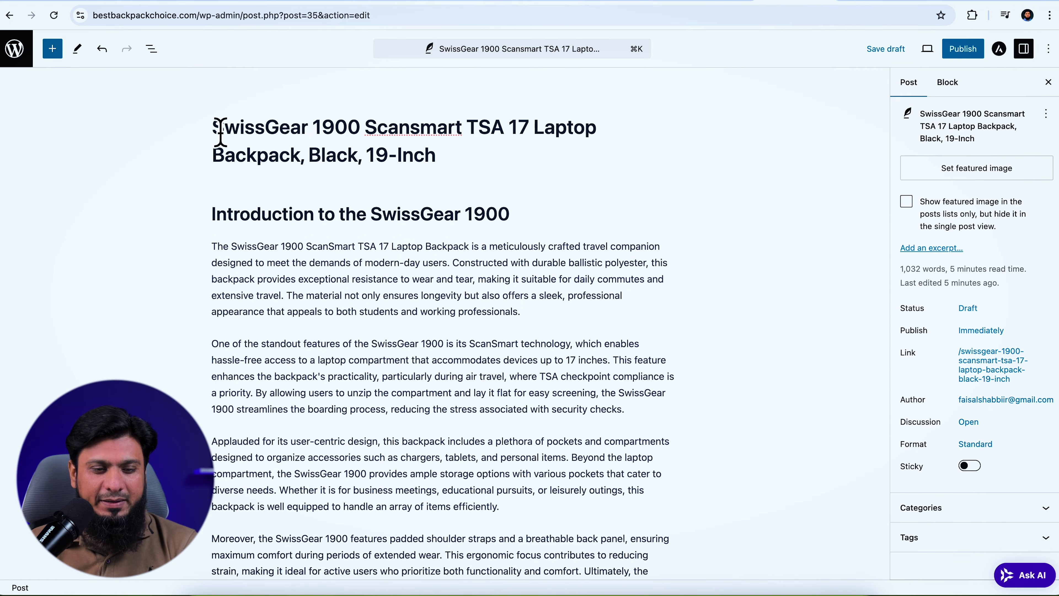
pyautogui.moveTo(214, 131); pyautogui.dragTo(459, 172)
pyautogui.press('super+c')
pyautogui.scroll(-20, 582, 284)
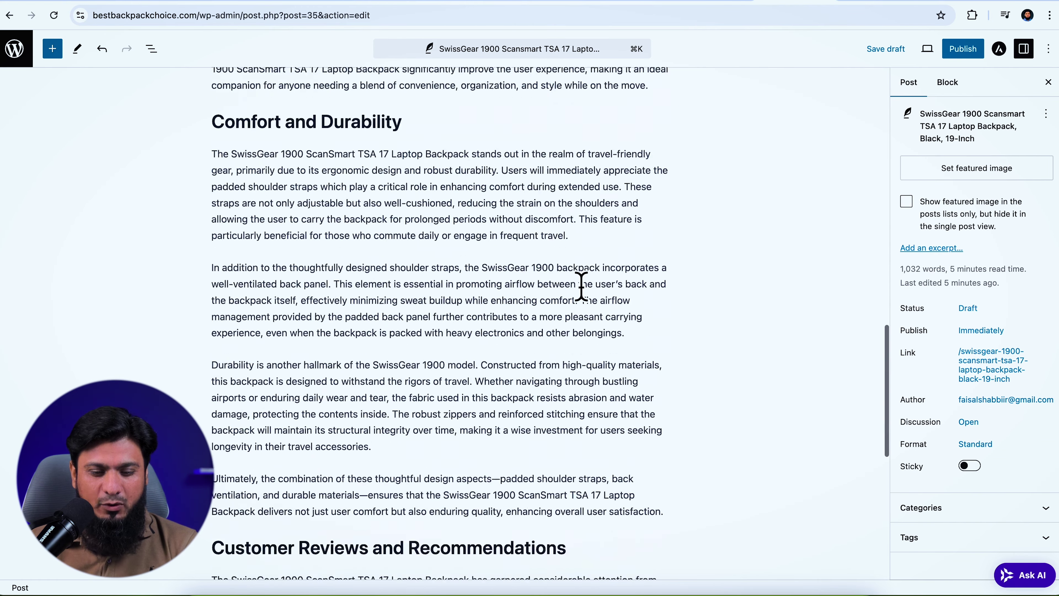
pyautogui.click(643, 373)
pyautogui.click(667, 360)
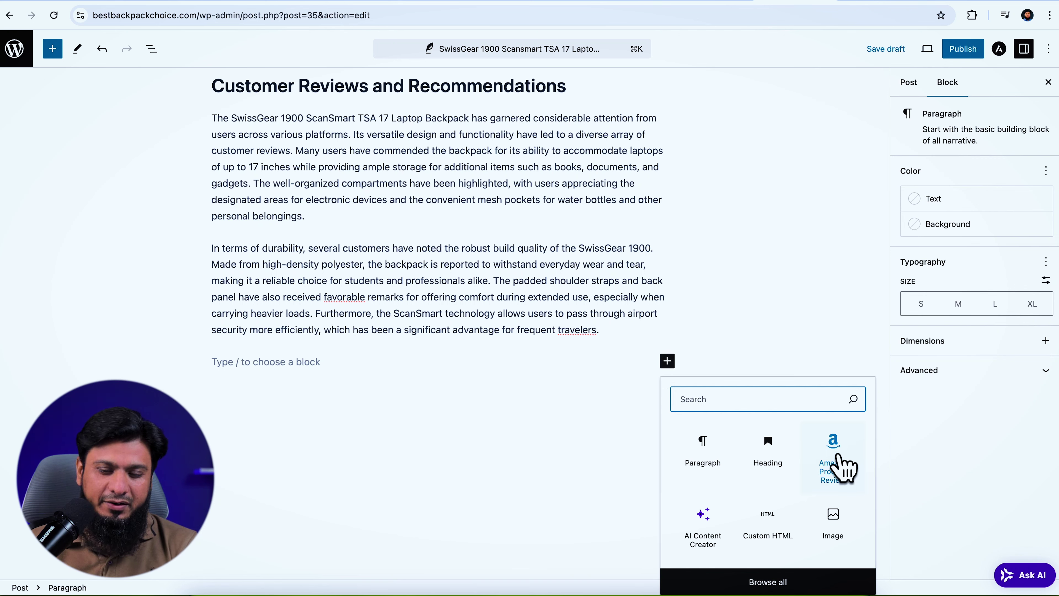
# Insert an Amazon Product Review block and replace its placeholder title with the backpack name
pyautogui.click(843, 463)
pyautogui.click(445, 374)
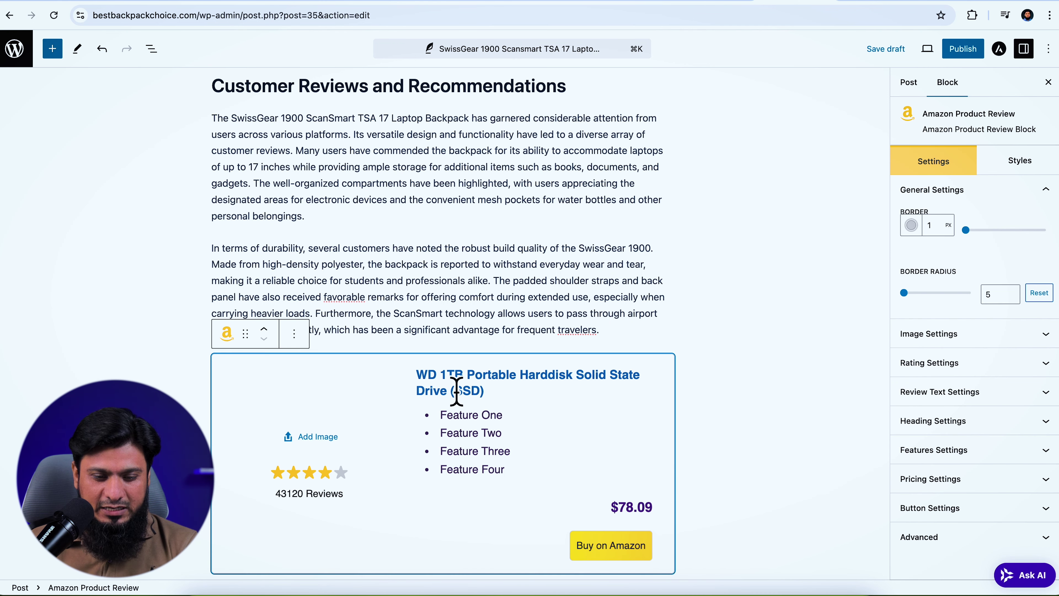
pyautogui.moveTo(423, 383); pyautogui.dragTo(498, 403)
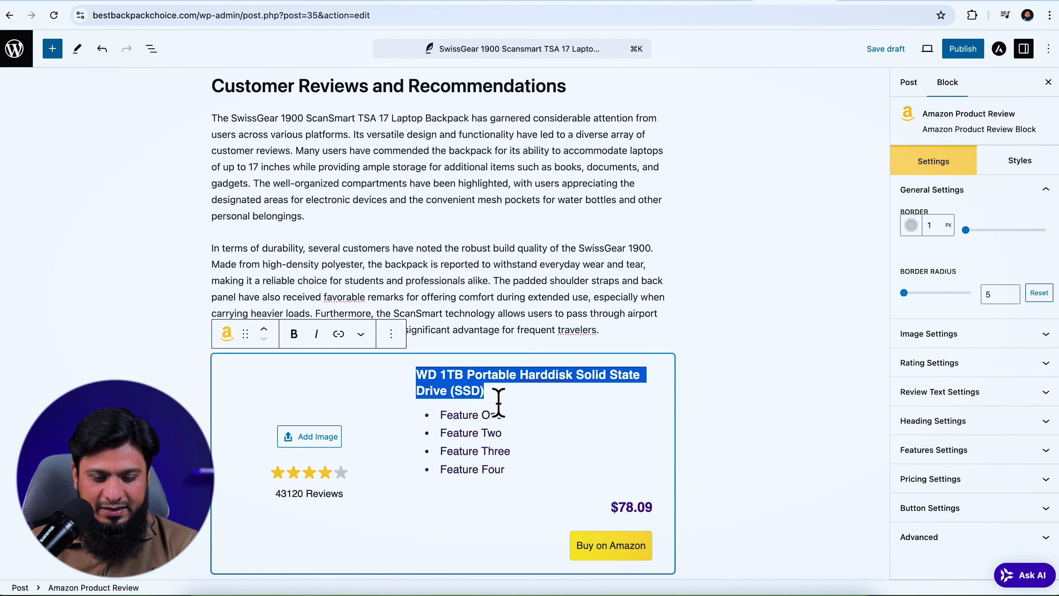
pyautogui.press('super+v')
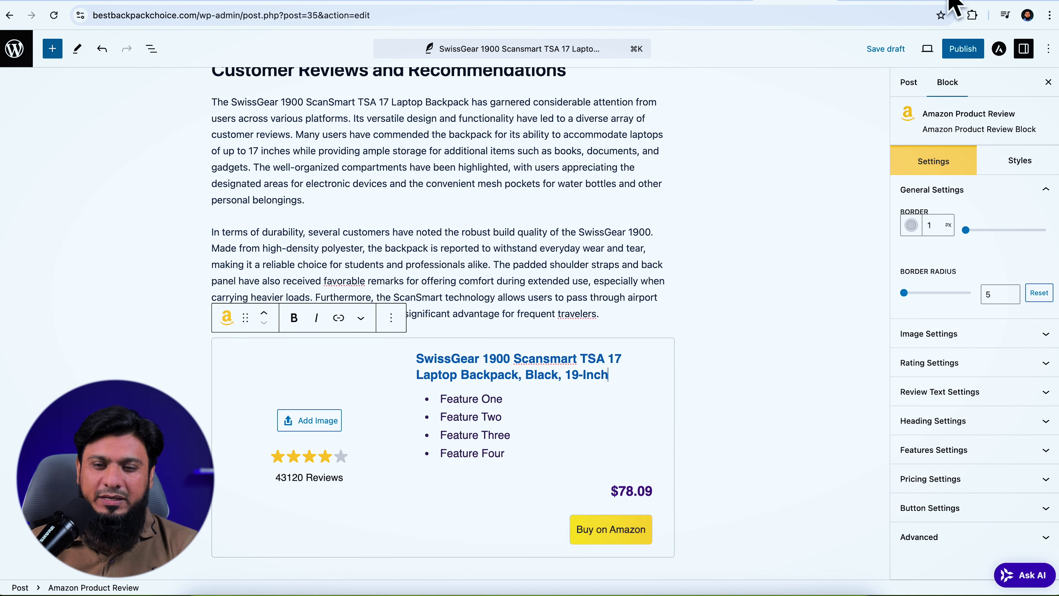
# Save the SwissGear product image from Amazon and generate its affiliate short link
pyautogui.click(953, 4)
pyautogui.click(396, 325)
pyautogui.rightClick(403, 307)
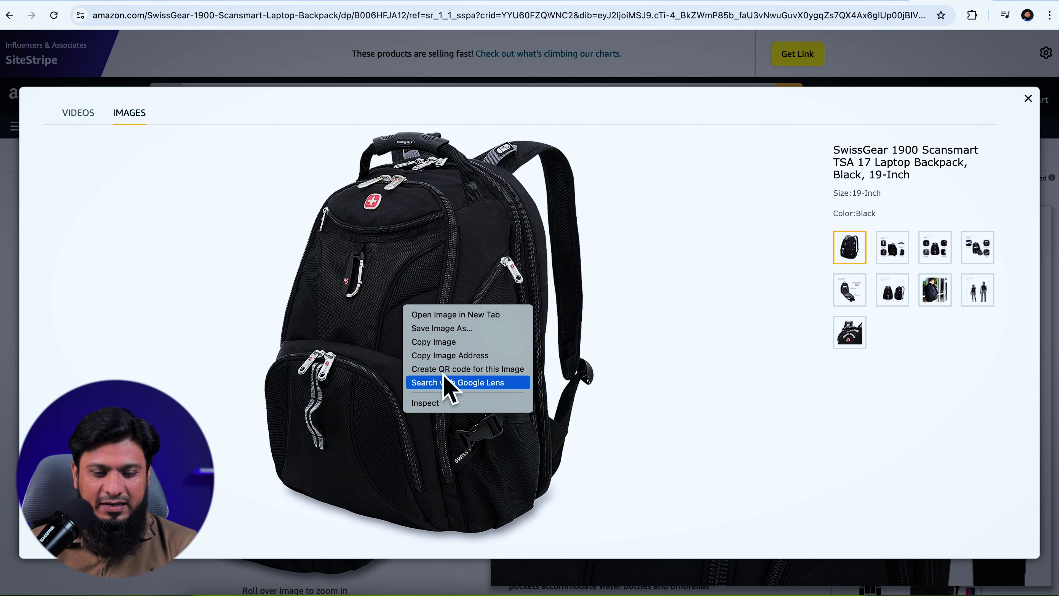
pyautogui.click(442, 328)
pyautogui.click(799, 59)
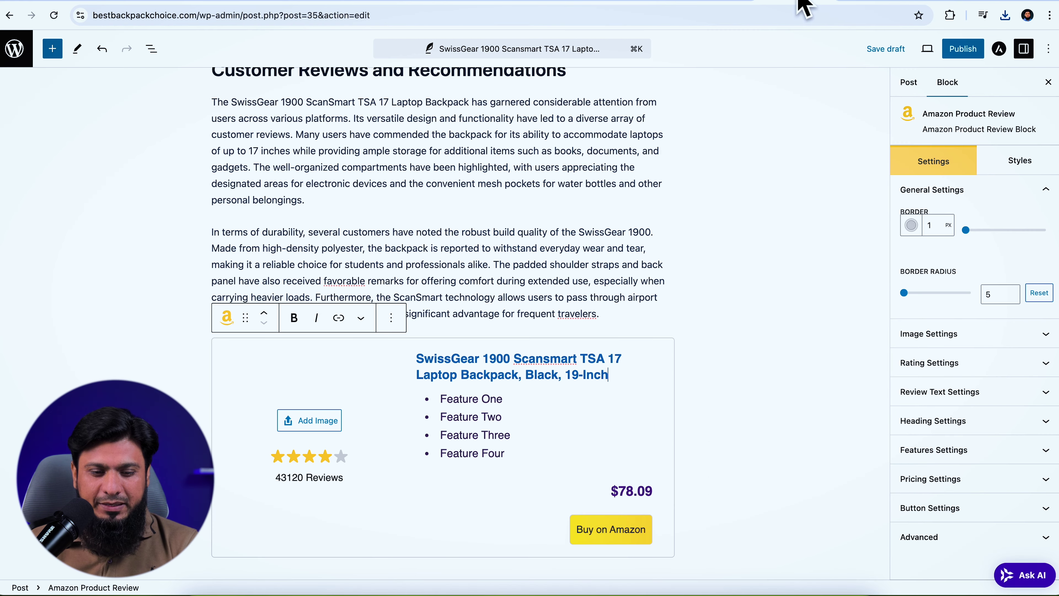
# Upload the saved product image into the review block
pyautogui.click(310, 422)
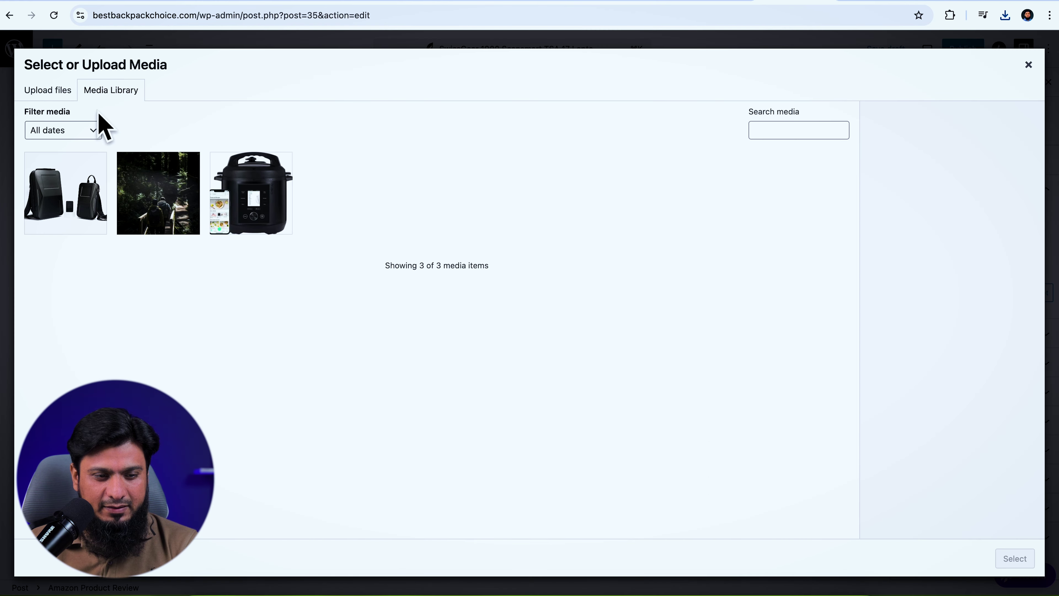
pyautogui.click(48, 90)
pyautogui.click(501, 313)
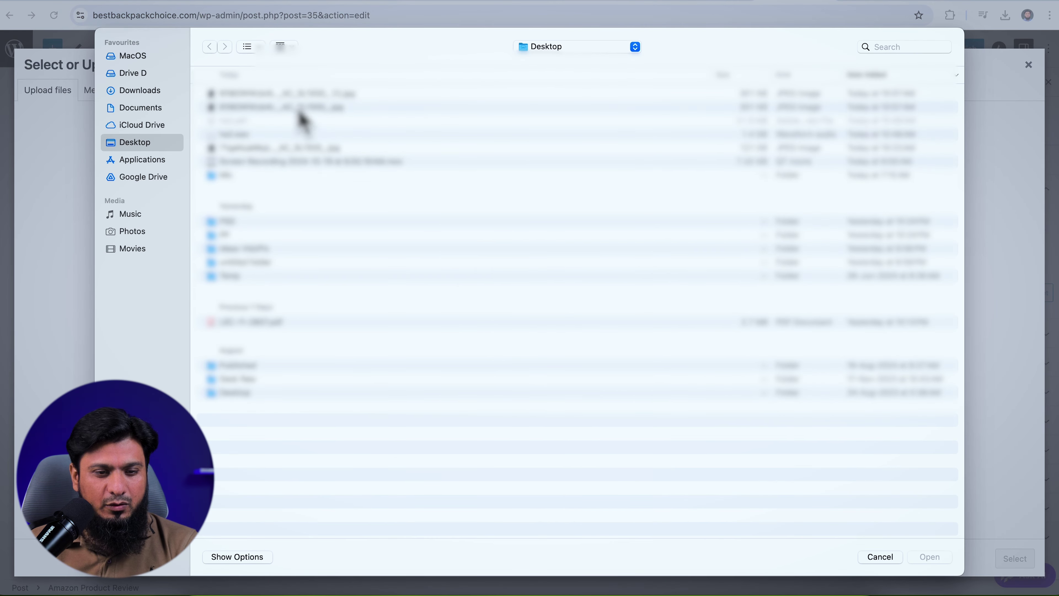
pyautogui.click(292, 94)
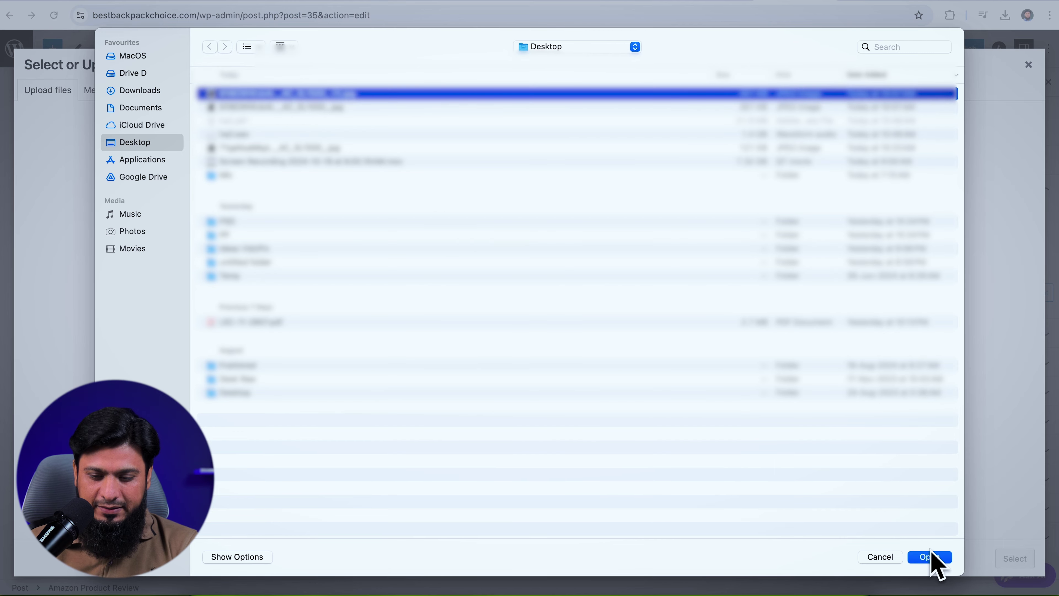
pyautogui.click(930, 557)
pyautogui.scroll(-3, 375, 367)
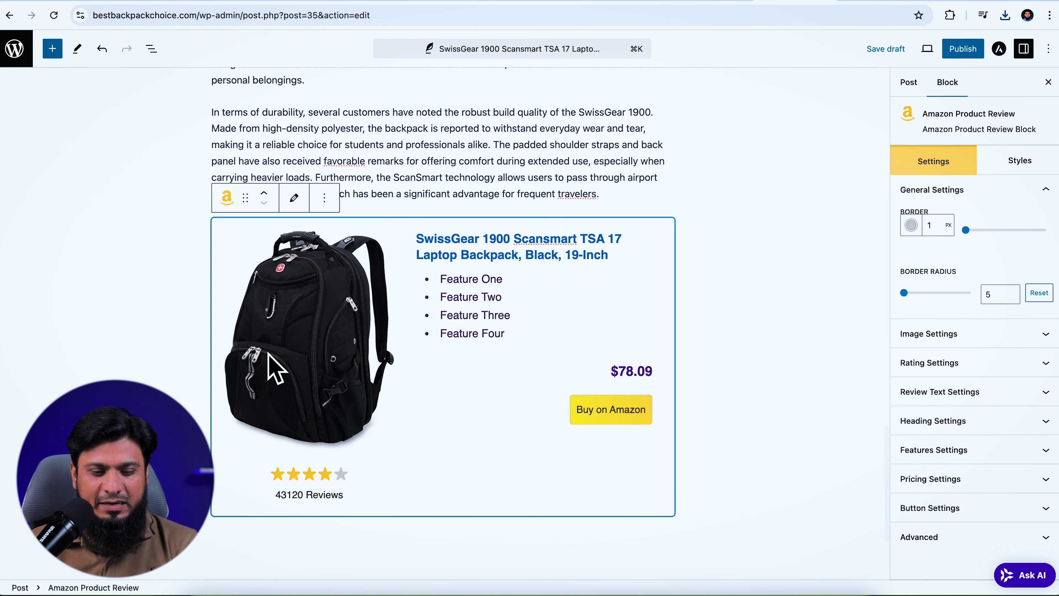
pyautogui.moveTo(419, 243); pyautogui.dragTo(609, 267)
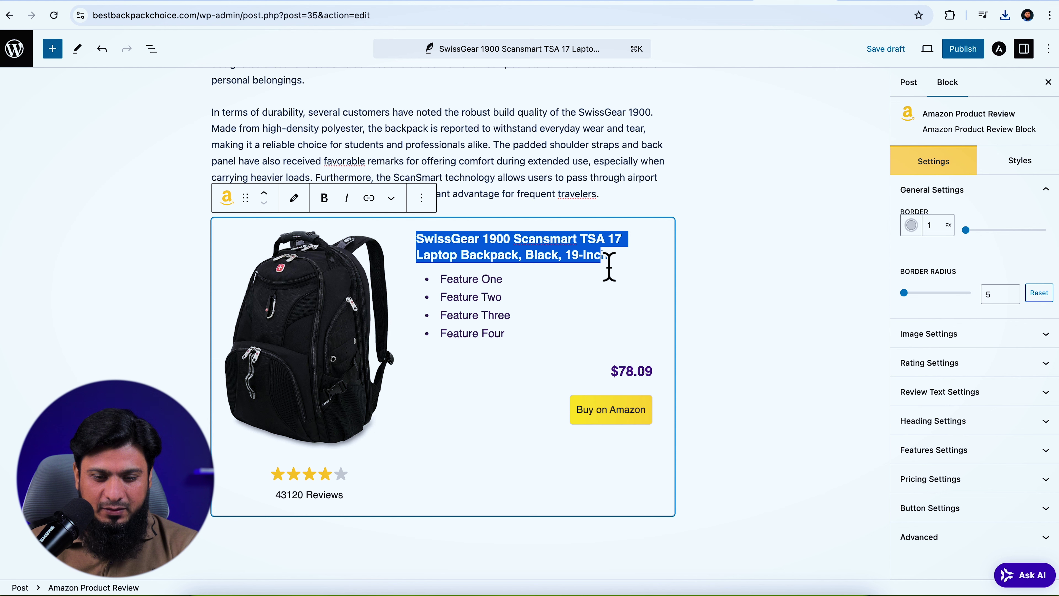
# Link the review block's product title to the affiliate short link and target the button link
pyautogui.click(369, 200)
pyautogui.press('super+v')
pyautogui.click(605, 326)
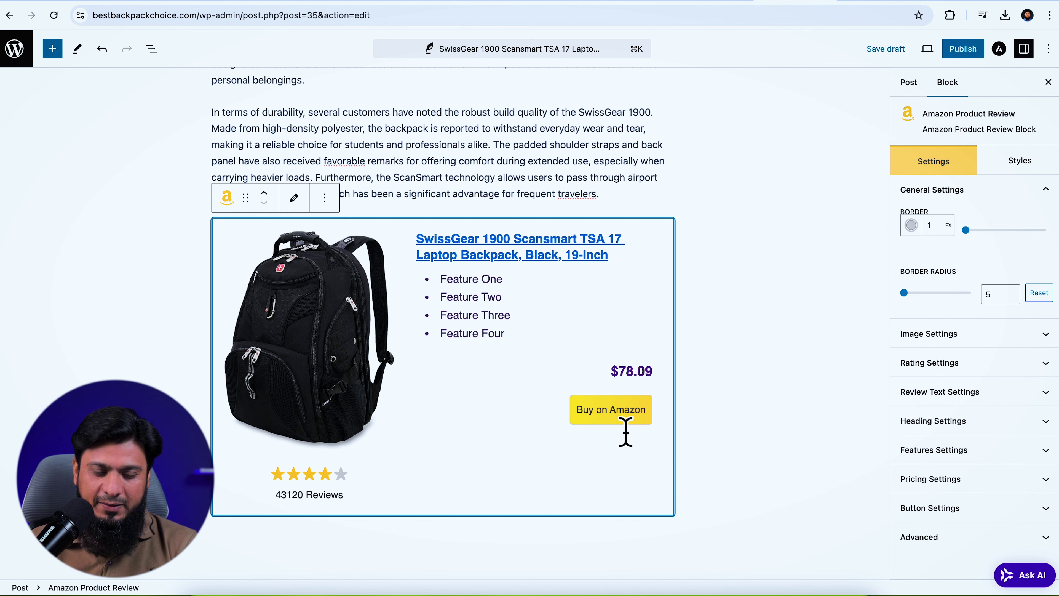
pyautogui.click(943, 508)
pyautogui.doubleClick(931, 463)
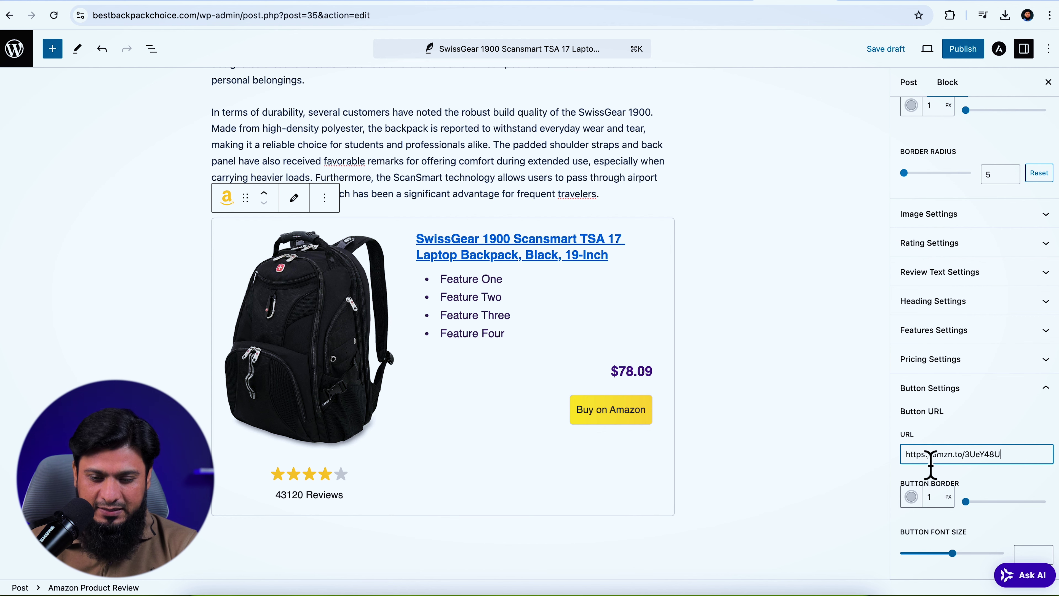
# Copy Amazon's $89.99 price and paste it over the block's $78.09 price
pyautogui.click(955, 4)
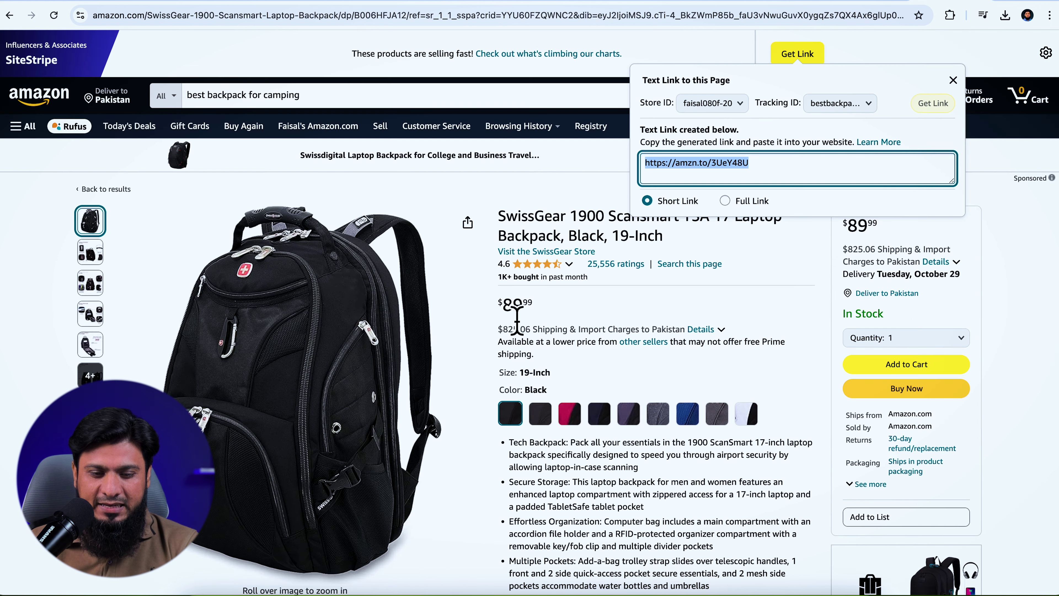
pyautogui.moveTo(511, 317); pyautogui.dragTo(539, 312)
pyautogui.press('super+c')
pyautogui.hotkey('ctrl', 'shift', 'Tab')
pyautogui.doubleClick(631, 371)
pyautogui.press('super+v')
pyautogui.click(938, 4)
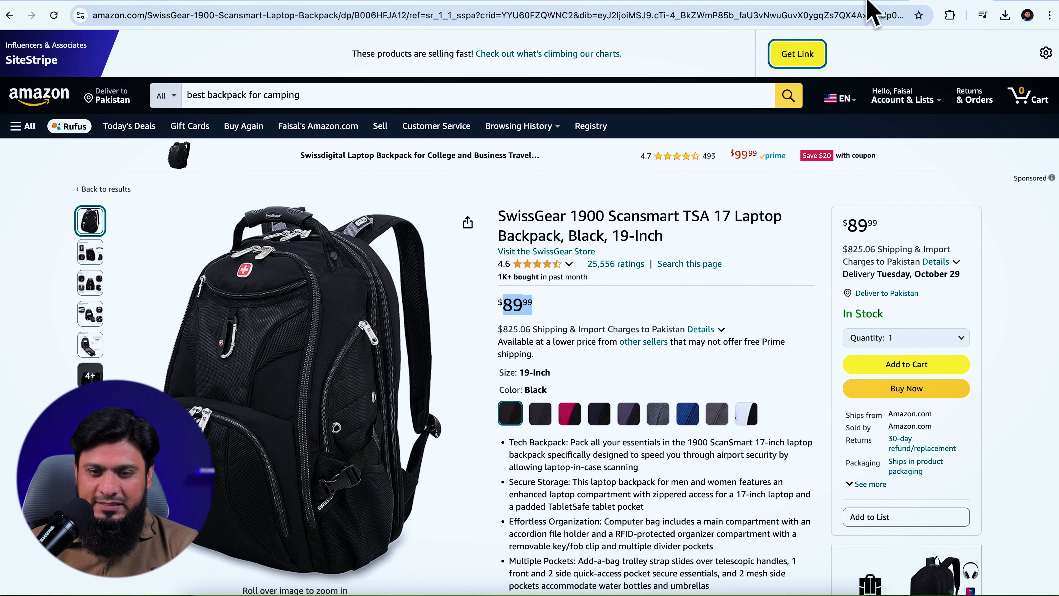
pyautogui.click(793, 3)
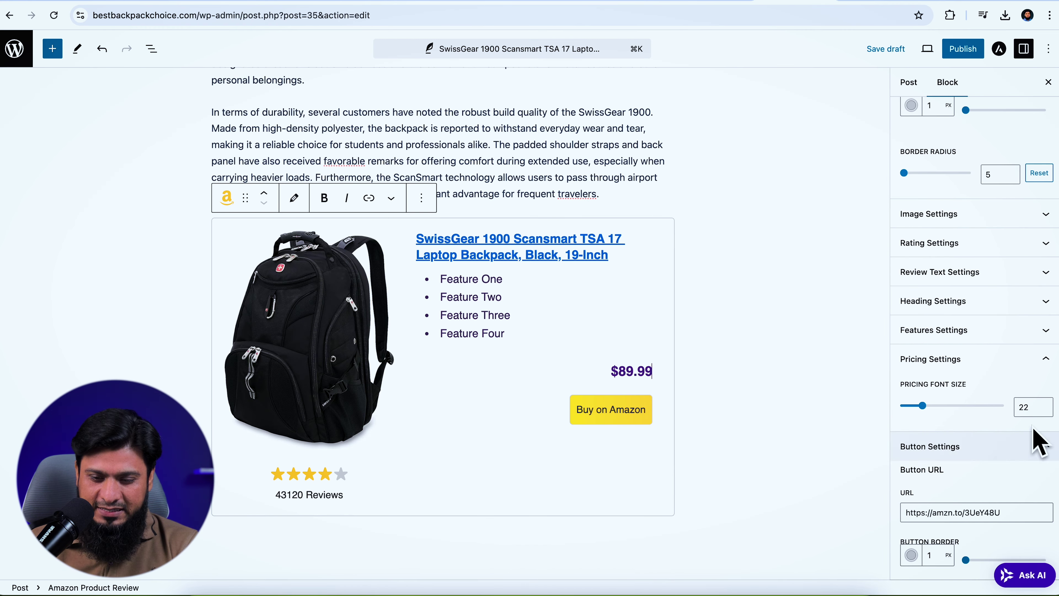
# Collapse the pricing and button settings and raise the total rating to 4.6
pyautogui.click(978, 362)
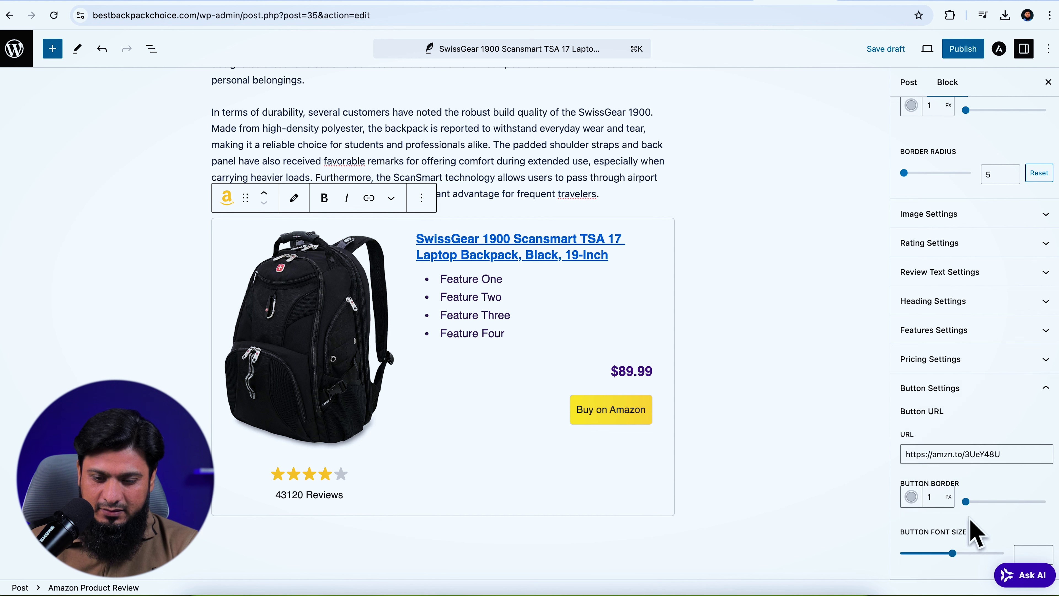
pyautogui.click(991, 390)
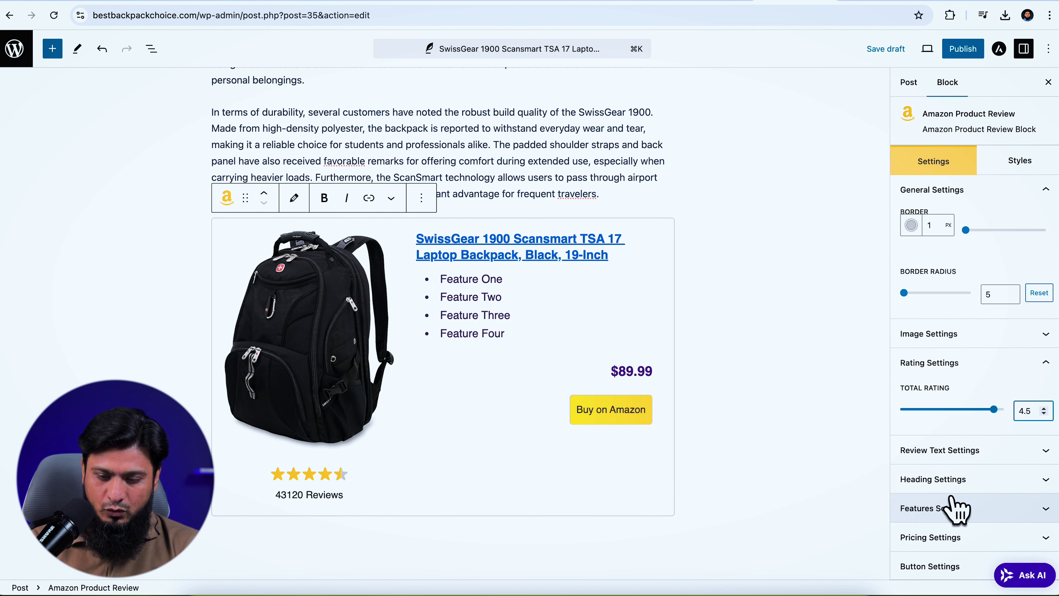
pyautogui.press('Up')
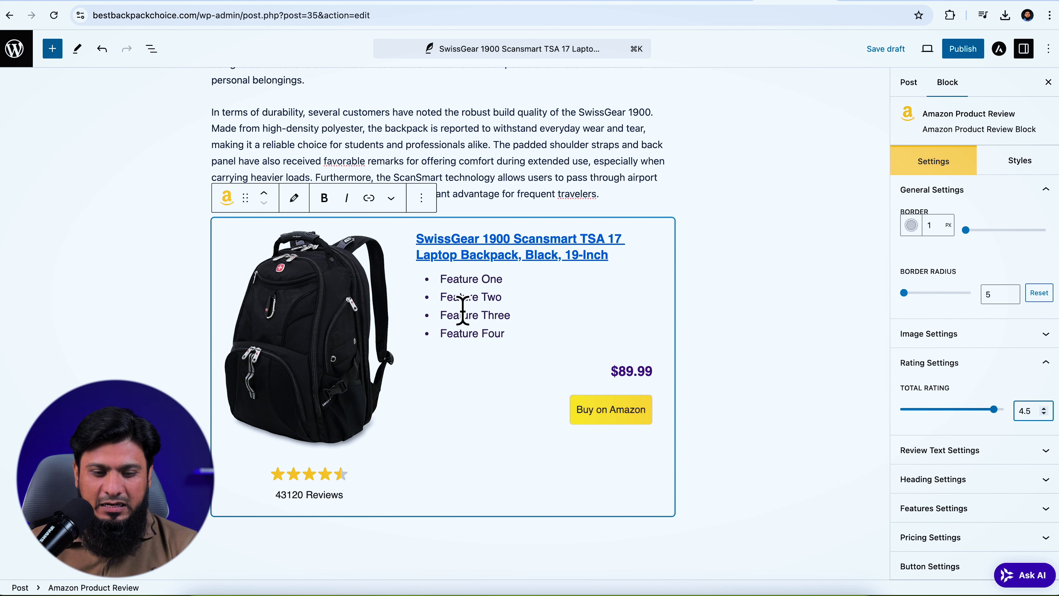
# Open the block's feature list and review Amazon's product bullets for the feature names
pyautogui.click(941, 8)
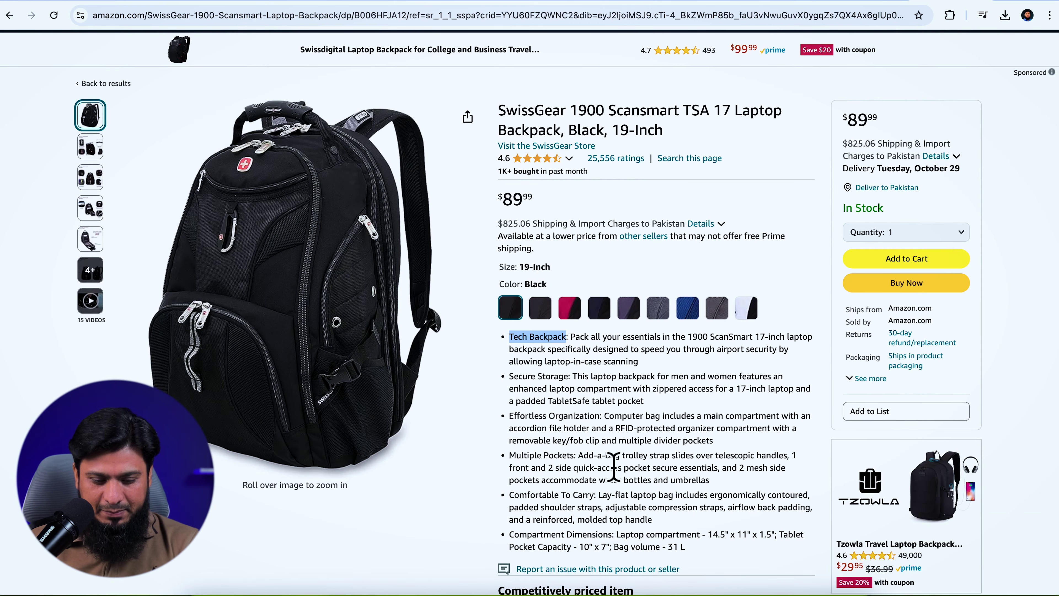
pyautogui.click(934, 477)
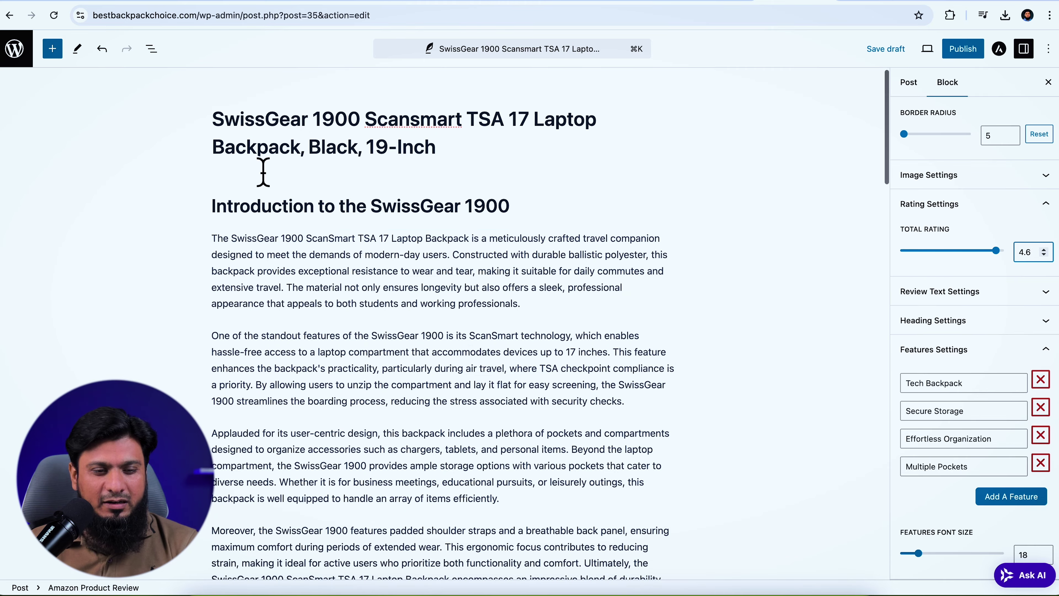
pyautogui.scroll(-20, 428, 284)
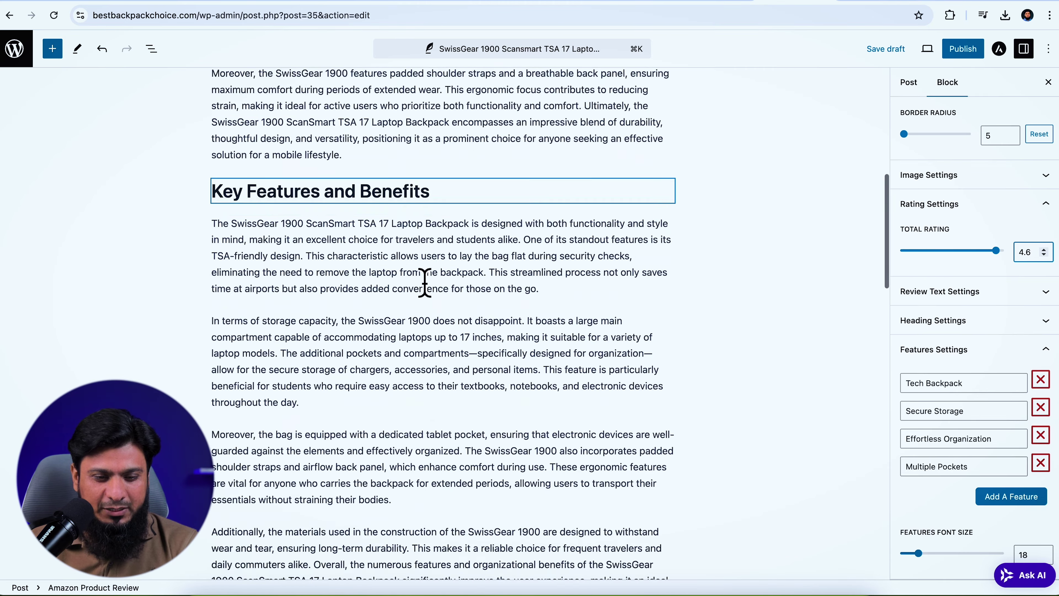
pyautogui.scroll(-15, 429, 284)
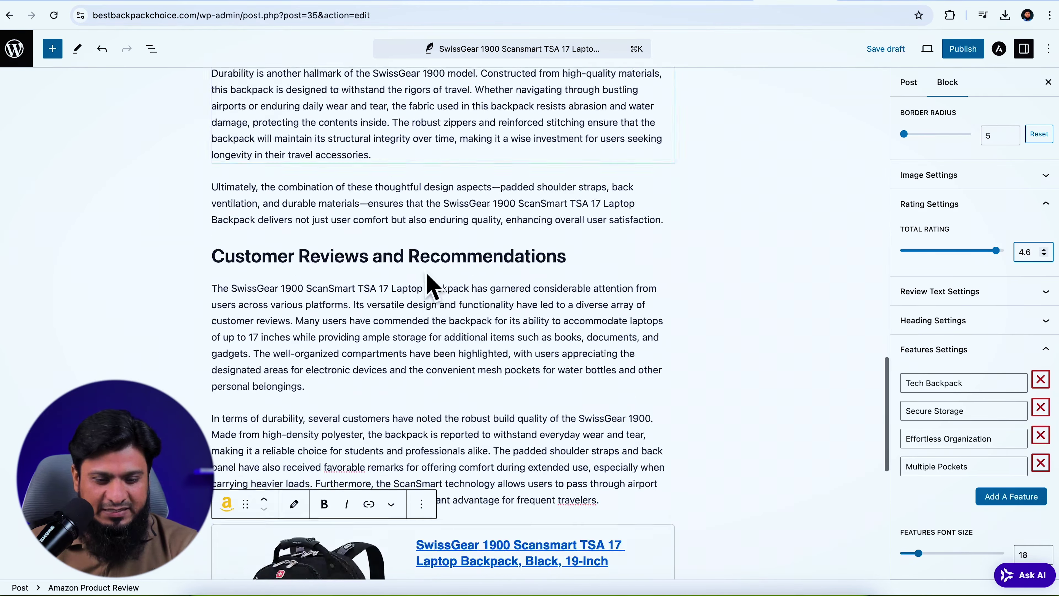
pyautogui.scroll(-5, 427, 274)
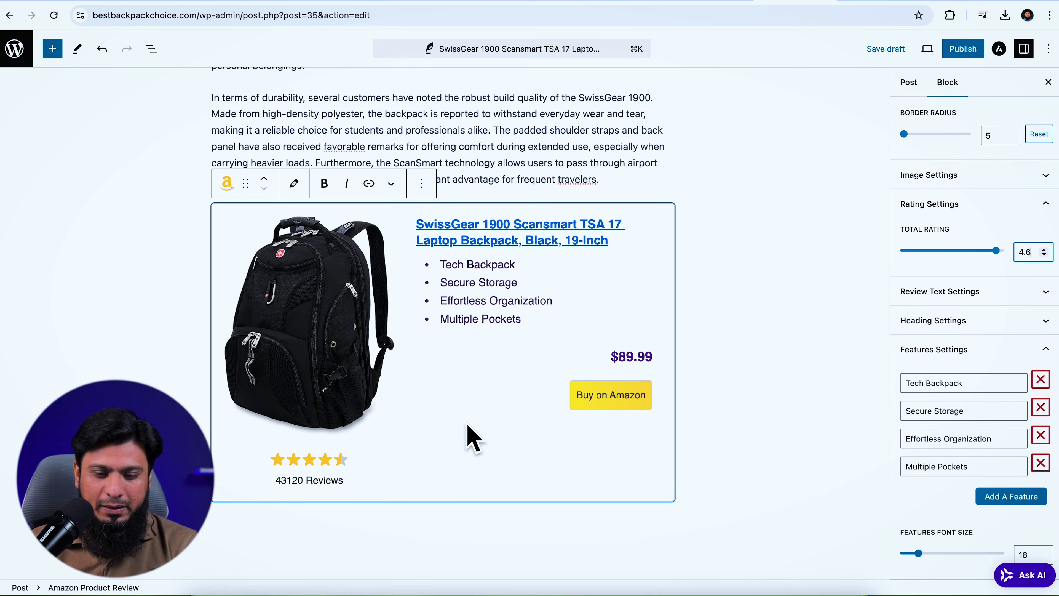
pyautogui.scroll(15, 767, 175)
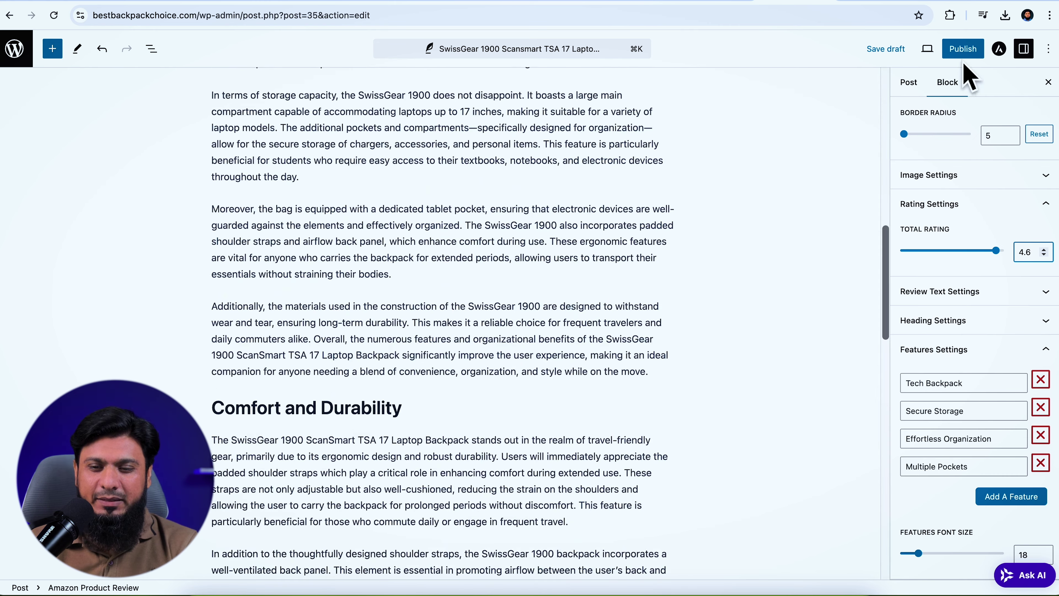
# Publish the review post, confirming in the pre-publish panel, and open the live post
pyautogui.click(957, 49)
pyautogui.click(943, 51)
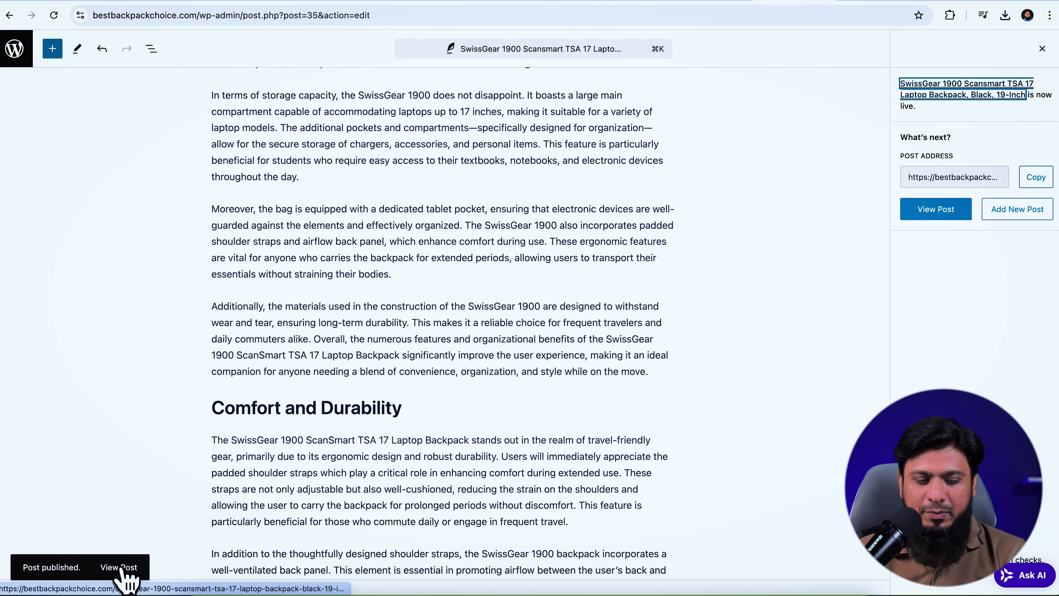
pyautogui.click(123, 569)
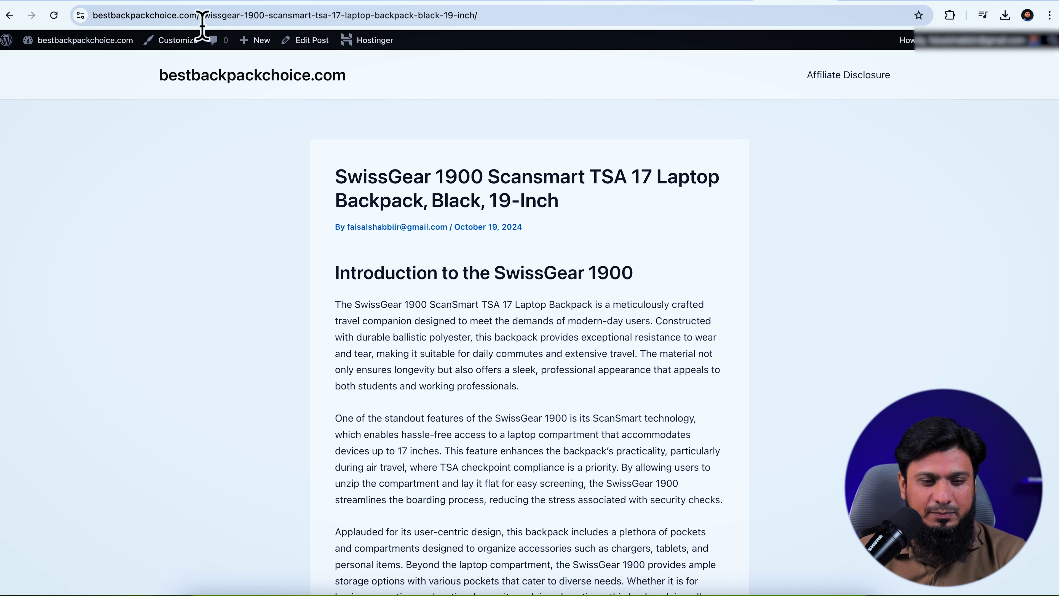
# Scroll to the product box and test its title link to the SwissGear backpack's Amazon page
pyautogui.moveTo(342, 189); pyautogui.dragTo(572, 211)
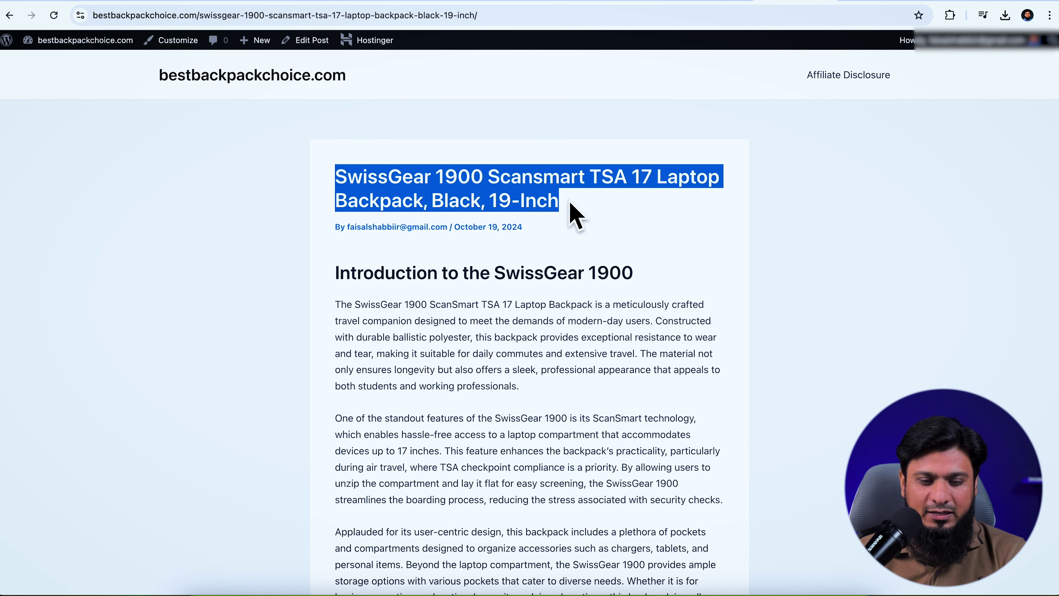
pyautogui.scroll(-8, 571, 205)
pyautogui.scroll(-20, 569, 196)
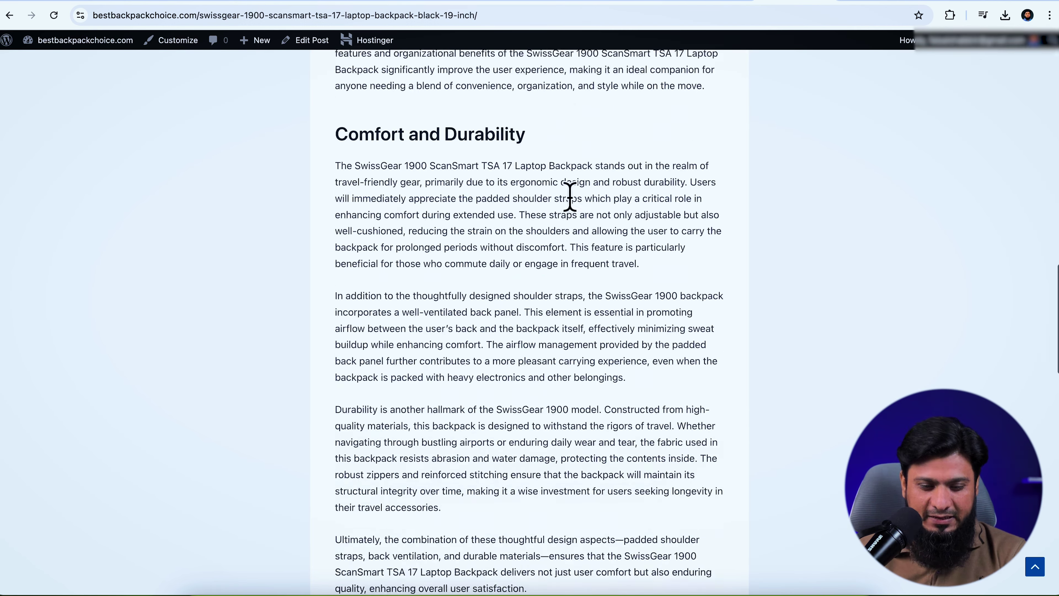
pyautogui.scroll(2, 534, 317)
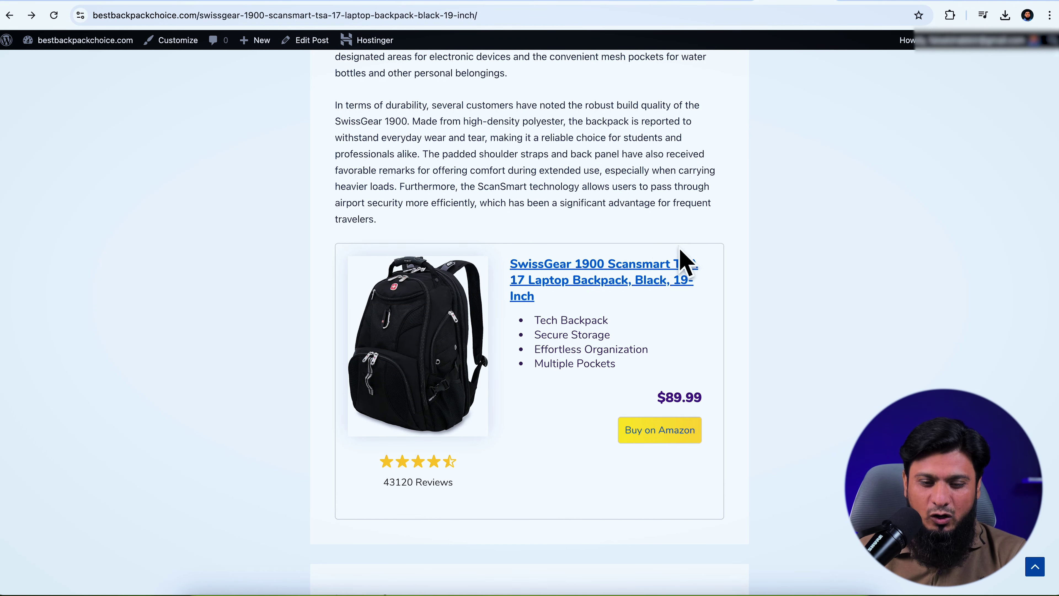
pyautogui.click(588, 272)
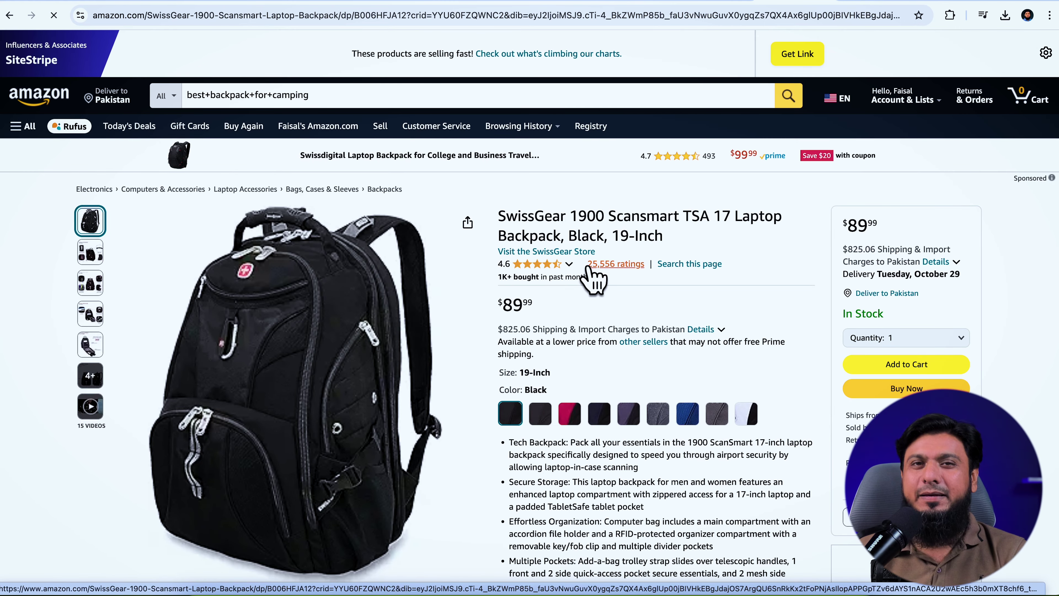
# Leave the SwissGear 1900 Scansmart Amazon page for the WordPress admin Dashboard tab
pyautogui.moveTo(266, 289)
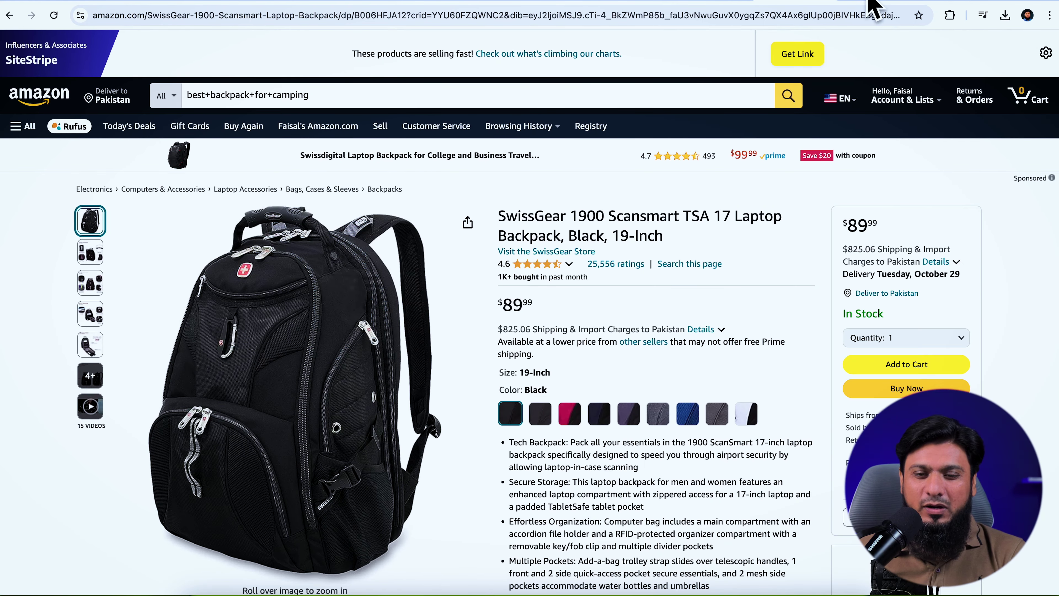
pyautogui.click(875, 5)
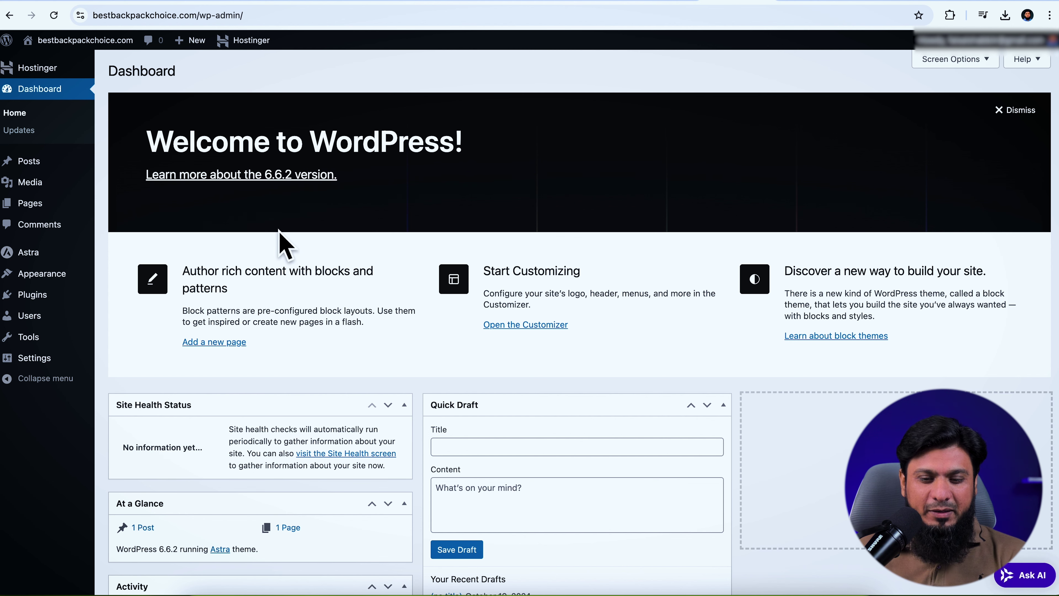
# Go via Appearance and Plugins to Hostinger's Amazon Affiliate tab and its Connect Your Amazon Account form
pyautogui.click(61, 275)
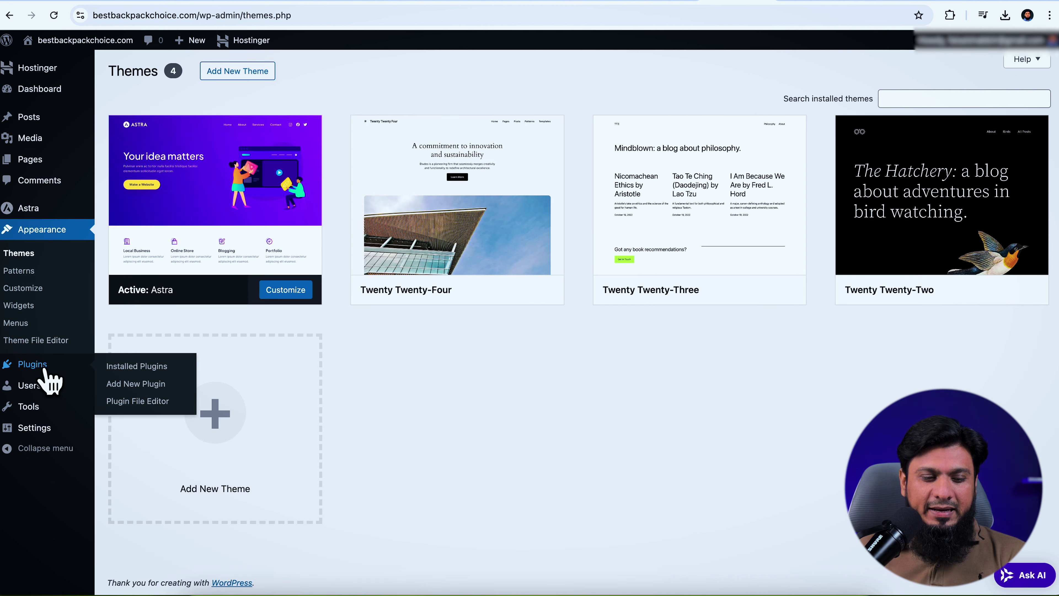
pyautogui.click(317, 407)
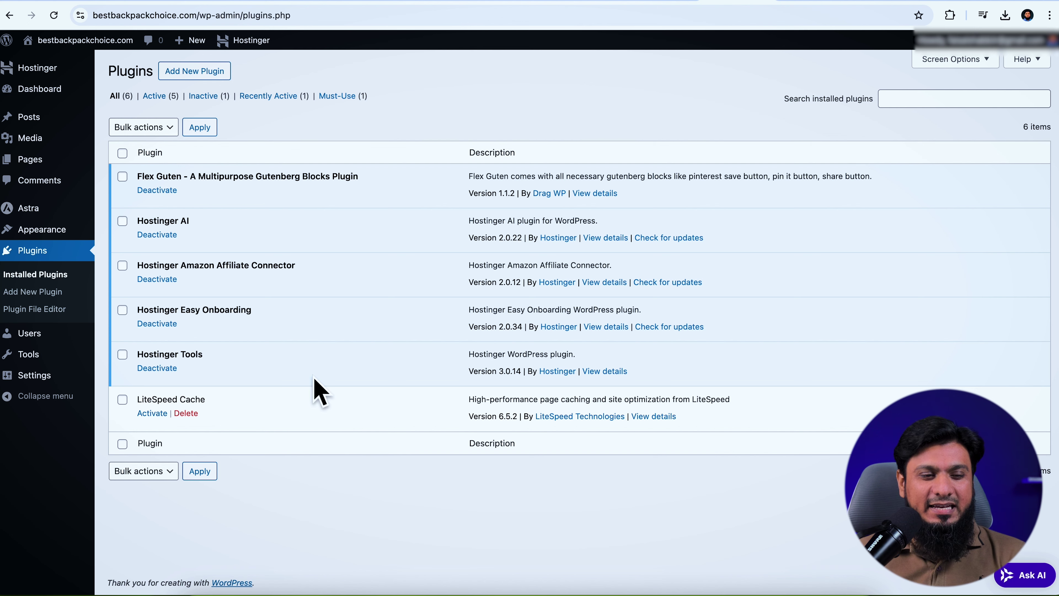
pyautogui.click(37, 69)
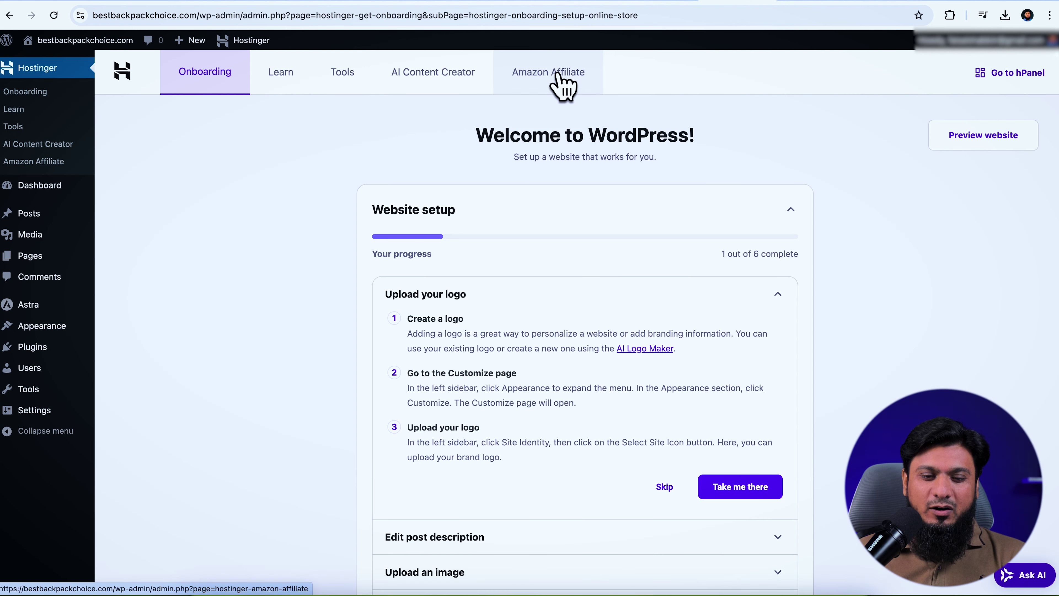
pyautogui.click(558, 75)
pyautogui.scroll(-8, 494, 255)
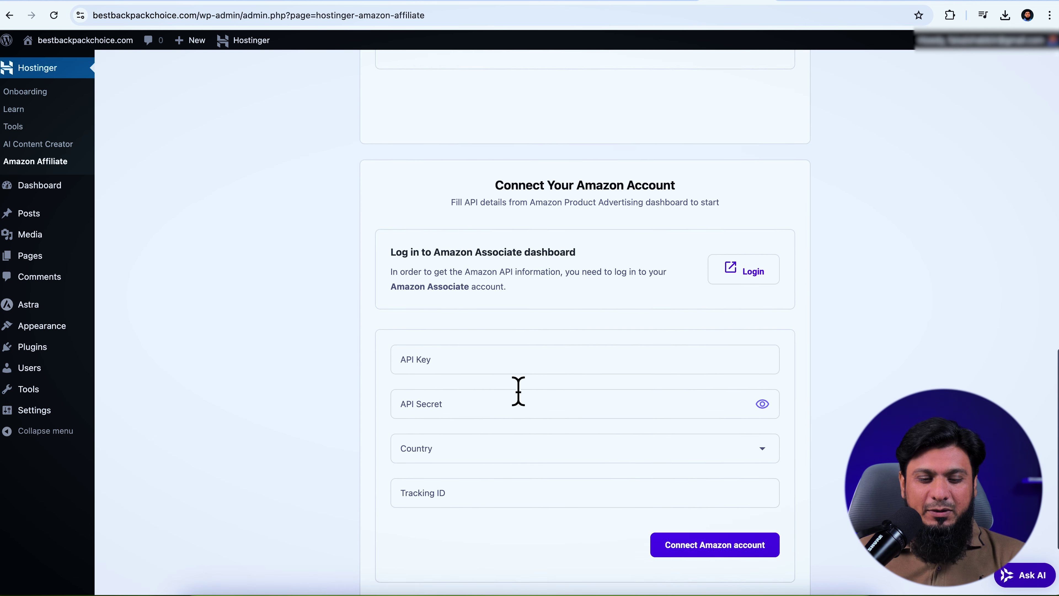